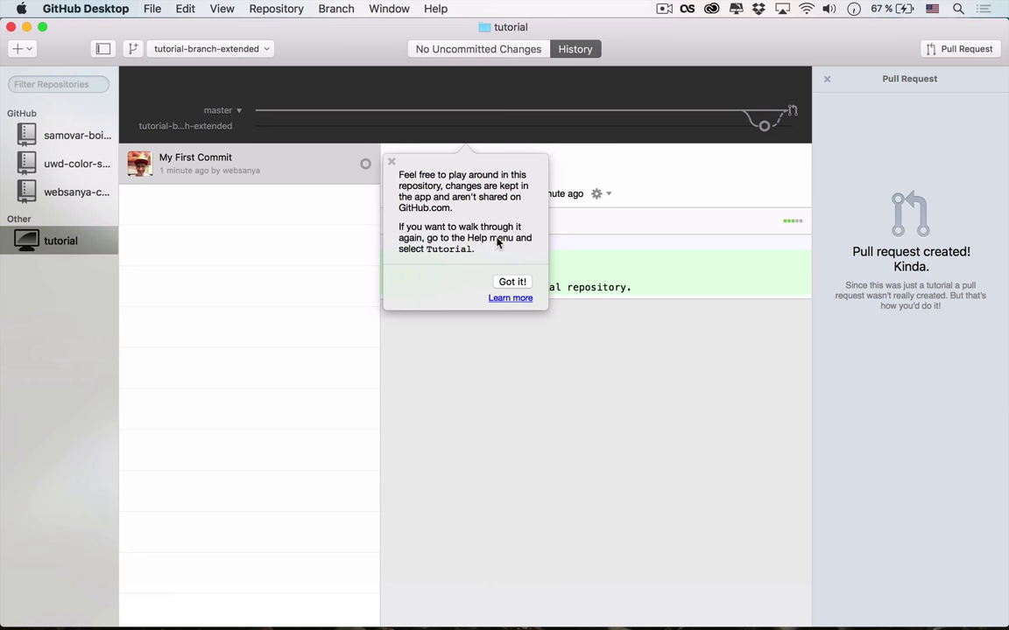
- Dismiss the final tutorial tip
{"action": "left_click", "coordinate": [510, 282]}
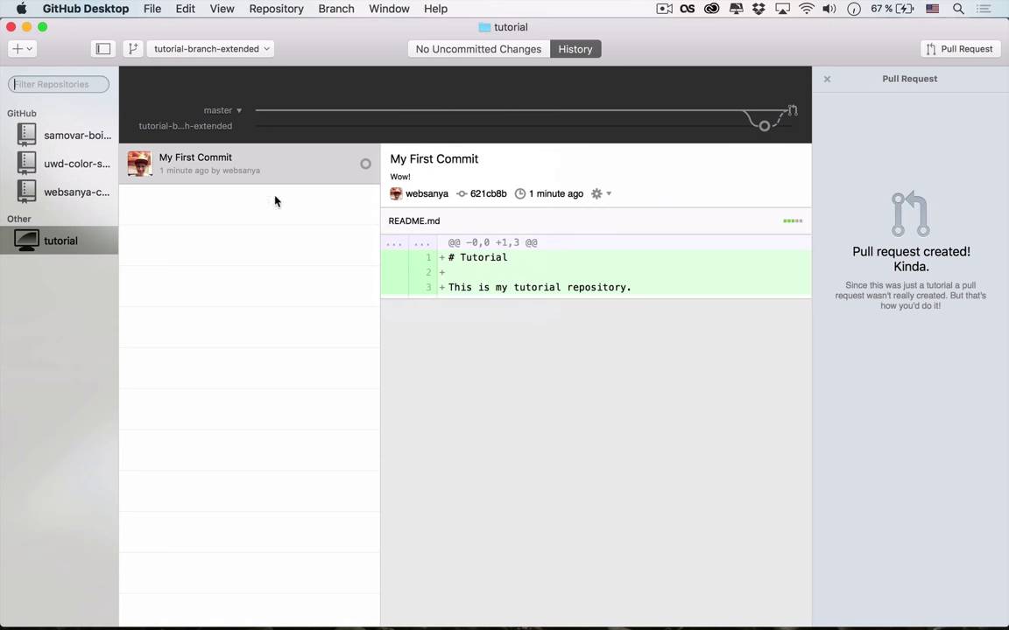
{"action": "right_click", "coordinate": [72, 240]}
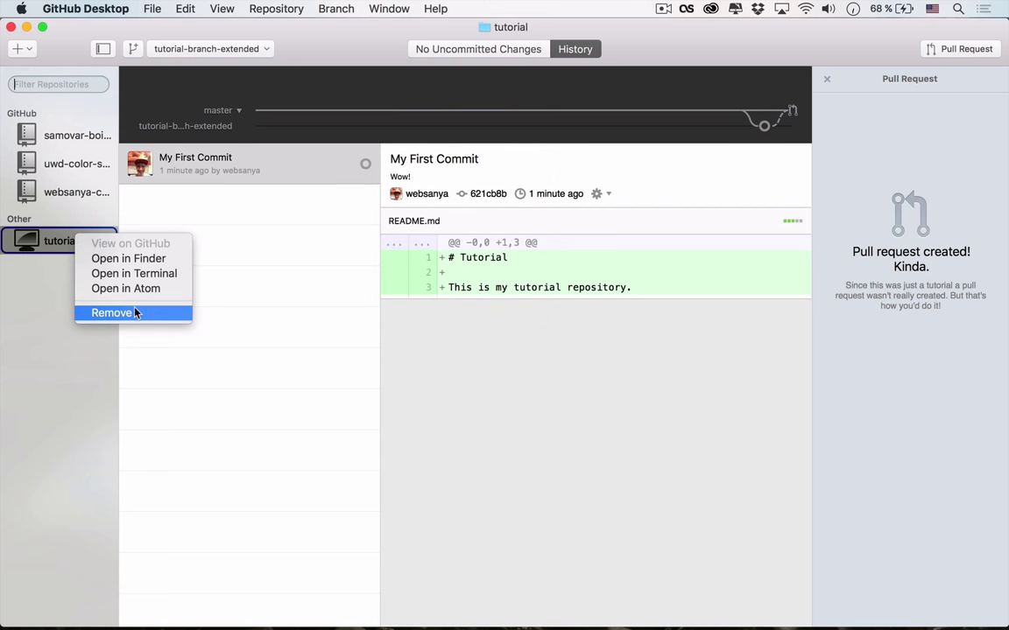
{"action": "left_click", "coordinate": [35, 263]}
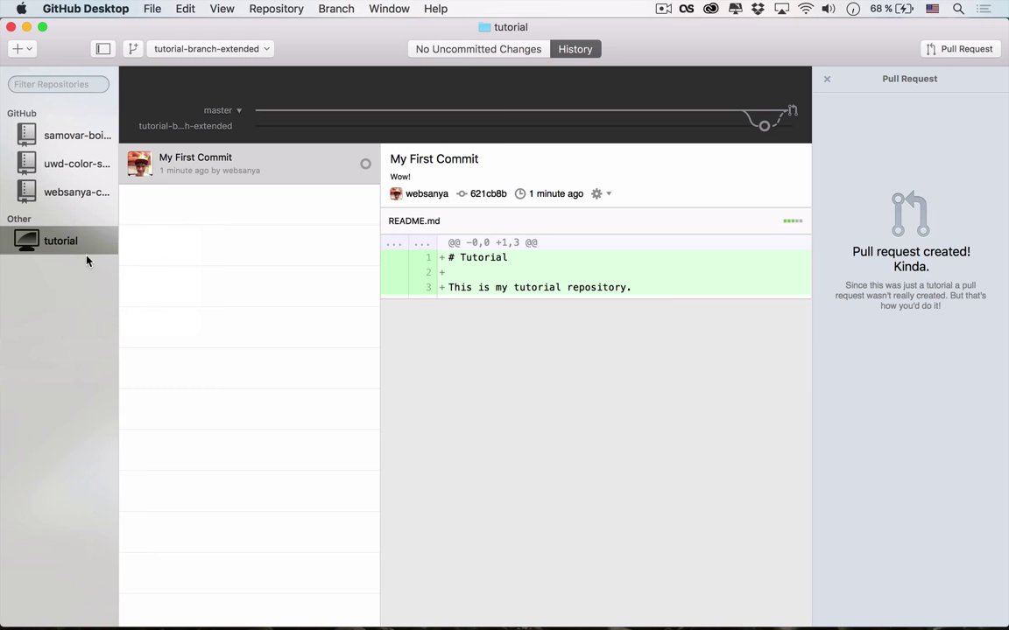
- Try to open the tutorial repository in Atom, declining to visit the editor's website
{"action": "right_click", "coordinate": [87, 241]}
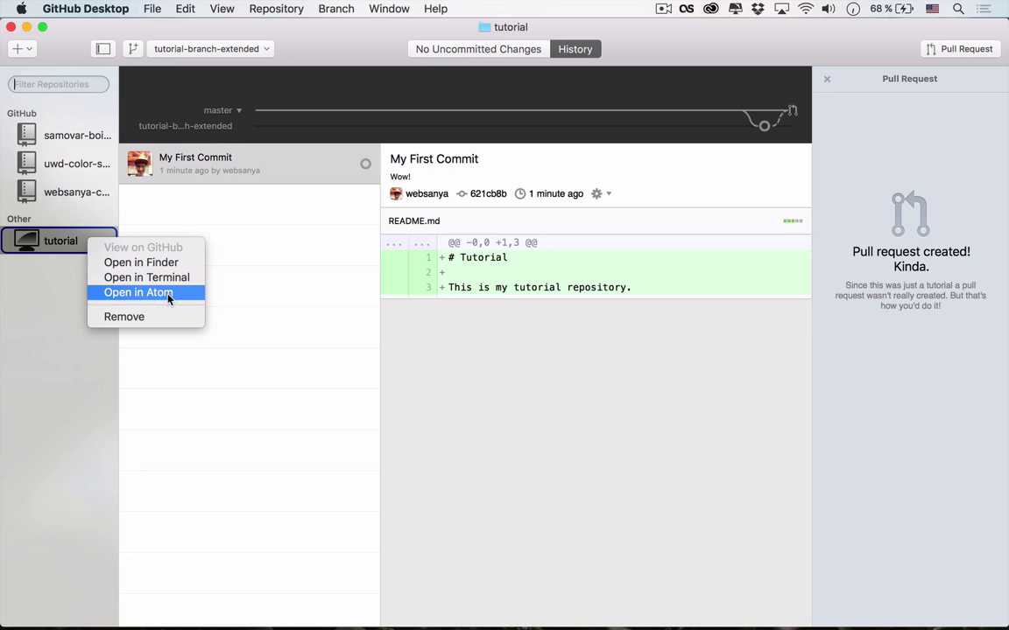
{"action": "left_click", "coordinate": [172, 299]}
{"action": "left_click", "coordinate": [164, 300]}
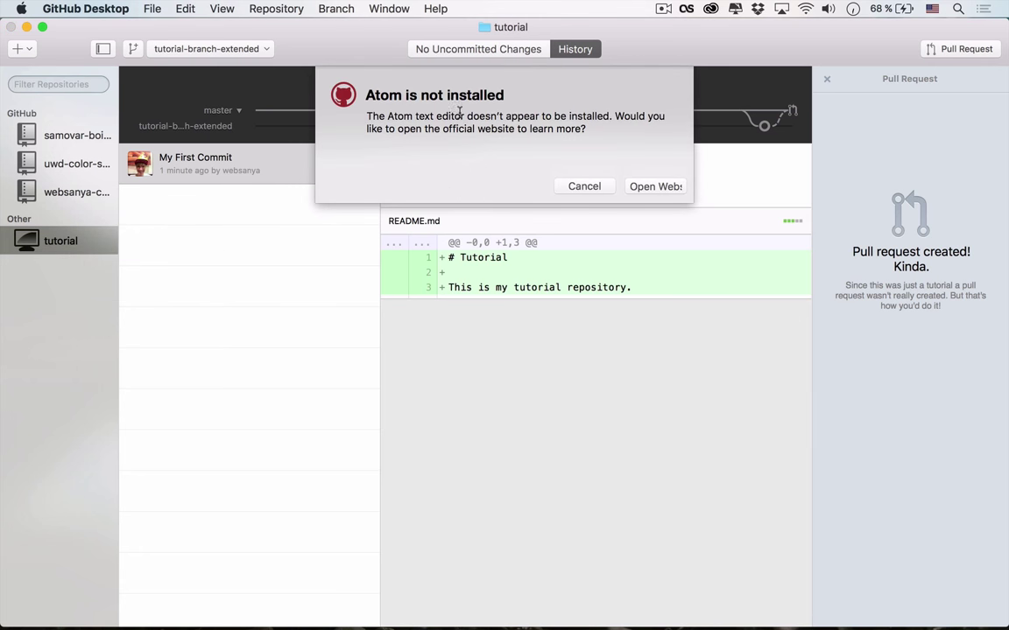
{"action": "left_click", "coordinate": [586, 185]}
- Remove the tutorial repository from the list and show the uncommitted changes of the uwd-color-scheme repository
{"action": "right_click", "coordinate": [80, 245]}
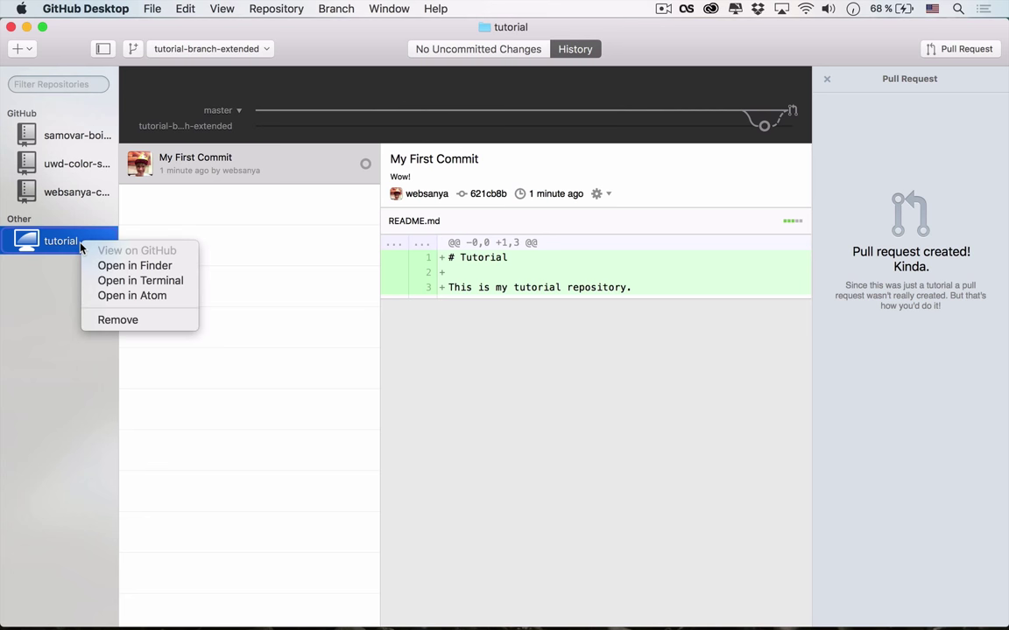
{"action": "left_click", "coordinate": [105, 321]}
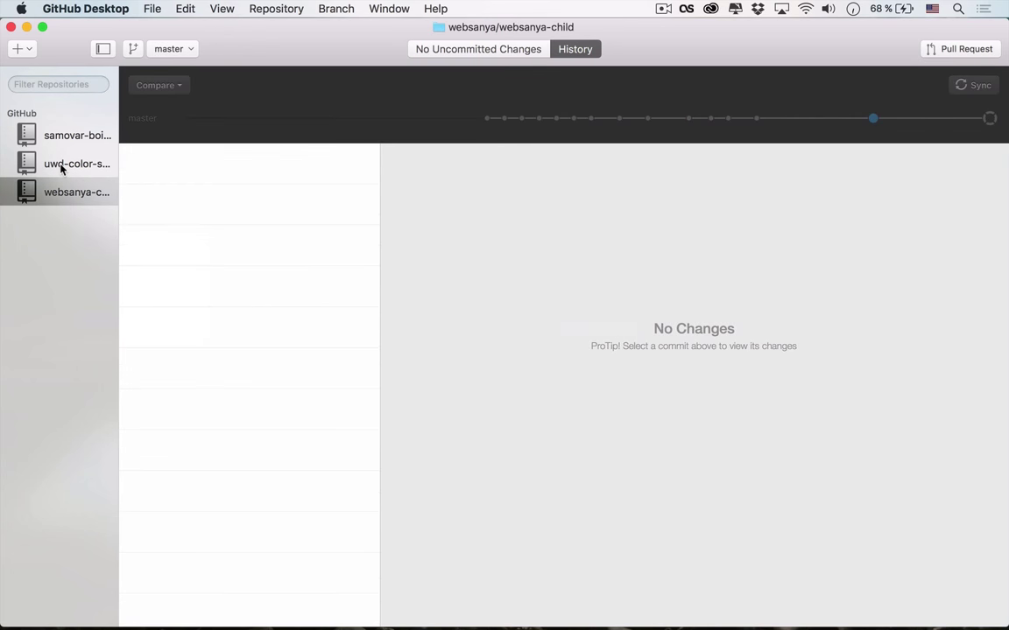
{"action": "left_click", "coordinate": [60, 164]}
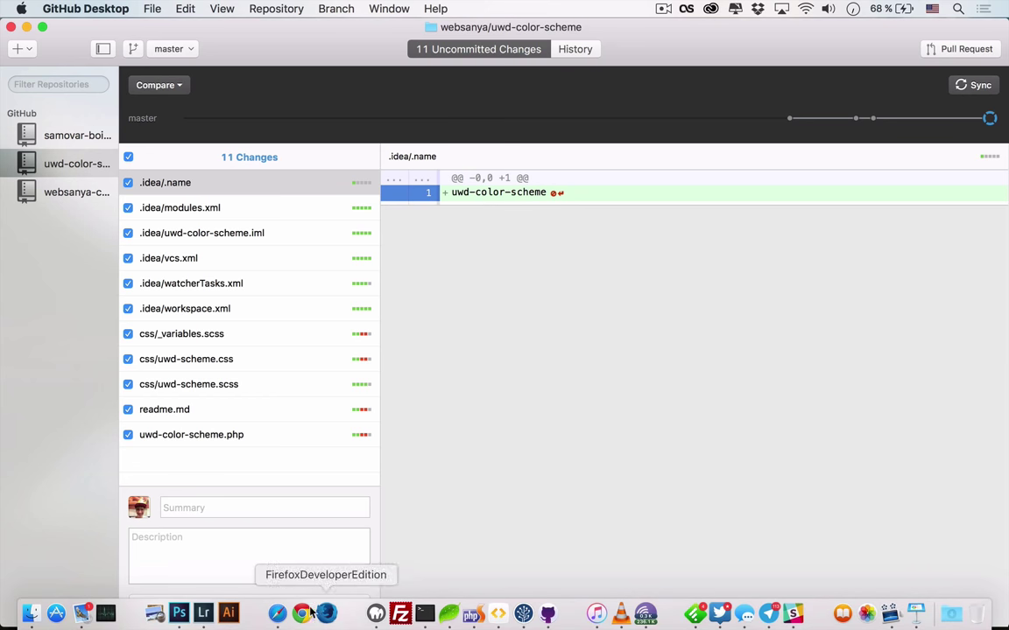
- Switch to Safari and open the local WordPress dashboard at localhost/wordpress-4-2-2/wp-admin/
{"action": "left_click", "coordinate": [275, 612]}
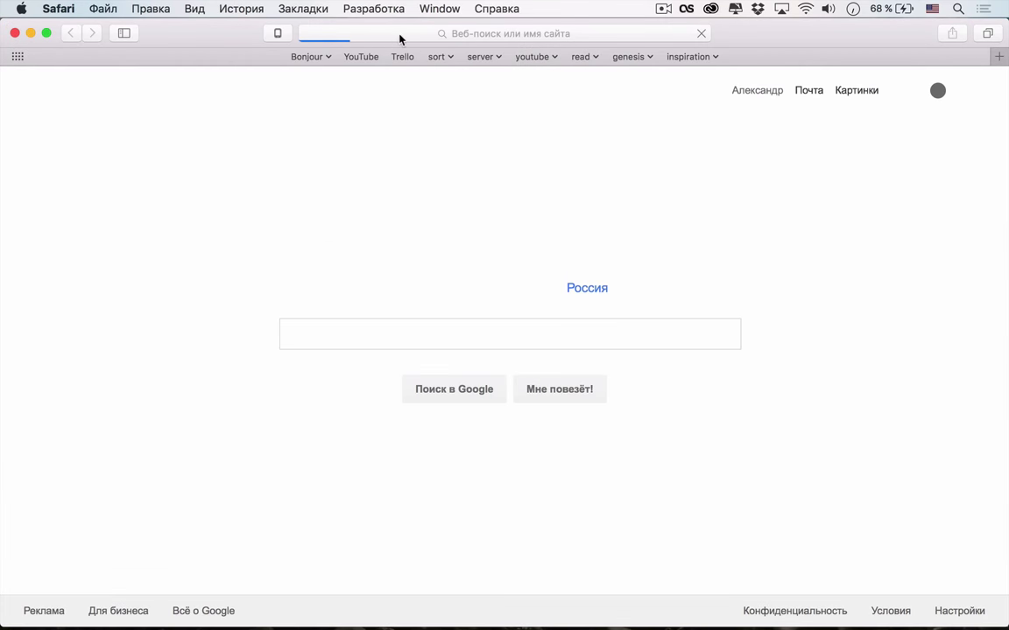
{"action": "type", "text": "wo"}
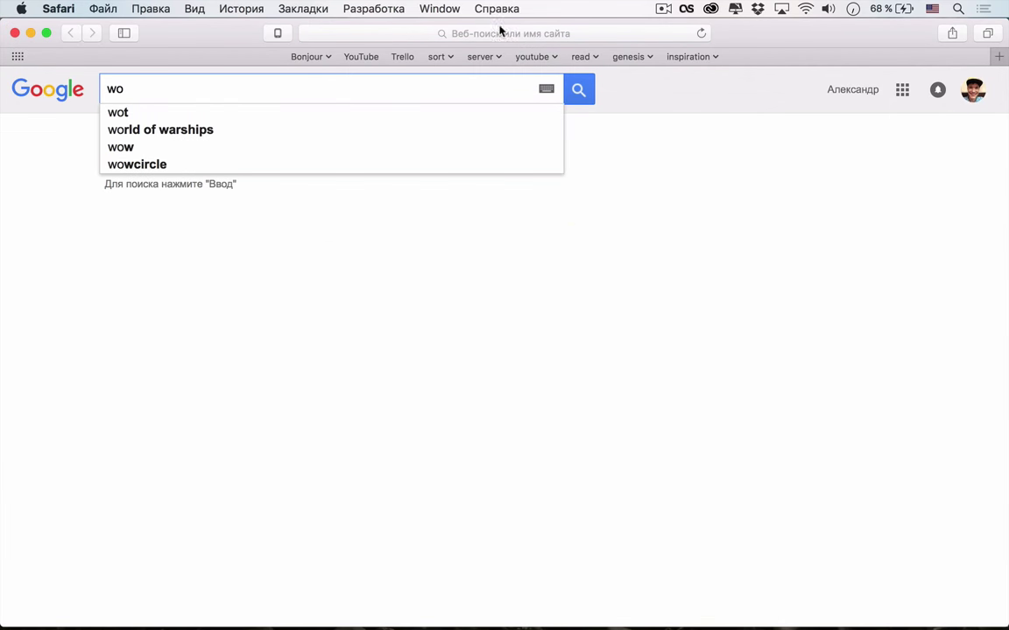
{"action": "left_click", "coordinate": [453, 32]}
{"action": "type", "text": "w"}
{"action": "key", "text": "BackSpace"}
{"action": "key", "text": "BackSpace"}
{"action": "type", "text": "localhost/"}
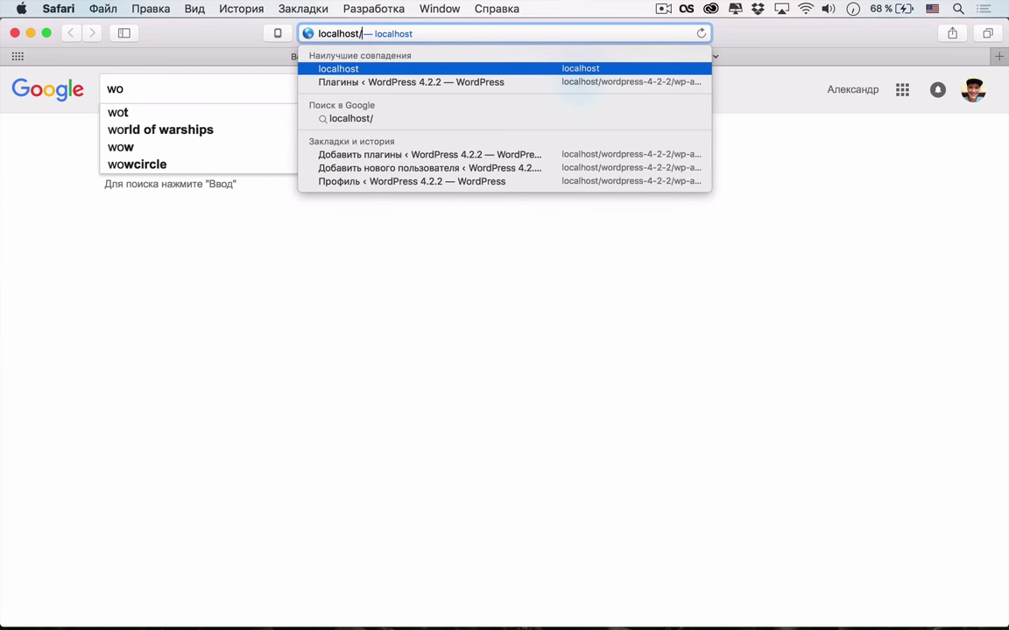
{"action": "key", "text": "Down"}
{"action": "key", "text": "BackSpace"}
{"action": "key", "text": "BackSpace"}
{"action": "key", "text": "BackSpace"}
{"action": "key", "text": "BackSpace"}
{"action": "key", "text": "BackSpace"}
{"action": "key", "text": "BackSpace"}
{"action": "key", "text": "BackSpace"}
{"action": "key", "text": "BackSpace"}
{"action": "key", "text": "BackSpace"}
{"action": "key", "text": "BackSpace"}
{"action": "key", "text": "BackSpace"}
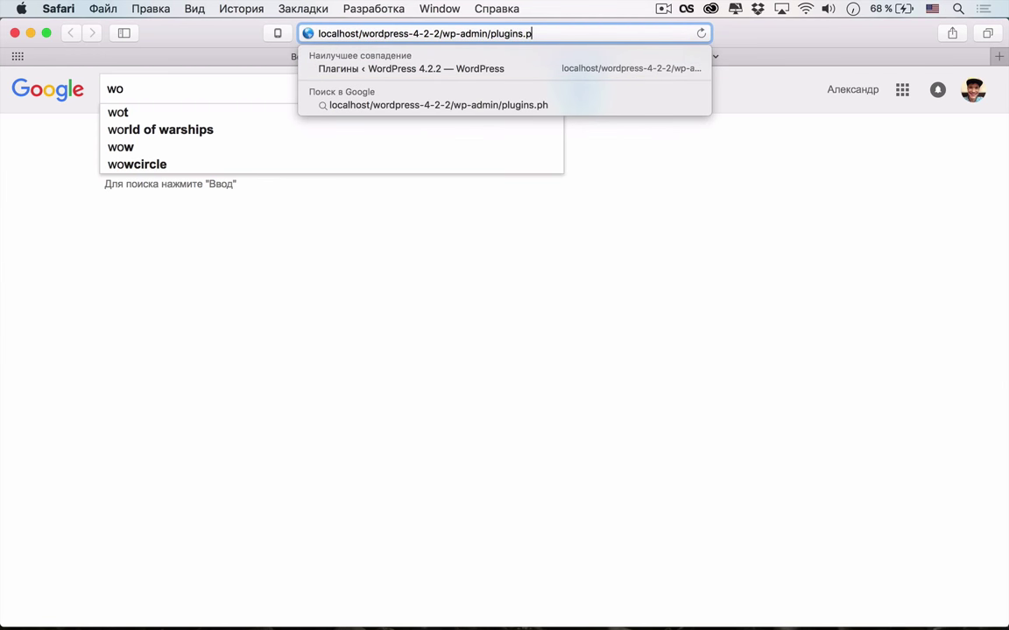
{"action": "key", "text": "Return"}
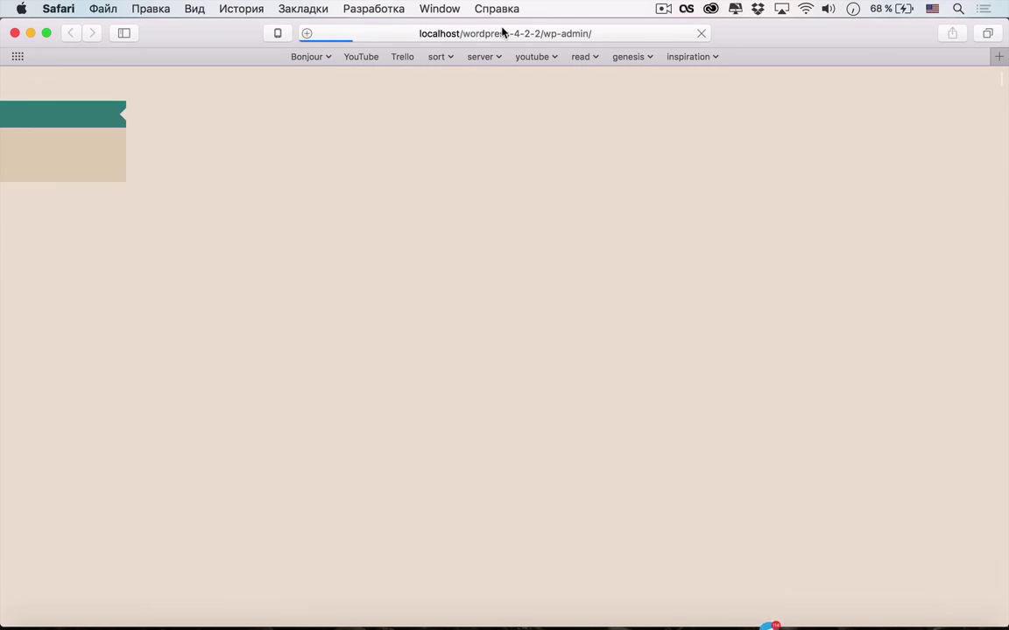
- Open your own WordPress user profile to view the available admin colour schemes
{"action": "mouse_move", "coordinate": [116, 96]}
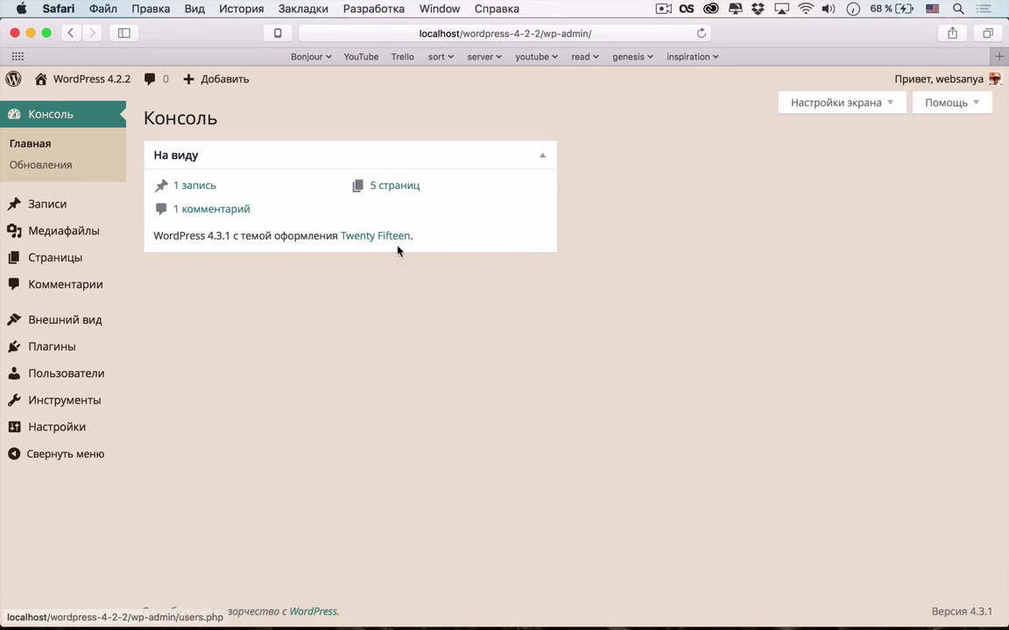
{"action": "mouse_move", "coordinate": [105, 361]}
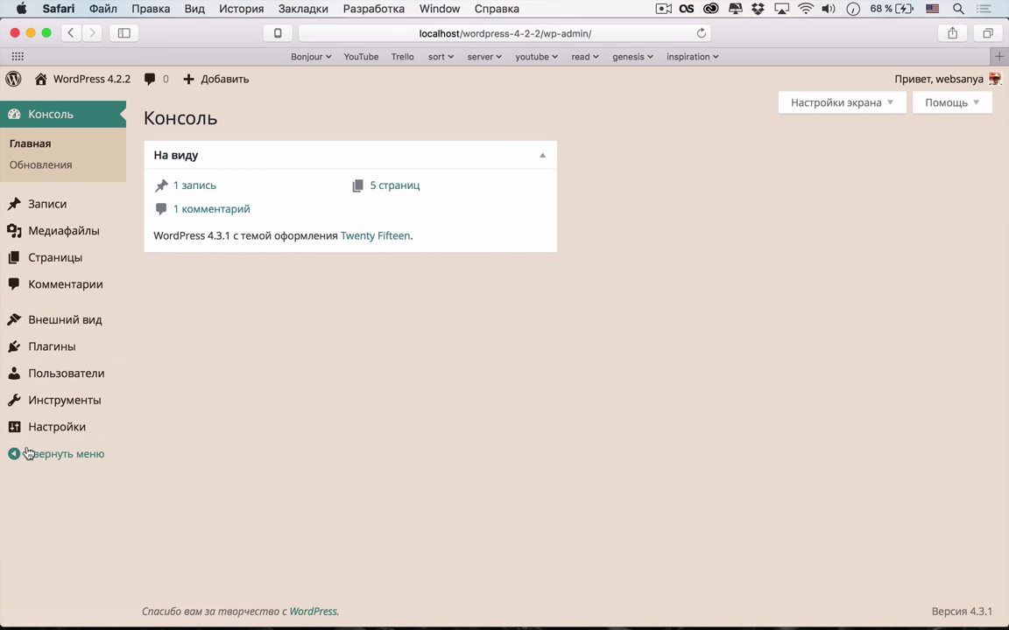
{"action": "mouse_move", "coordinate": [66, 373]}
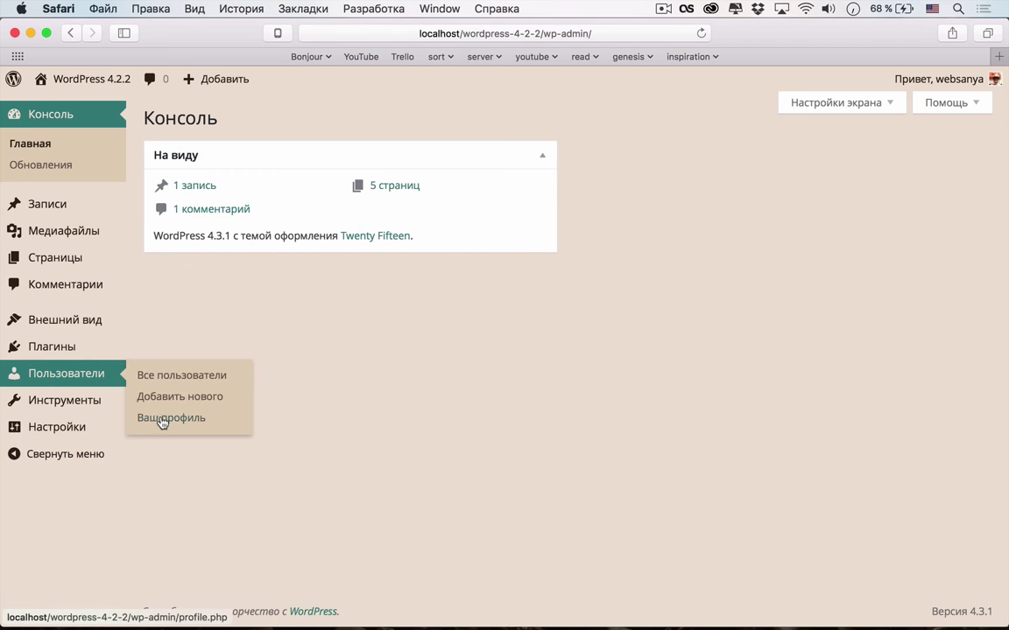
{"action": "left_click", "coordinate": [162, 420]}
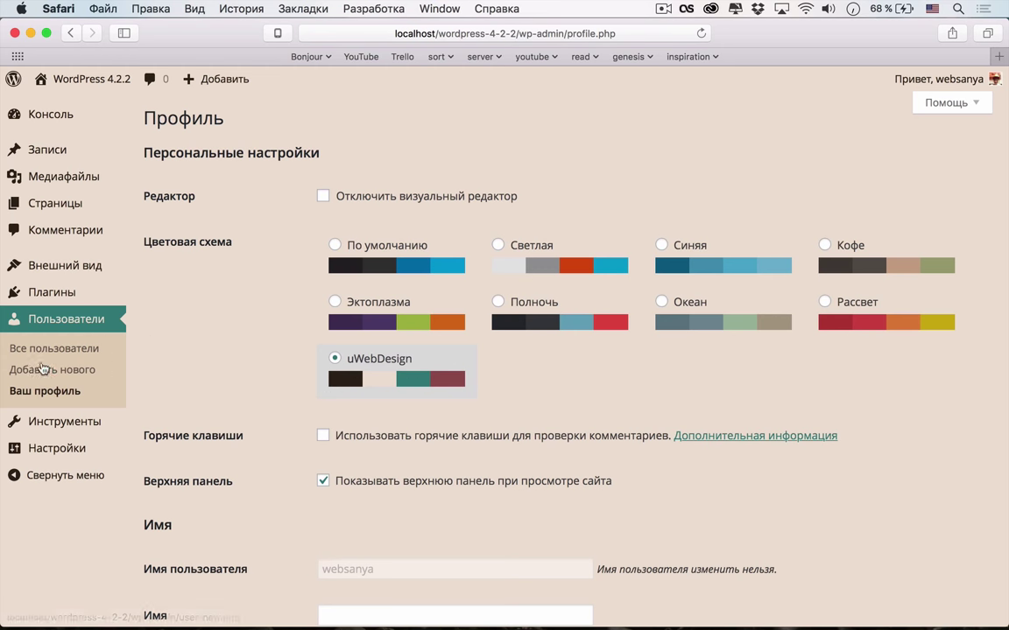
- Follow the uWebDesign Color Scheme plugin's page link from the installed plugins list and examine its GitHub repository files and readme
{"action": "left_click", "coordinate": [75, 292]}
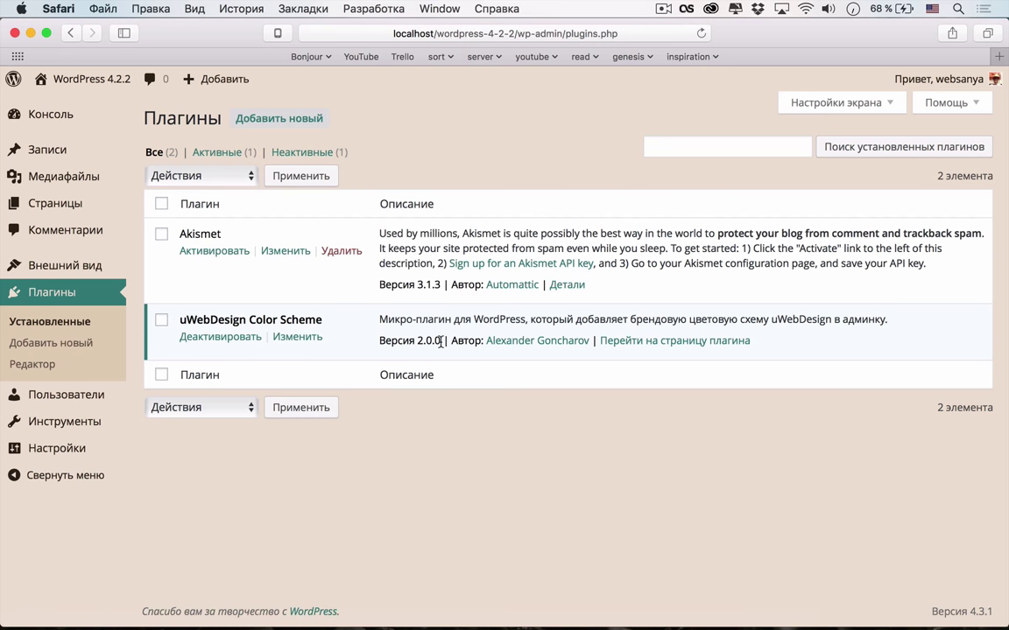
{"action": "left_click", "coordinate": [652, 343]}
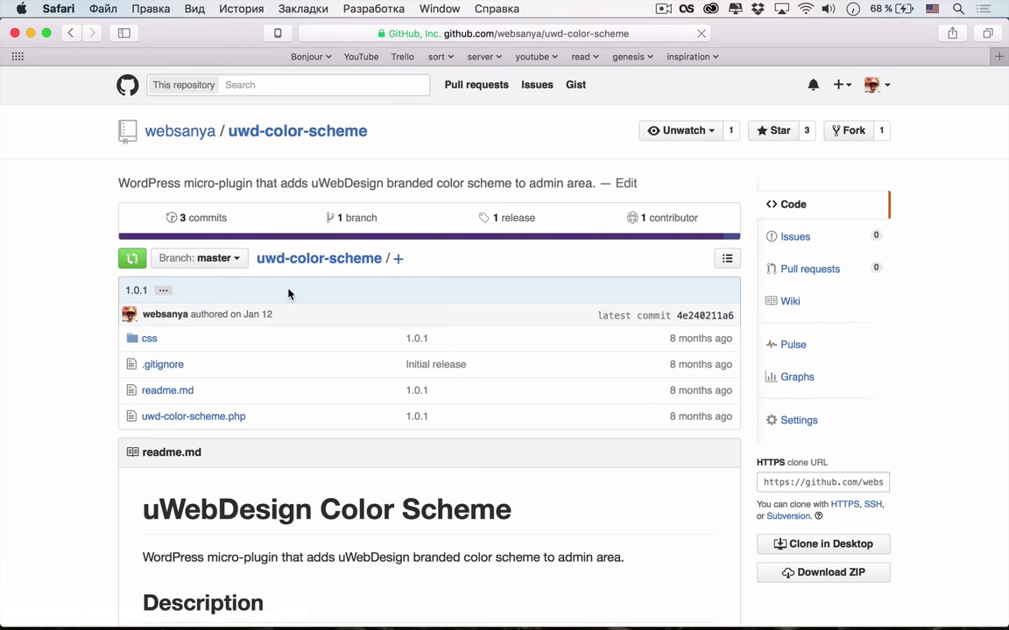
{"action": "scroll", "coordinate": [267, 306], "scroll_direction": "down", "scroll_amount": 3}
{"action": "scroll", "coordinate": [267, 306], "scroll_direction": "up", "scroll_amount": 2}
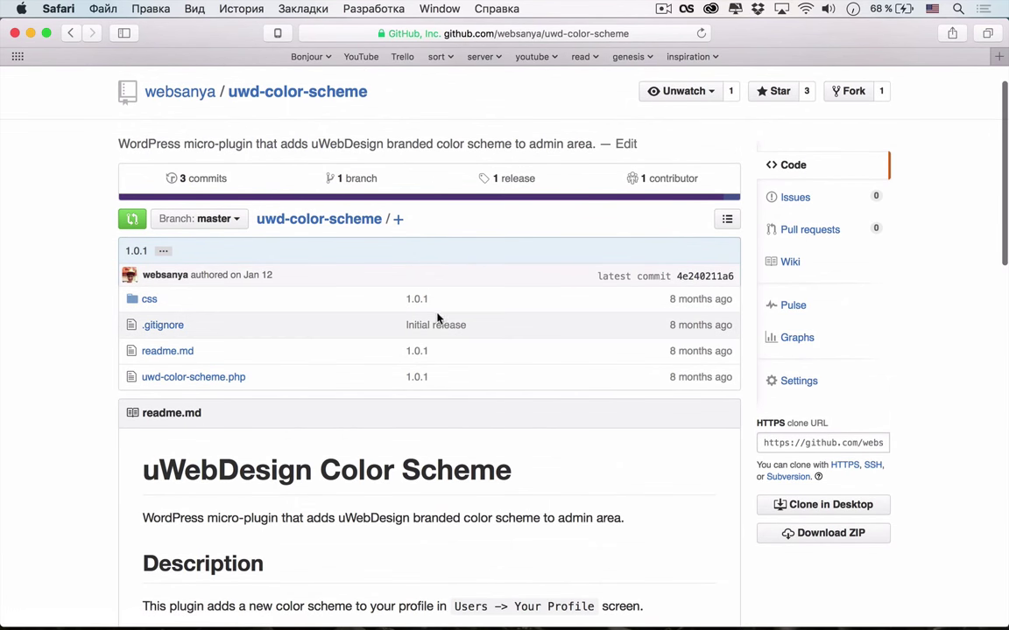
{"action": "scroll", "coordinate": [429, 321], "scroll_direction": "down", "scroll_amount": 3}
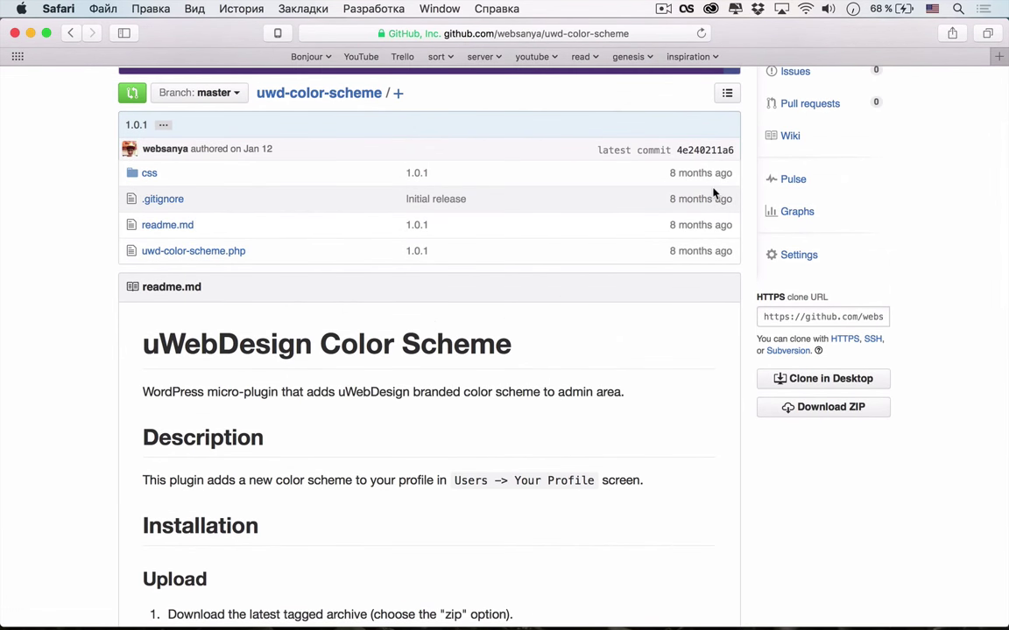
{"action": "scroll", "coordinate": [713, 193], "scroll_direction": "up", "scroll_amount": 5}
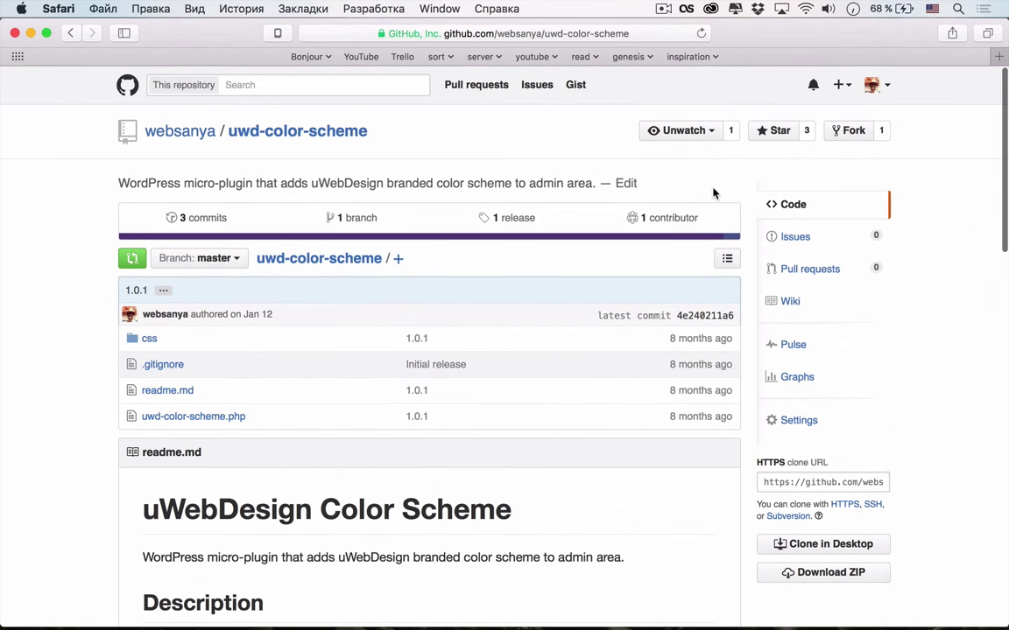
- Put the browser away and switch to PhpStorm to view the code of uwd-color-scheme.php
{"action": "left_click", "coordinate": [74, 34]}
{"action": "left_click", "coordinate": [473, 627]}
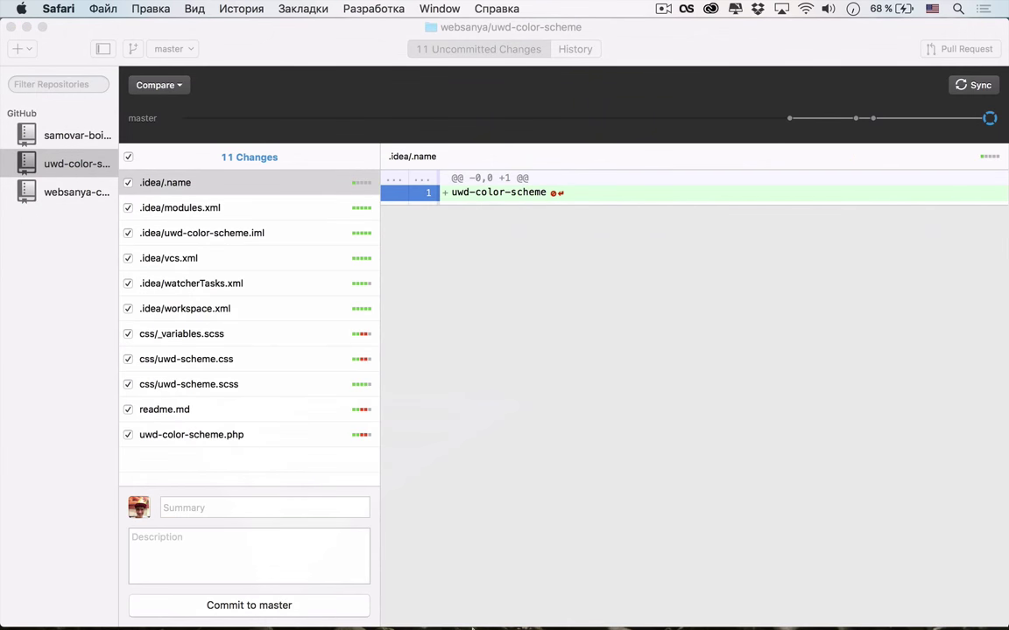
{"action": "left_click", "coordinate": [471, 610]}
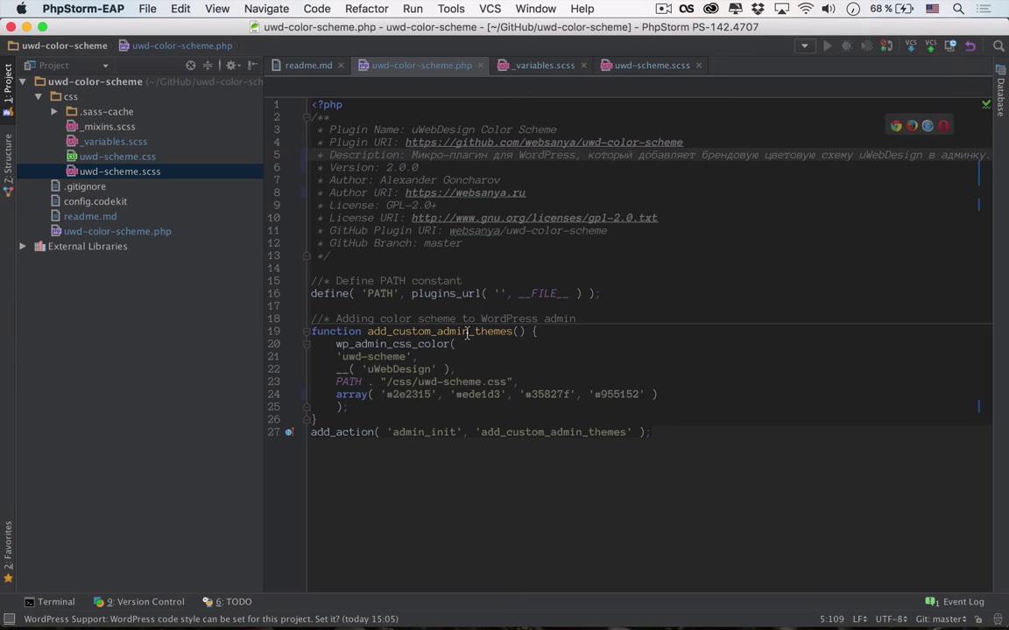
- Minimise PhpStorm, return to GitHub Desktop and ignore all .xml files in the uwd-color-scheme repository
{"action": "left_click", "coordinate": [26, 27]}
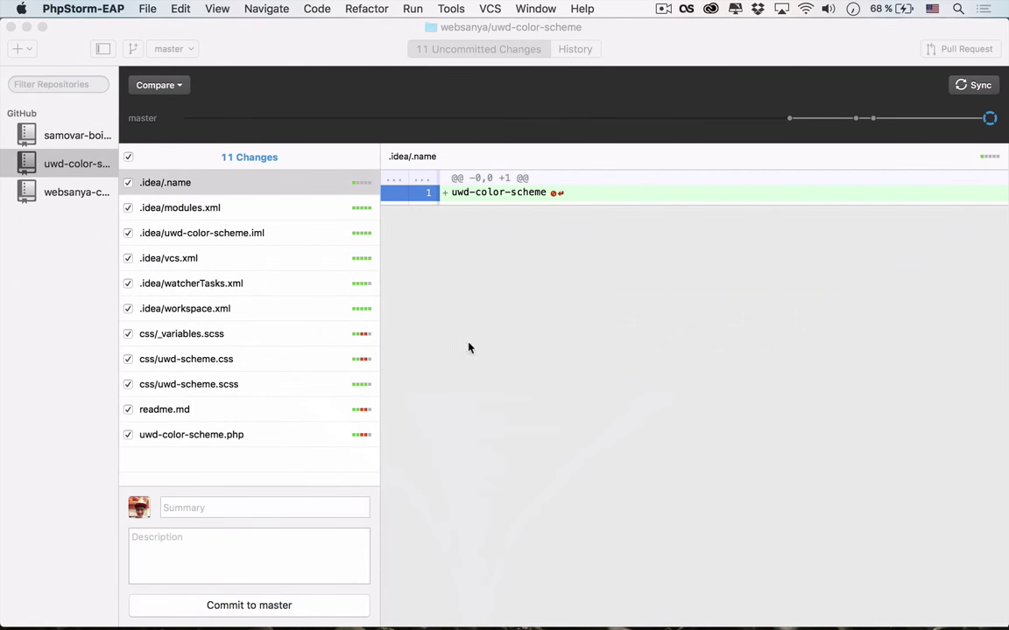
{"action": "left_click", "coordinate": [70, 161]}
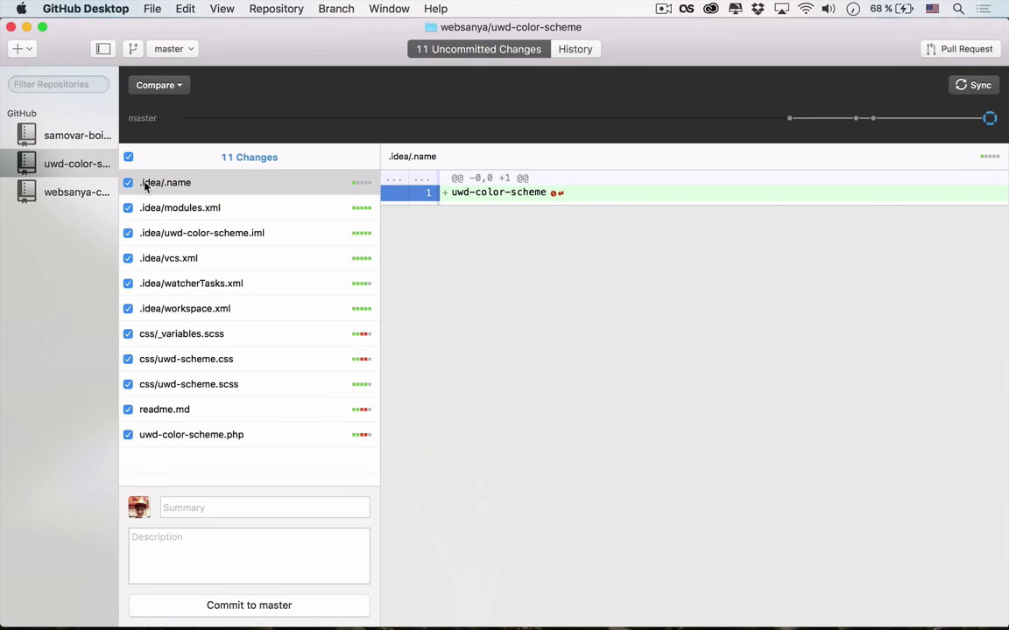
{"action": "right_click", "coordinate": [179, 314]}
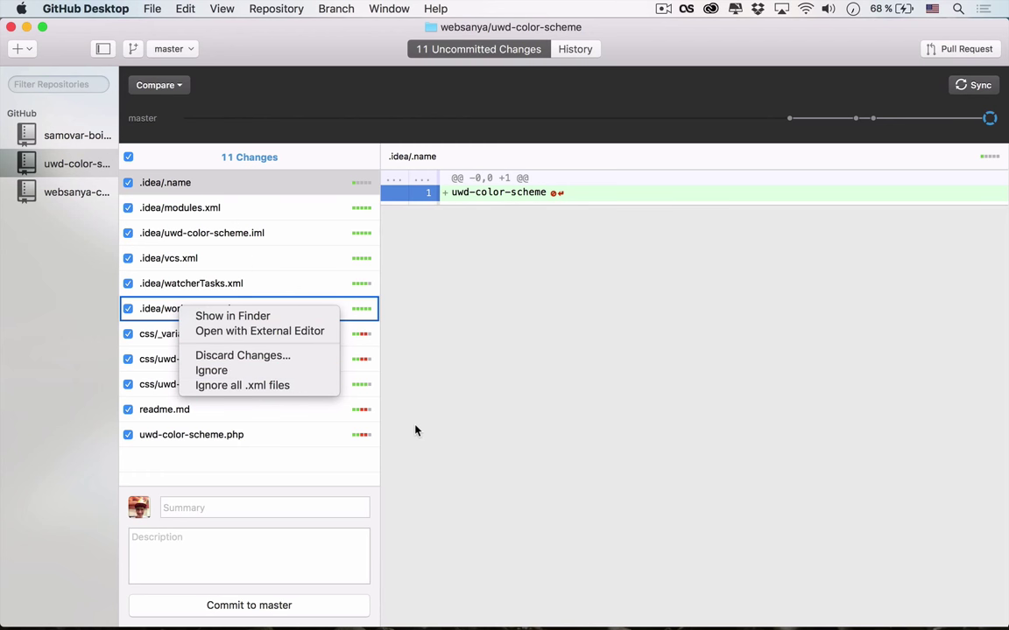
{"action": "left_click", "coordinate": [301, 386]}
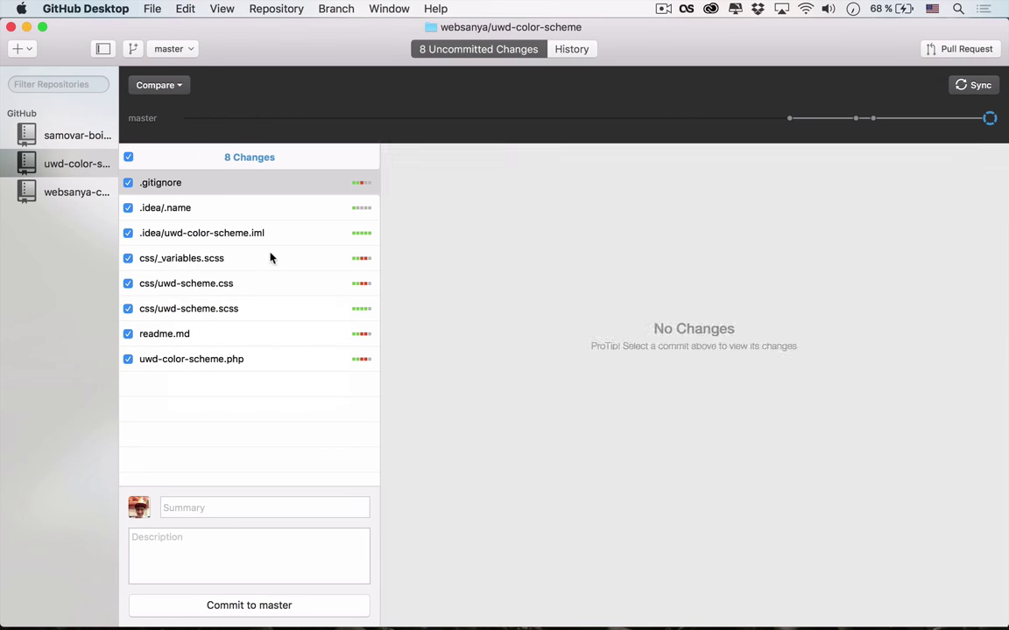
- Ignore the .idea/.name file and all .iml files, and show the changes in .gitignore
{"action": "right_click", "coordinate": [237, 211]}
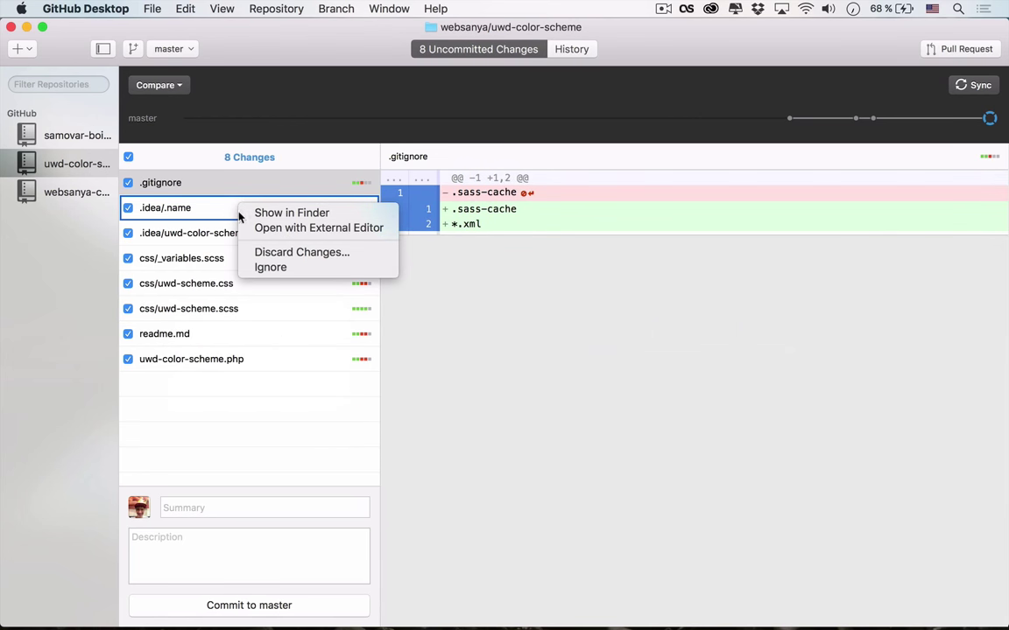
{"action": "left_click", "coordinate": [275, 265]}
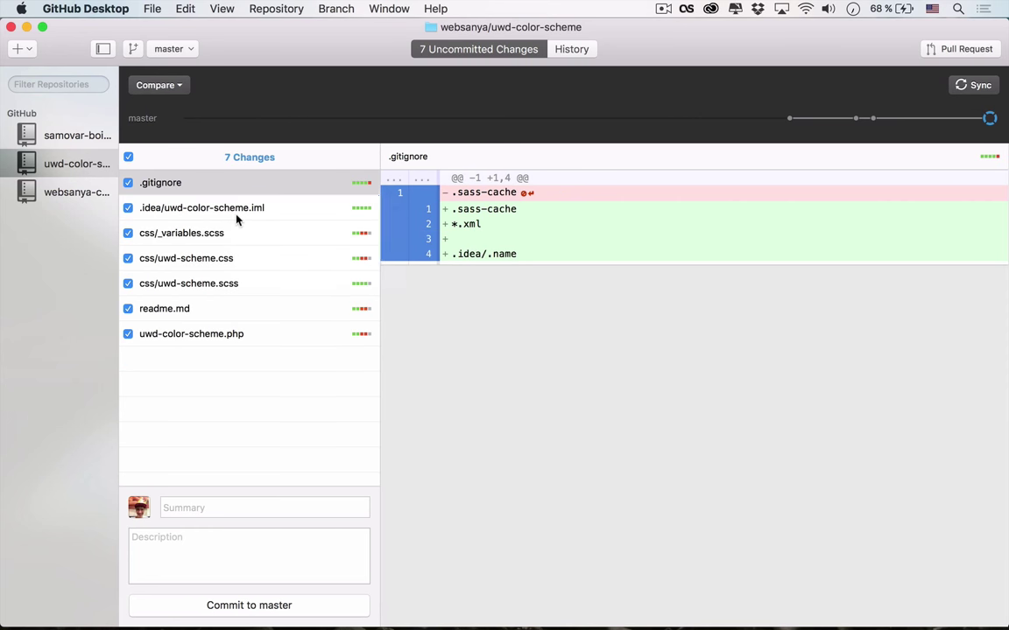
{"action": "right_click", "coordinate": [236, 213]}
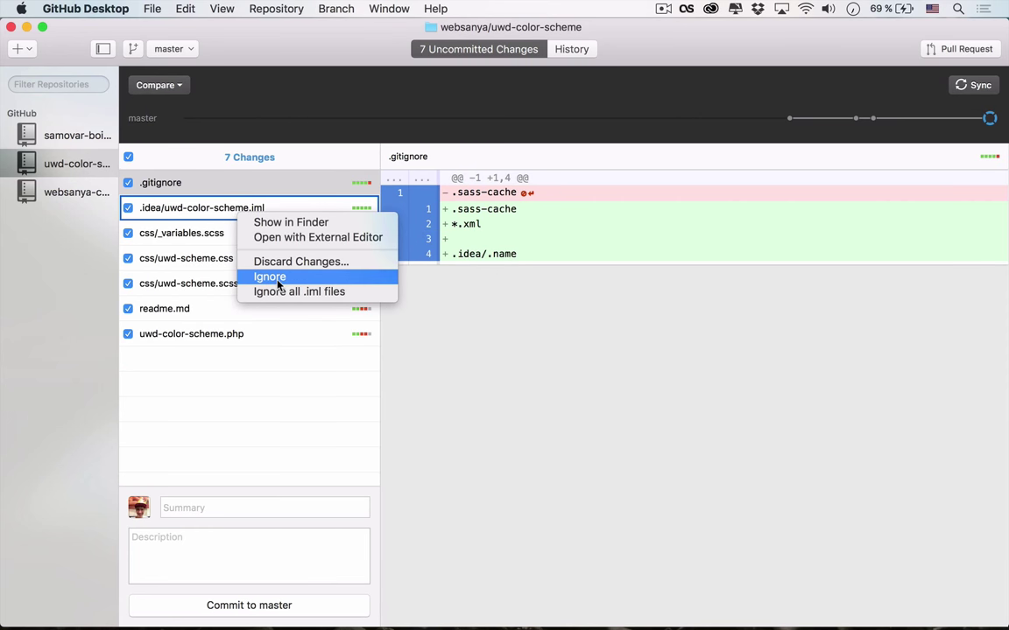
{"action": "left_click", "coordinate": [278, 291]}
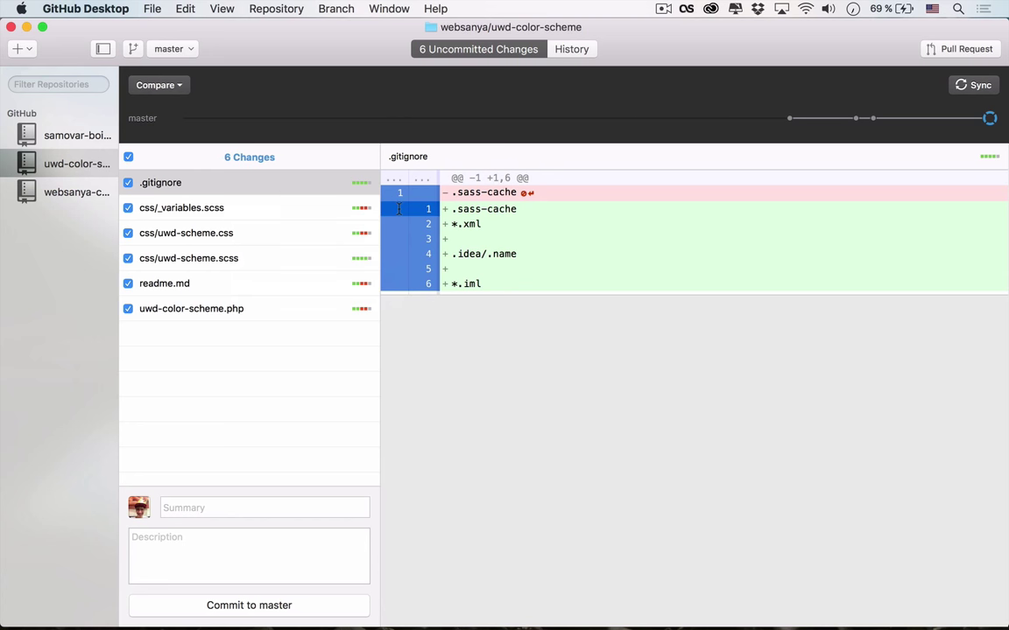
{"action": "left_click", "coordinate": [339, 184]}
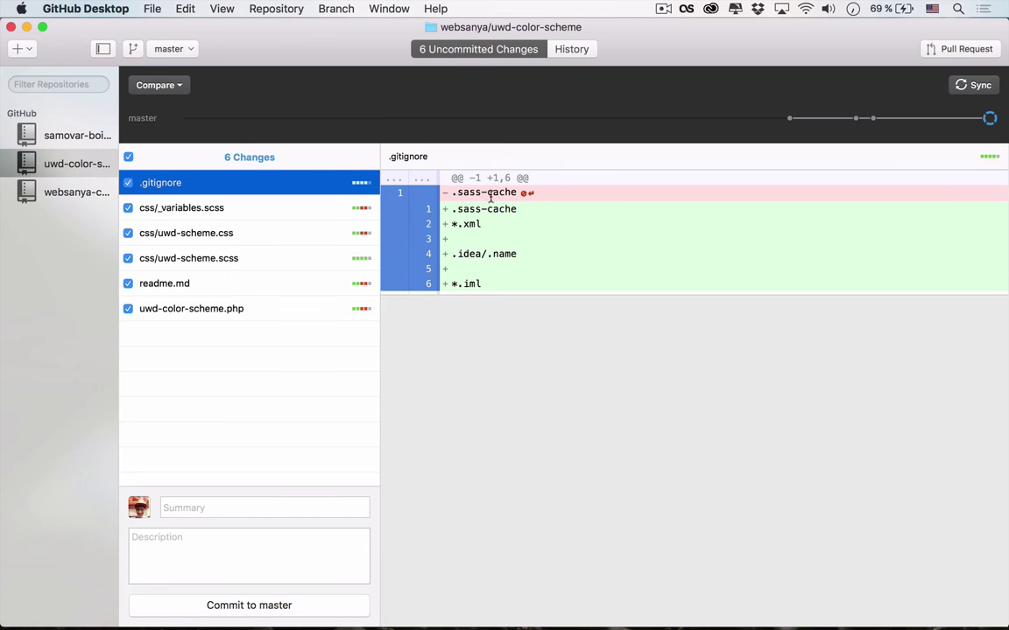
- Exclude css/uwd-scheme.scss, css/uwd-scheme.css, css/_variables.scss and uwd-color-scheme.php from the commit
{"action": "mouse_move", "coordinate": [635, 617]}
{"action": "left_click", "coordinate": [128, 258]}
{"action": "left_click", "coordinate": [128, 233]}
{"action": "left_click", "coordinate": [128, 207]}
{"action": "left_click", "coordinate": [128, 308]}
- Set the commit summary for .gitignore and readme.md to "Обновил readme.md"
{"action": "left_click", "coordinate": [268, 509]}
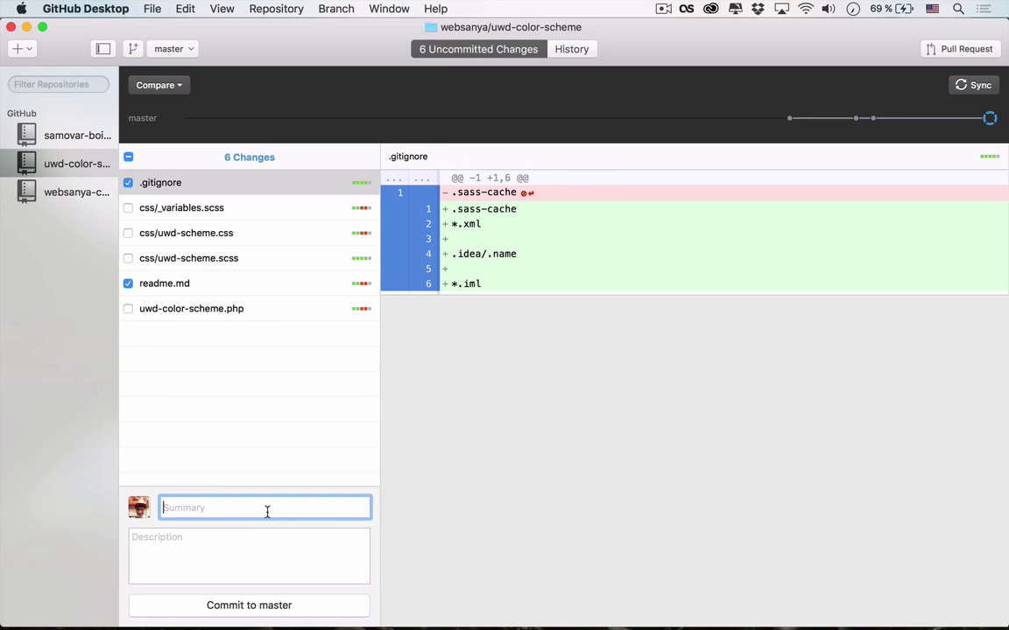
{"action": "type", "text": "Update Readme"}
{"action": "key", "text": "super+a"}
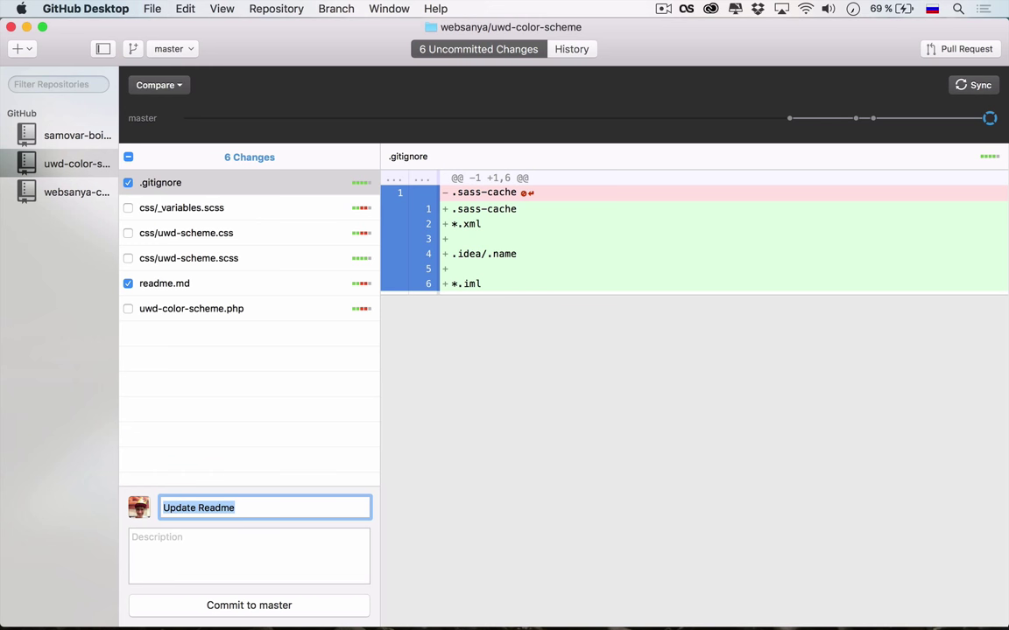
{"action": "type", "text": "Об"}
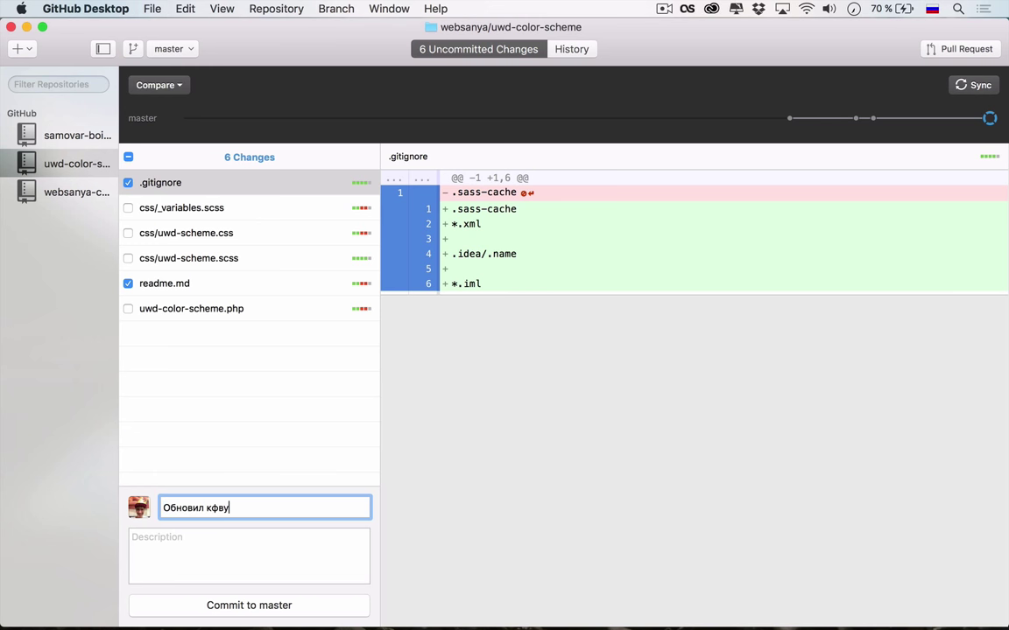
{"action": "type", "text": "новил"}
{"action": "key", "text": "ctrl+space"}
{"action": "type", "text": "readme.md"}
{"action": "key", "text": "Tab"}
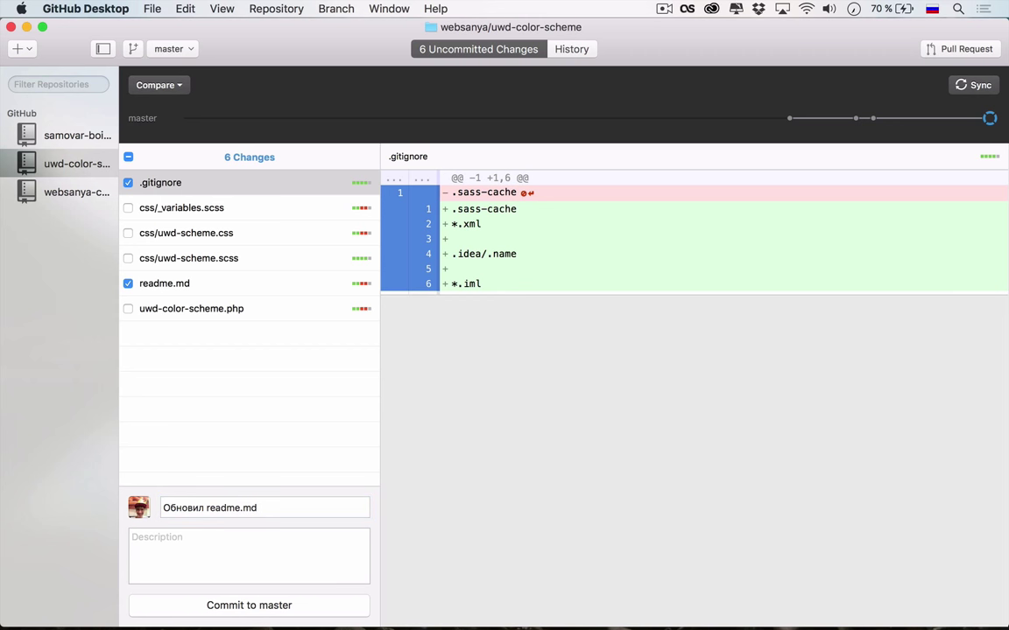
- Describe the commit as "Перевел на русский язык!" and commit the selected files to master
{"action": "type", "text": "на ру"}
{"action": "key", "text": "BackSpace"}
{"action": "key", "text": "BackSpace"}
{"action": "key", "text": "BackSpace"}
{"action": "key", "text": "BackSpace"}
{"action": "key", "text": "BackSpace"}
{"action": "type", "text": "П"}
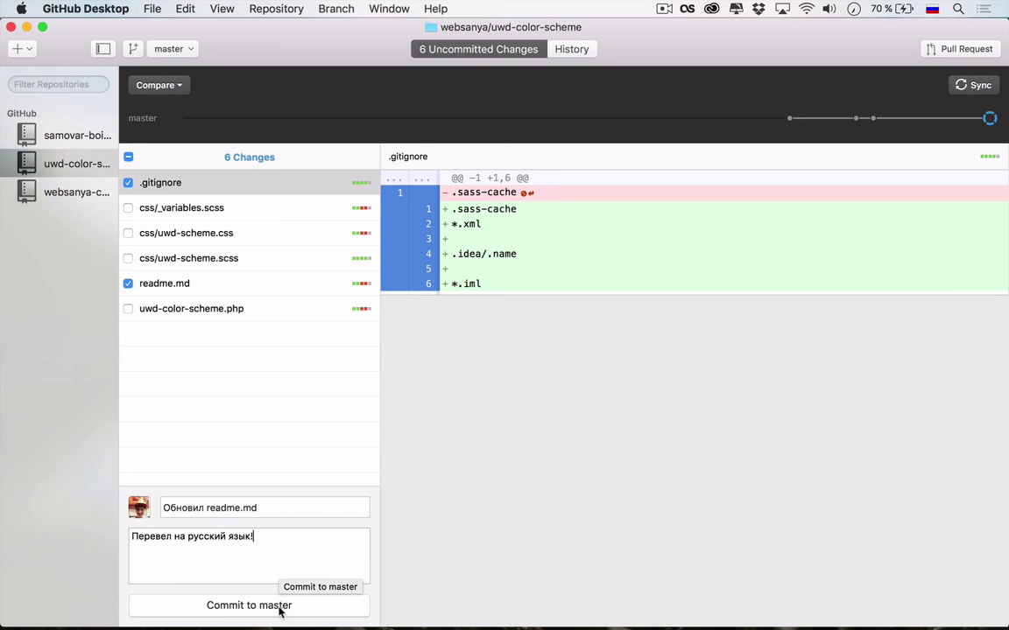
{"action": "left_click", "coordinate": [261, 606]}
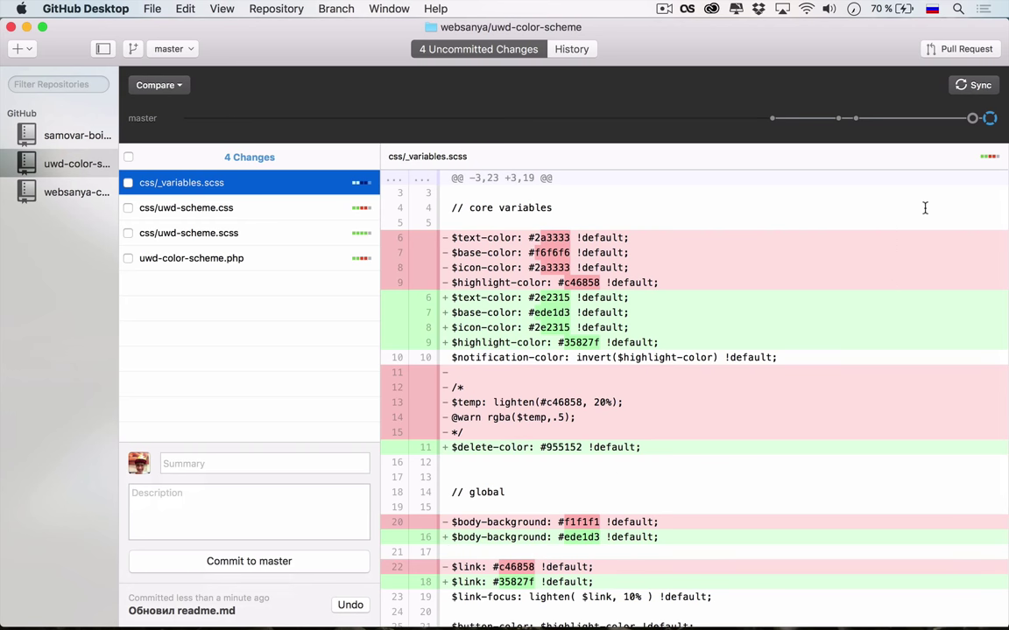
- View the uwd-color-scheme repository on GitHub in Safari, and return to GitHub Desktop
{"action": "right_click", "coordinate": [83, 163]}
{"action": "left_click", "coordinate": [101, 168]}
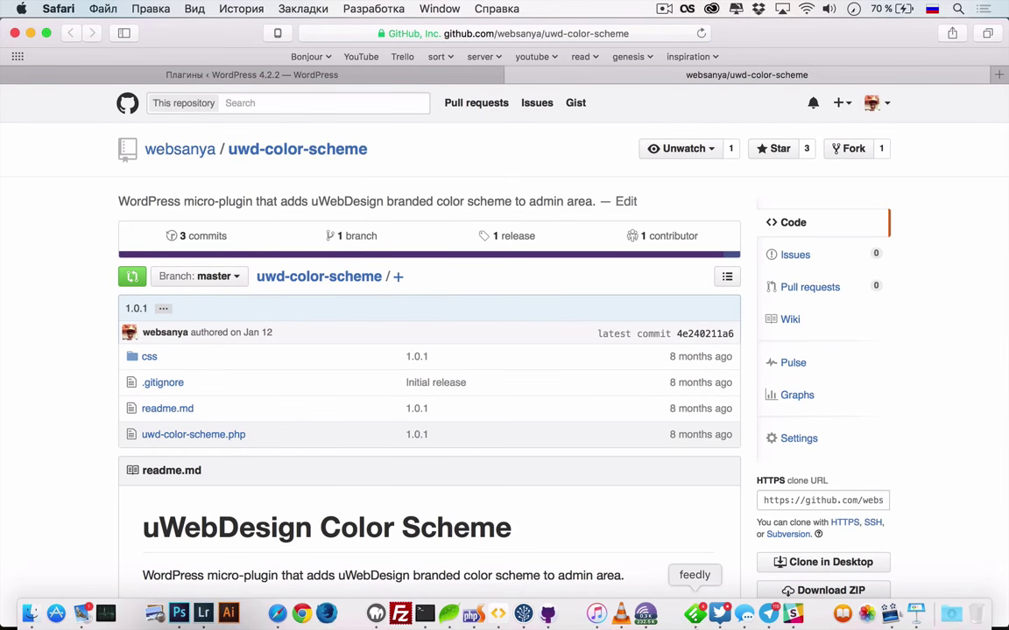
{"action": "left_click", "coordinate": [544, 618]}
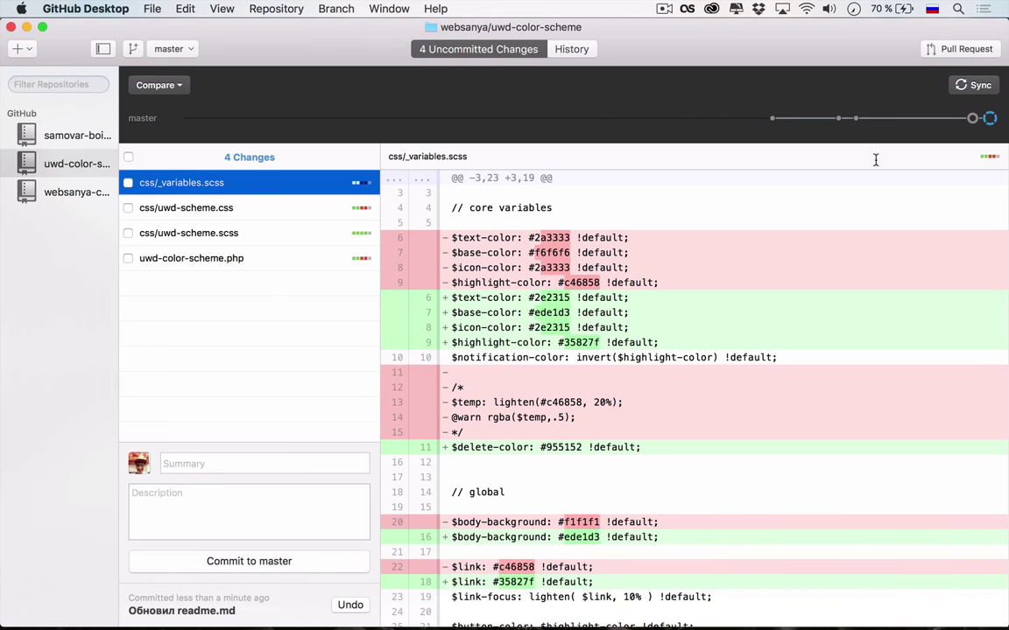
- Sync the master branch with GitHub and open the uwd-color-scheme repository page in the browser
{"action": "left_click", "coordinate": [972, 85]}
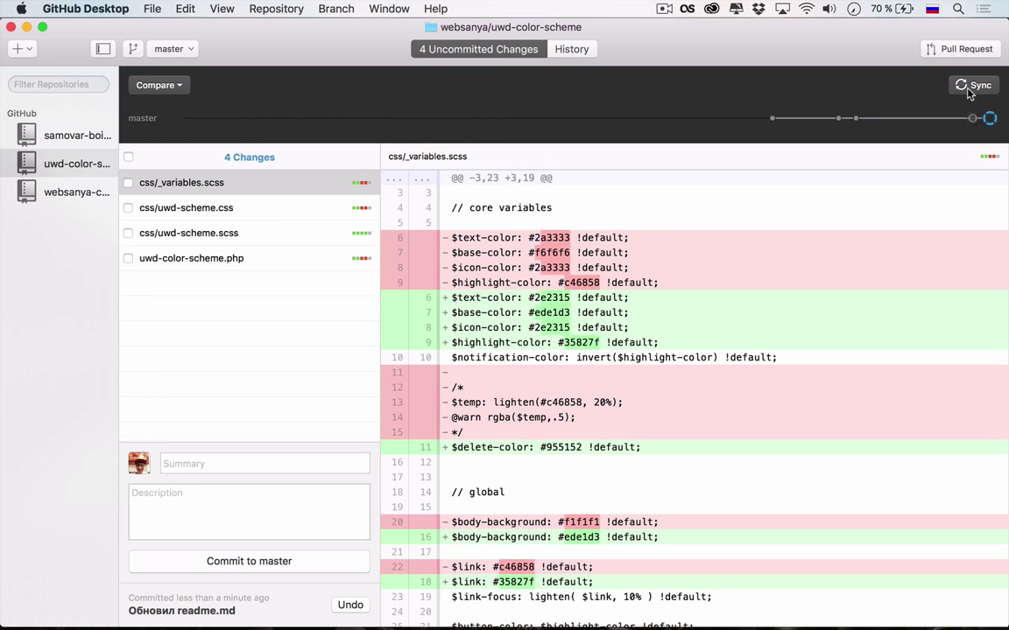
{"action": "mouse_move", "coordinate": [977, 127]}
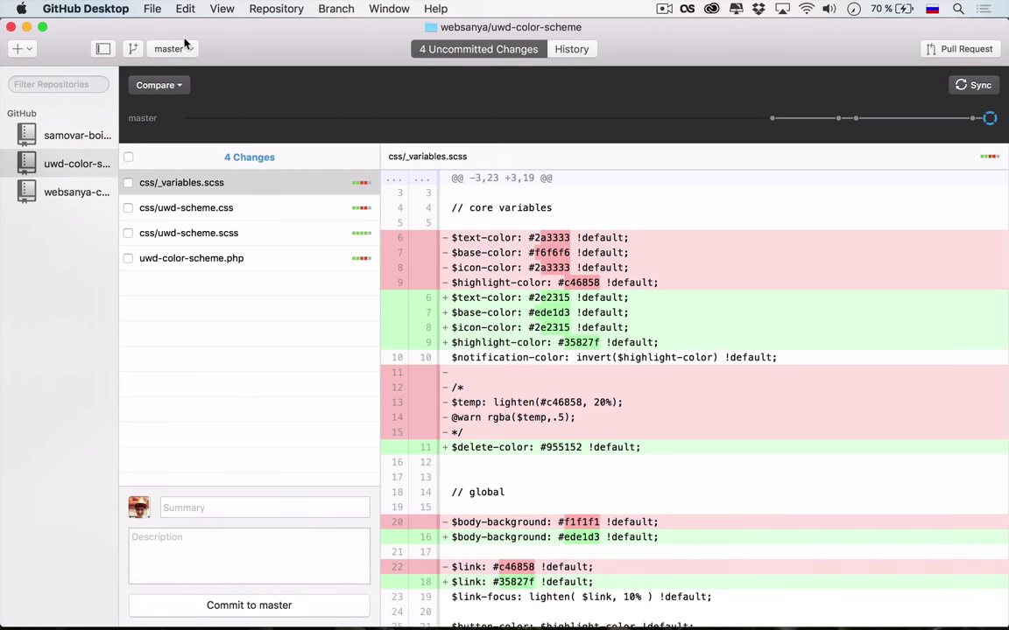
{"action": "left_click", "coordinate": [219, 9]}
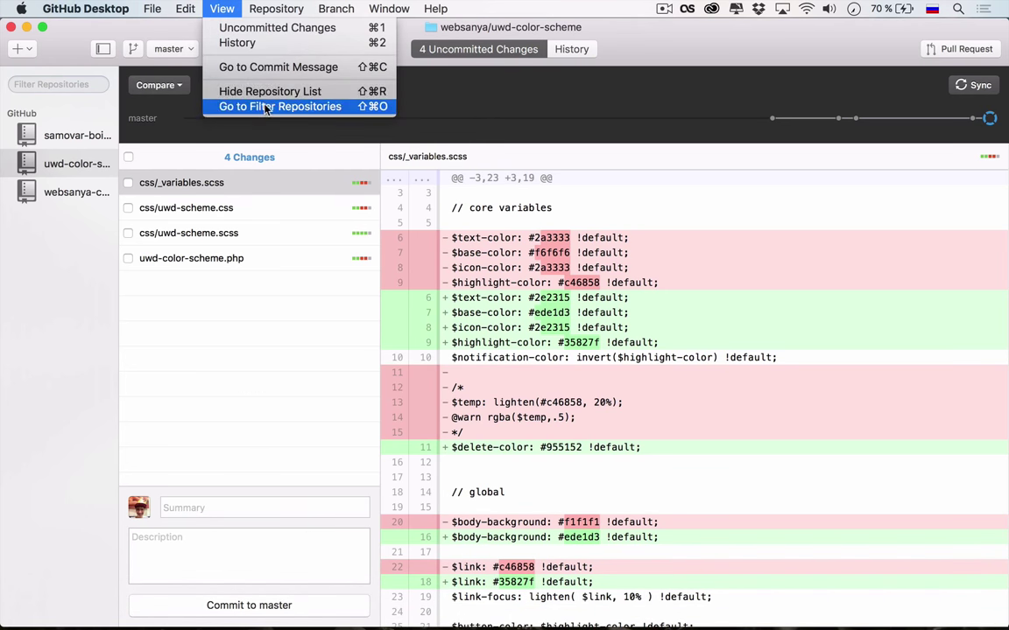
{"action": "mouse_move", "coordinate": [266, 7]}
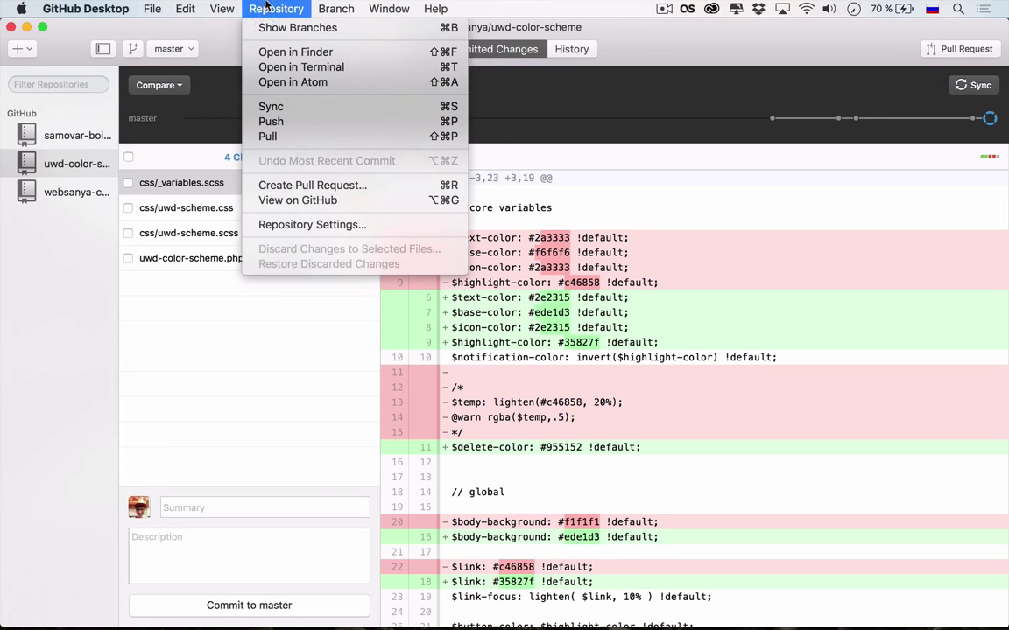
{"action": "left_click", "coordinate": [323, 203]}
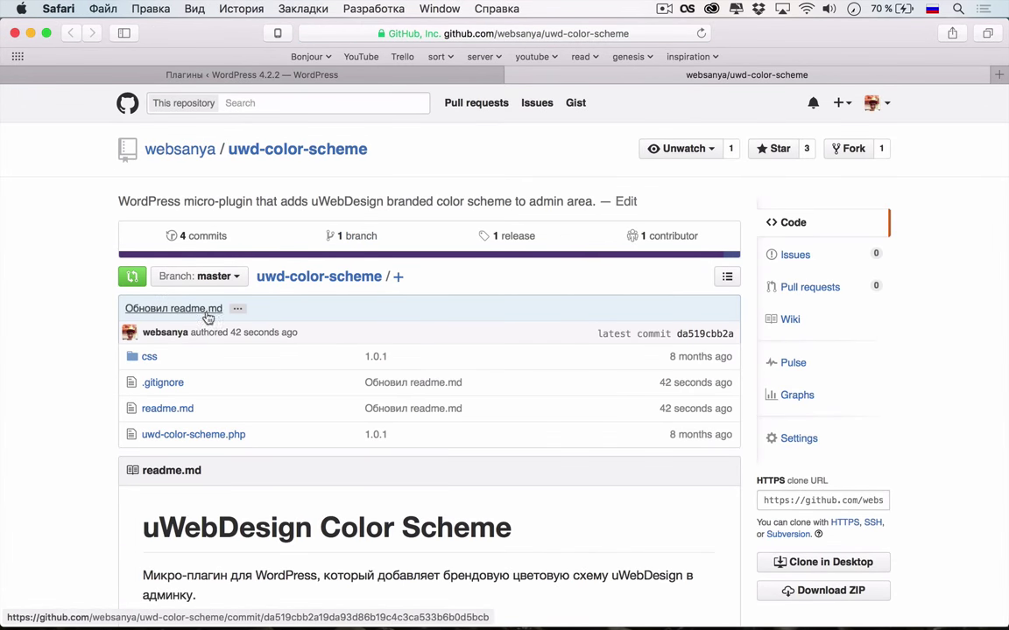
- Review the rendered readme.md down to its version history on the repository page, and return to GitHub Desktop
{"action": "scroll", "coordinate": [216, 315], "scroll_direction": "down", "scroll_amount": 5}
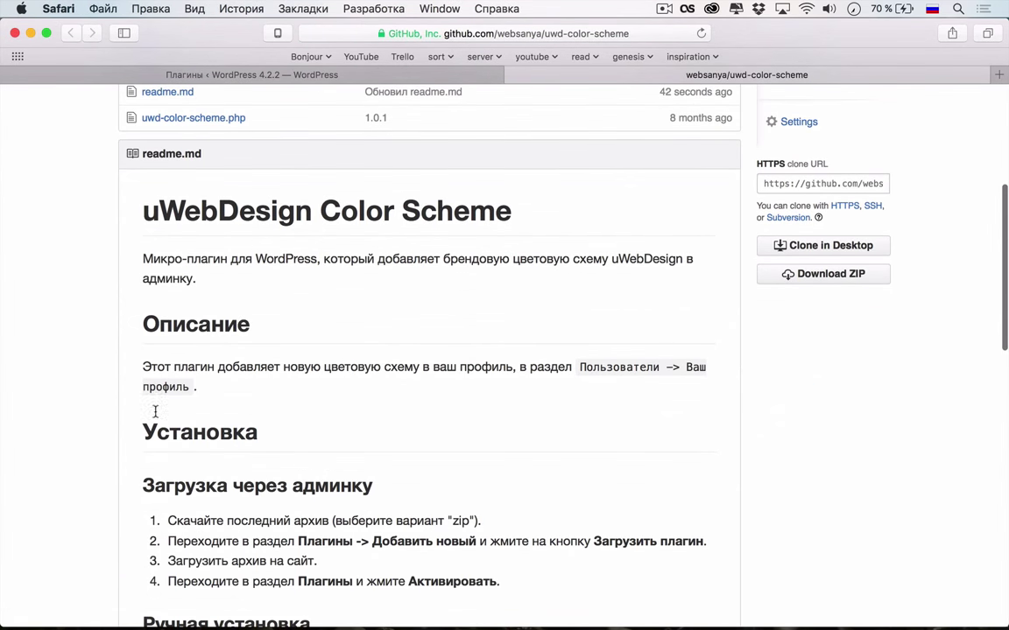
{"action": "scroll", "coordinate": [367, 217], "scroll_direction": "down", "scroll_amount": 11}
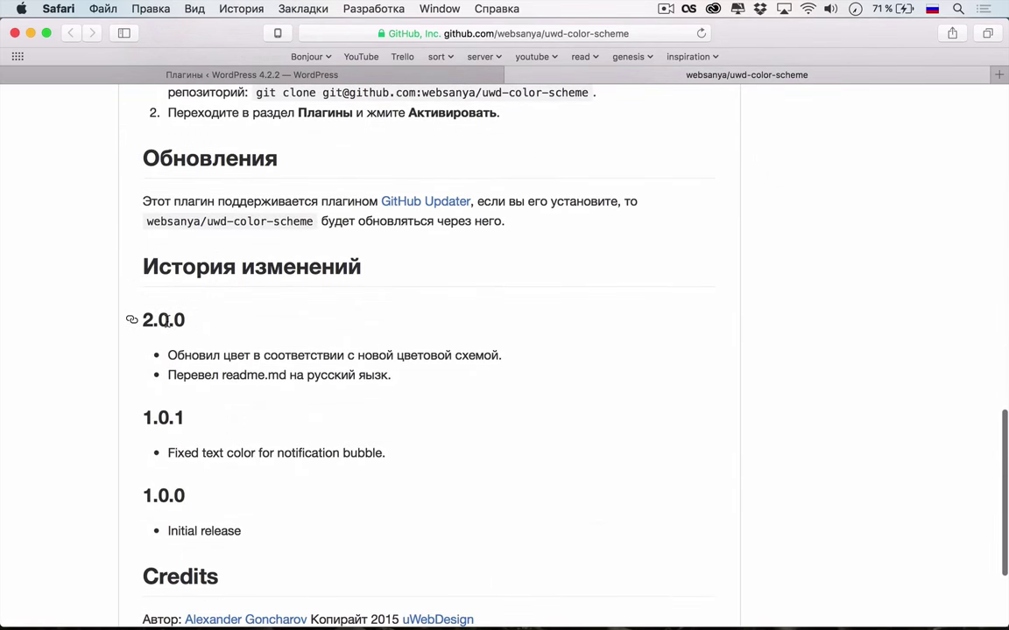
{"action": "scroll", "coordinate": [166, 321], "scroll_direction": "up", "scroll_amount": 16}
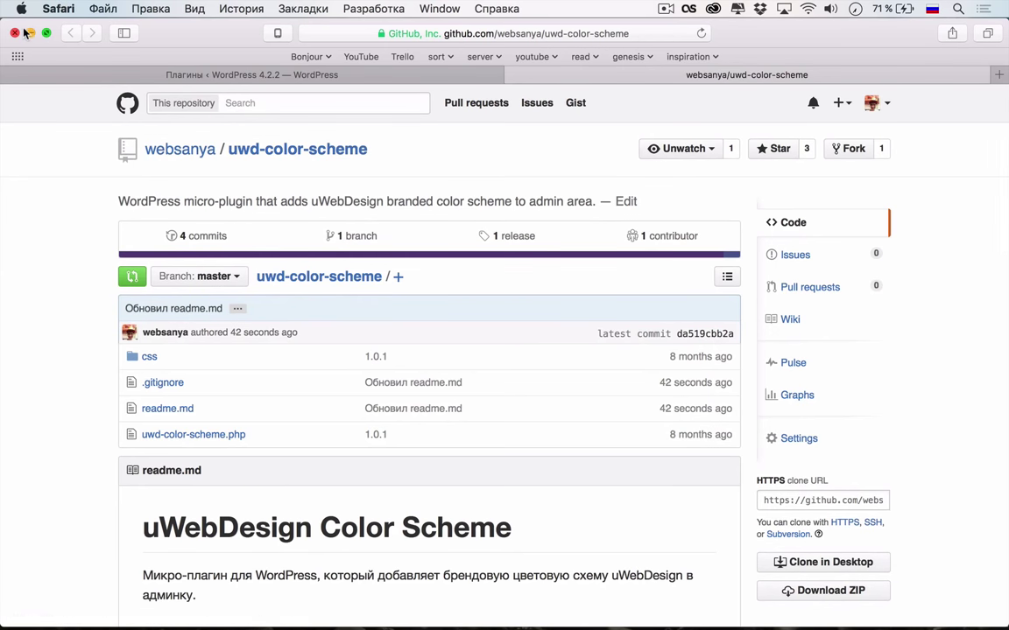
{"action": "left_click", "coordinate": [28, 33]}
- Create a new branch named fall-2015-colors from master
{"action": "left_click", "coordinate": [132, 49]}
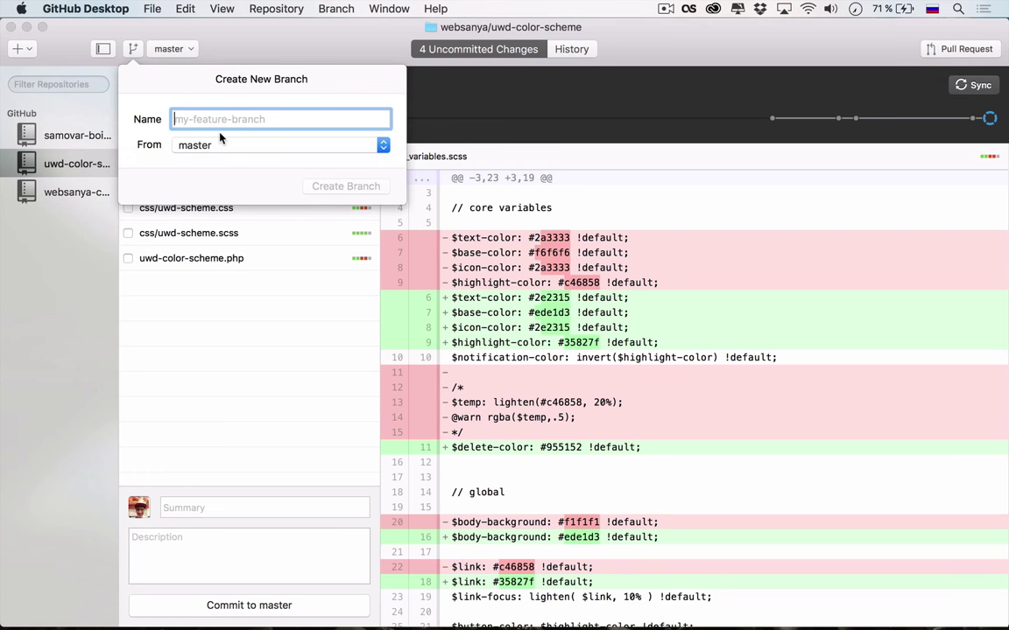
{"action": "type", "text": "ауфе"}
{"action": "key", "text": "super+a"}
{"action": "key", "text": "ctrl+space"}
{"action": "type", "text": "f"}
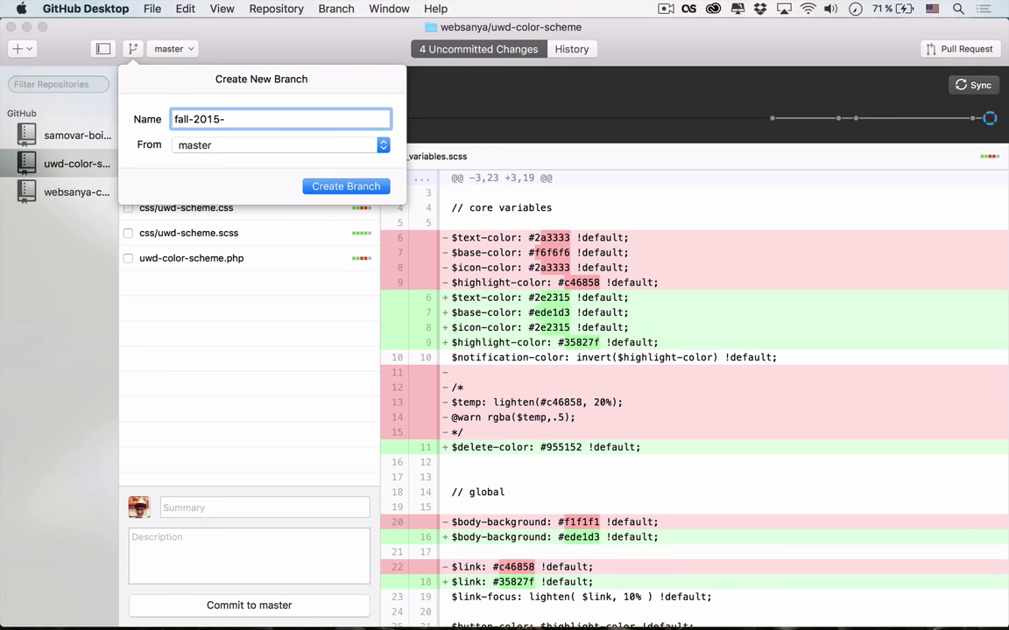
{"action": "type", "text": "all-2015-colors"}
{"action": "left_click", "coordinate": [343, 186]}
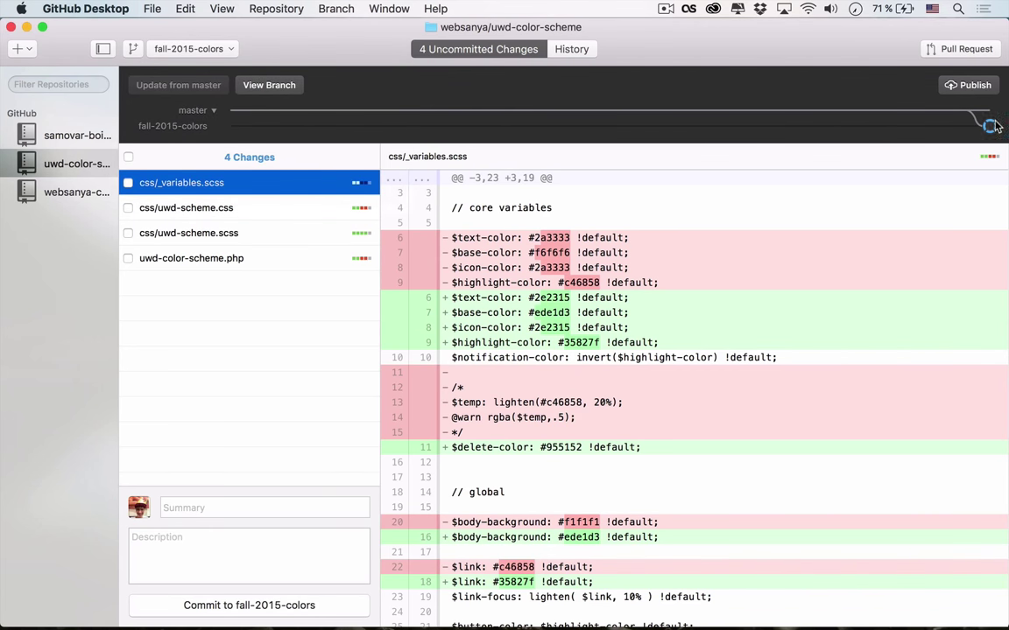
- Include all four remaining changed files in the commit and set its summary to "Обновил цвета"
{"action": "left_click", "coordinate": [129, 158]}
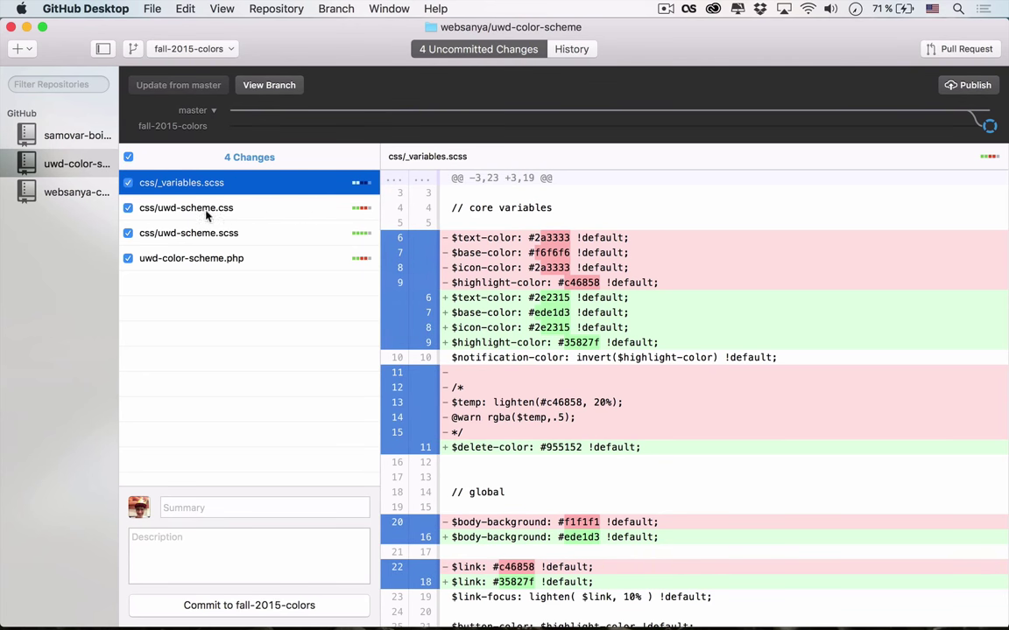
{"action": "left_click", "coordinate": [216, 508]}
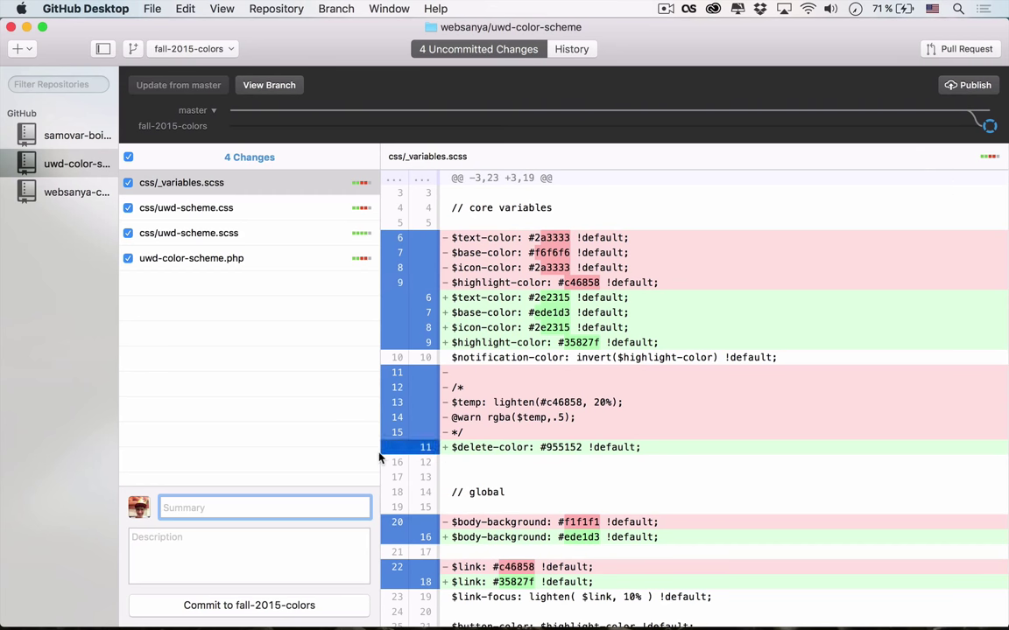
{"action": "type", "text": "Обновил ц"}
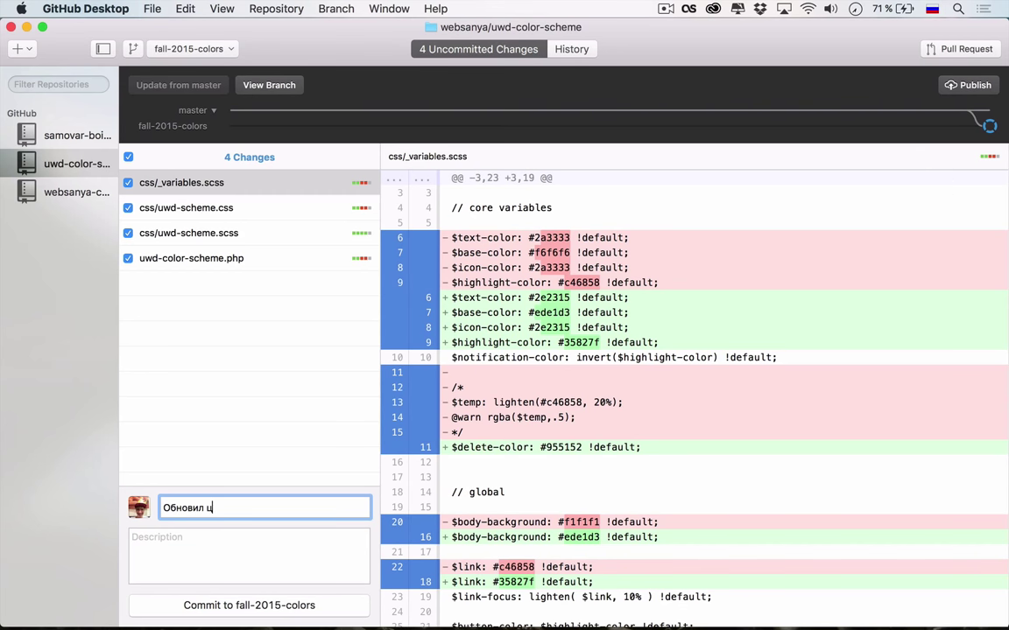
{"action": "type", "text": "вета"}
{"action": "key", "text": "Tab"}
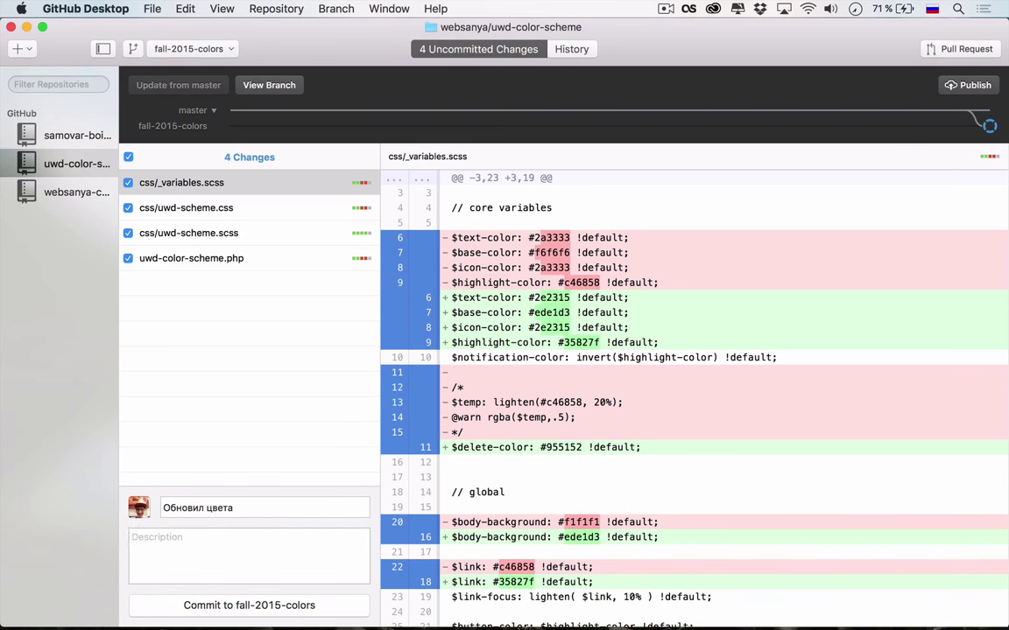
- Describe the commit as "Цвета обновлены до версии “осень 2015”." and commit the changes to the fall-2015-colors branch
{"action": "type", "text": "Цвета обновлены до версии осе"}
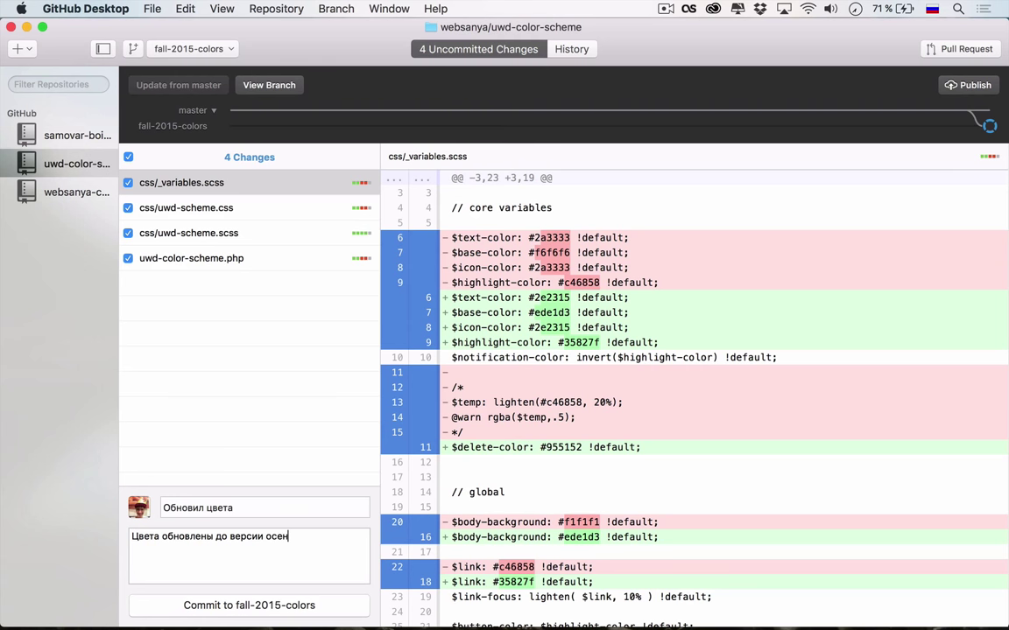
{"action": "type", "text": "н"}
{"action": "key", "text": "BackSpace"}
{"action": "type", "text": "ь 2015”."}
{"action": "key", "text": "super+Return"}
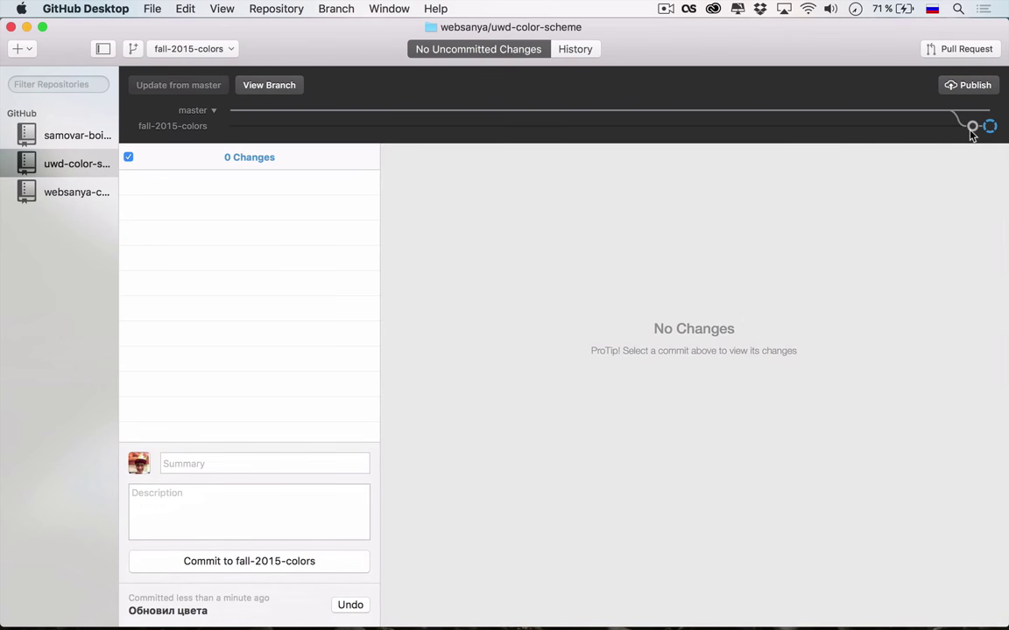
- Send the pull request "Обновил цвета" from fall-2015-colors into master and sync the branch
{"action": "mouse_move", "coordinate": [972, 125]}
{"action": "left_click", "coordinate": [972, 54]}
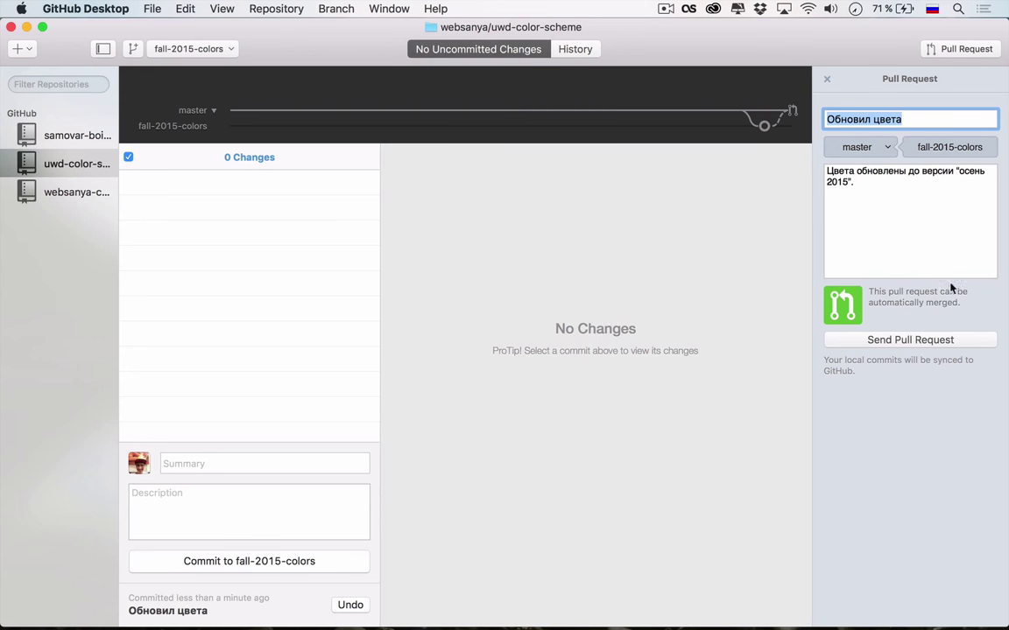
{"action": "left_click", "coordinate": [914, 340]}
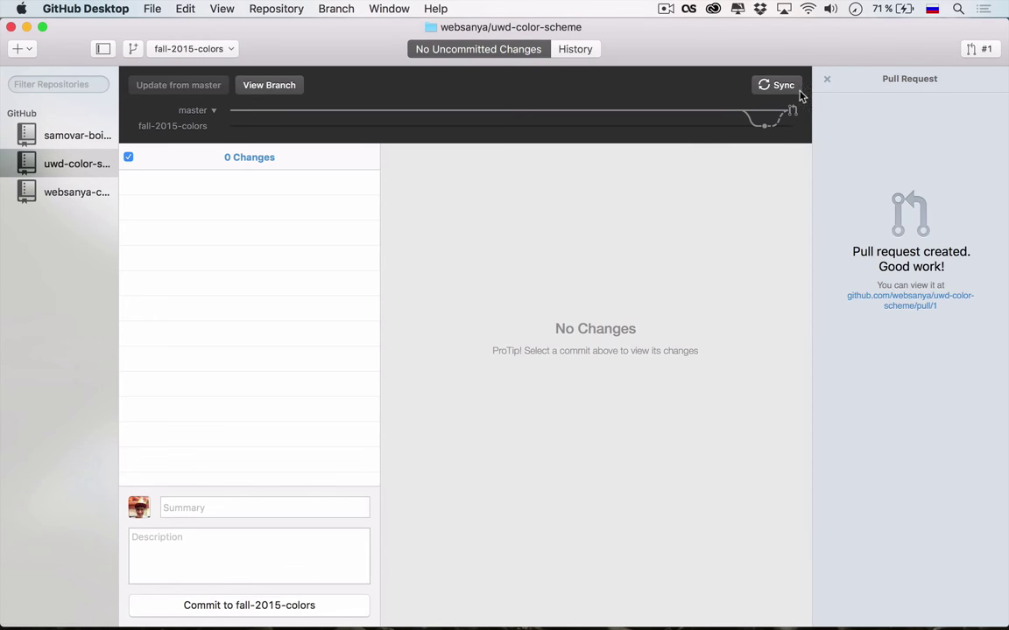
{"action": "left_click", "coordinate": [826, 79]}
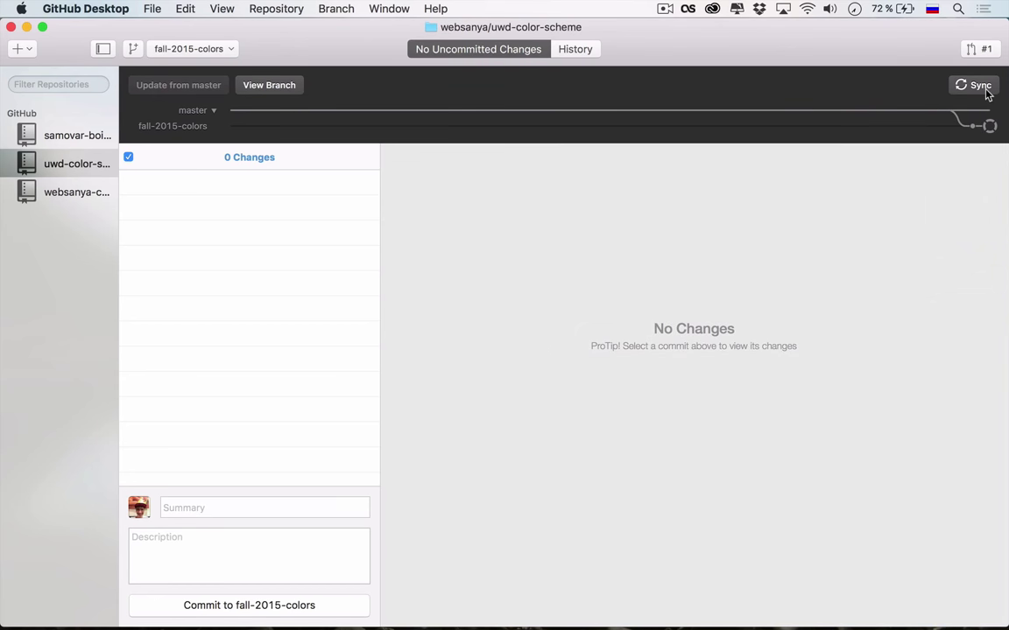
{"action": "left_click", "coordinate": [969, 91]}
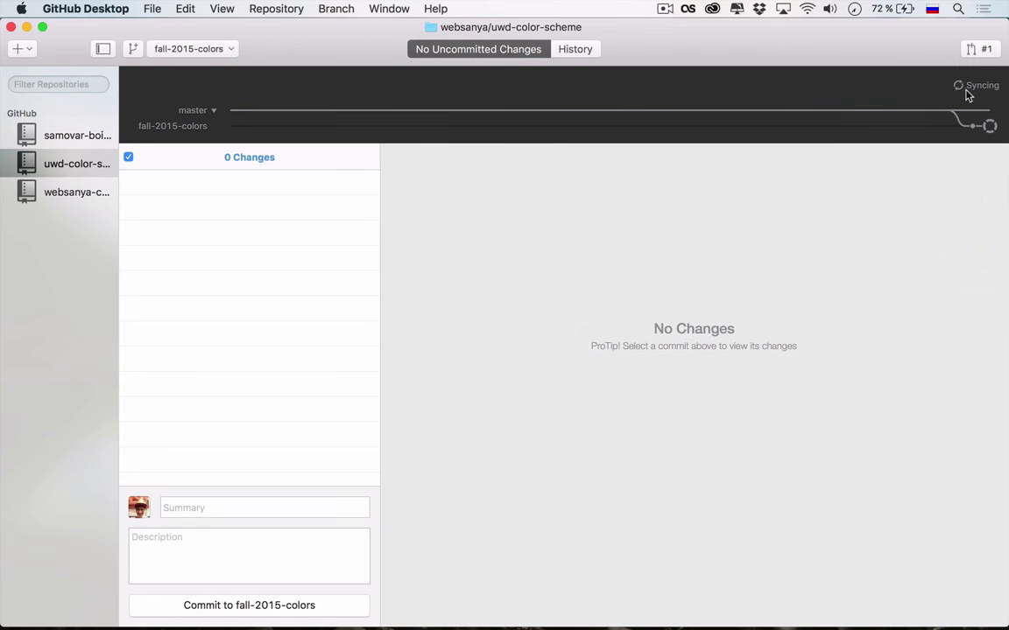
- View pull request #1 on GitHub, and look over the uwd-color-scheme repository's main page
{"action": "left_click", "coordinate": [979, 51]}
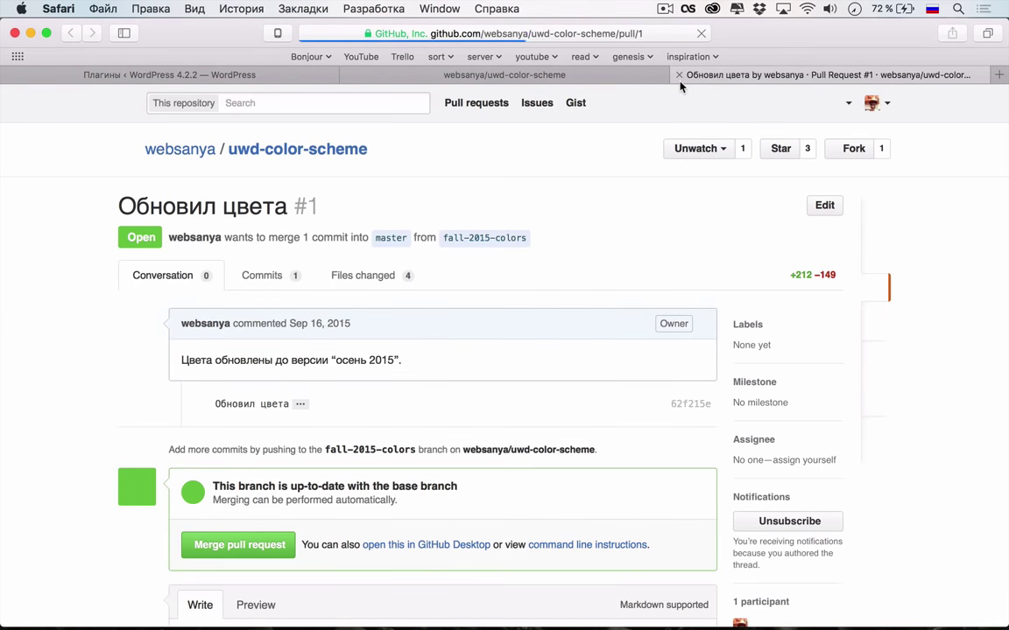
{"action": "left_click", "coordinate": [263, 148]}
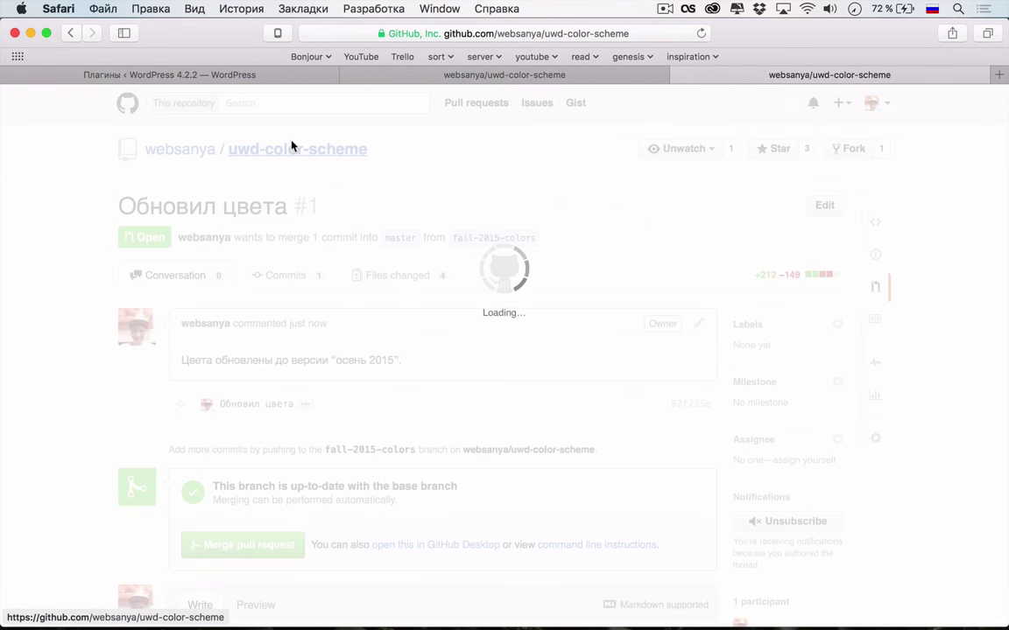
{"action": "scroll", "coordinate": [289, 277], "scroll_direction": "down", "scroll_amount": 8}
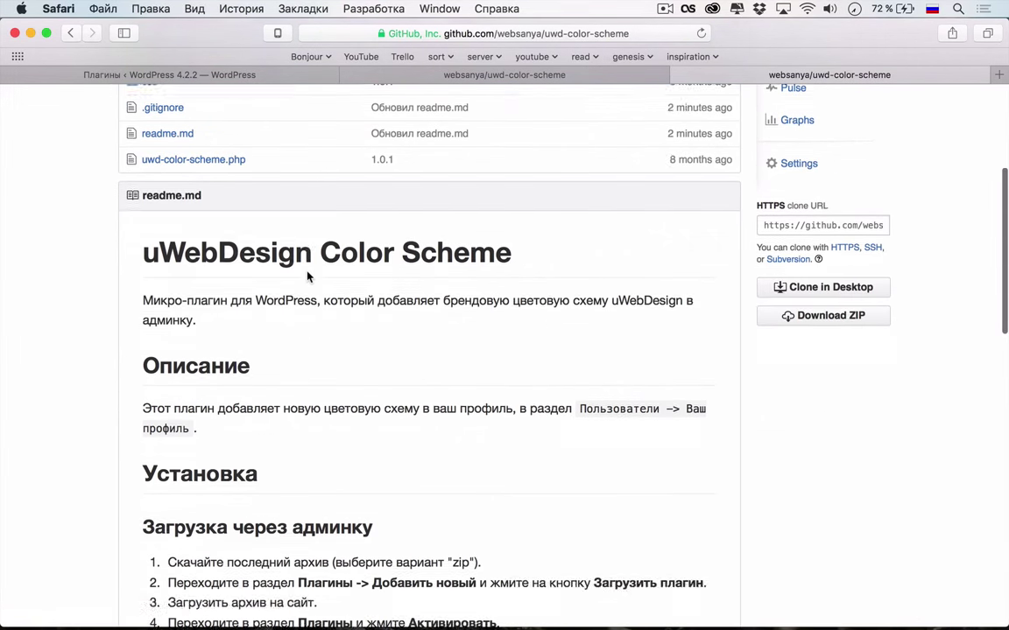
{"action": "scroll", "coordinate": [308, 288], "scroll_direction": "up", "scroll_amount": 8}
- Return to GitHub Desktop and reopen pull request #1 on GitHub in Safari
{"action": "mouse_move", "coordinate": [494, 624]}
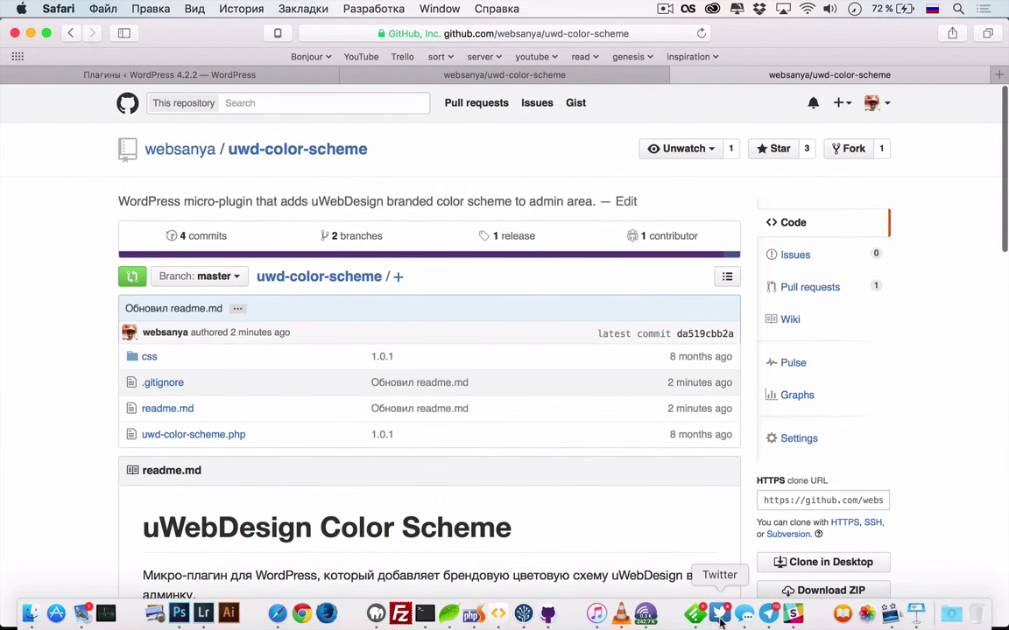
{"action": "left_click", "coordinate": [547, 614]}
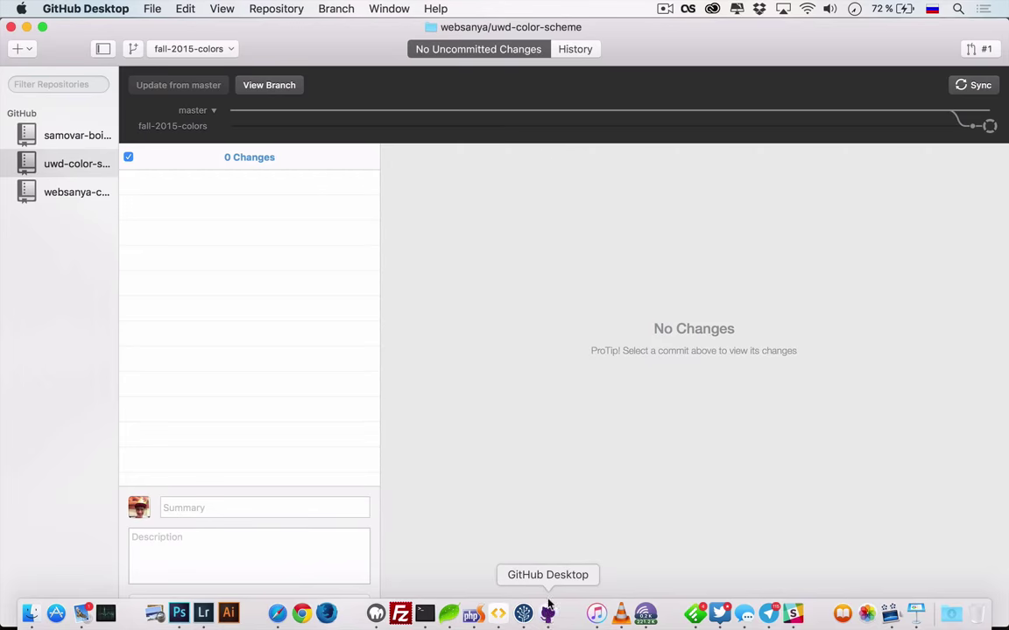
{"action": "left_click", "coordinate": [989, 127]}
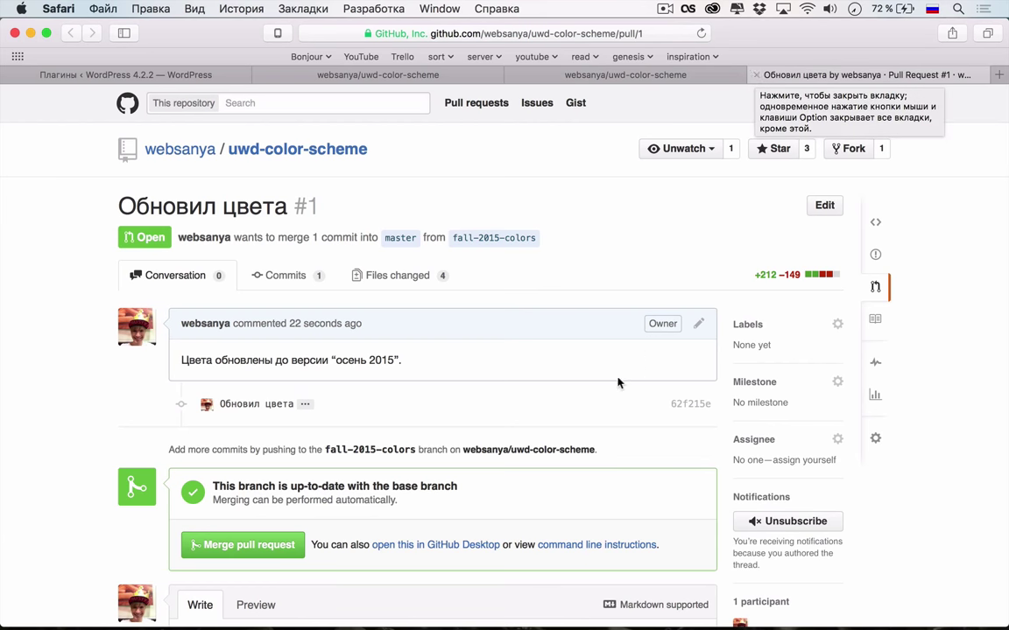
- Merge pull request #1 from fall-2015-colors into master on GitHub
{"action": "scroll", "coordinate": [631, 359], "scroll_direction": "down", "scroll_amount": 3}
{"action": "left_click", "coordinate": [267, 427]}
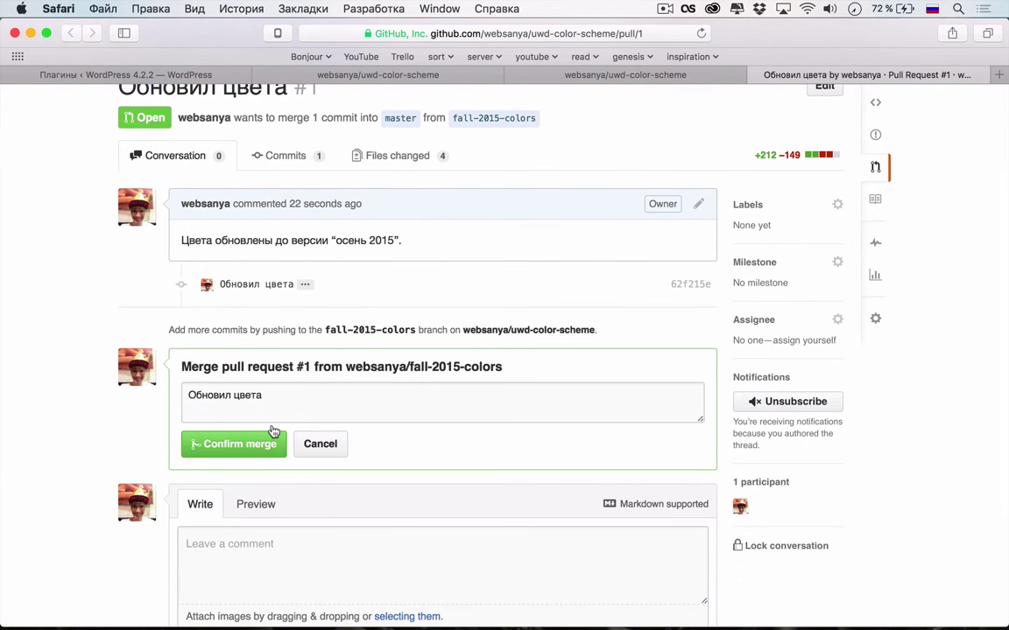
{"action": "left_click", "coordinate": [270, 443]}
{"action": "scroll", "coordinate": [269, 443], "scroll_direction": "down", "scroll_amount": 2}
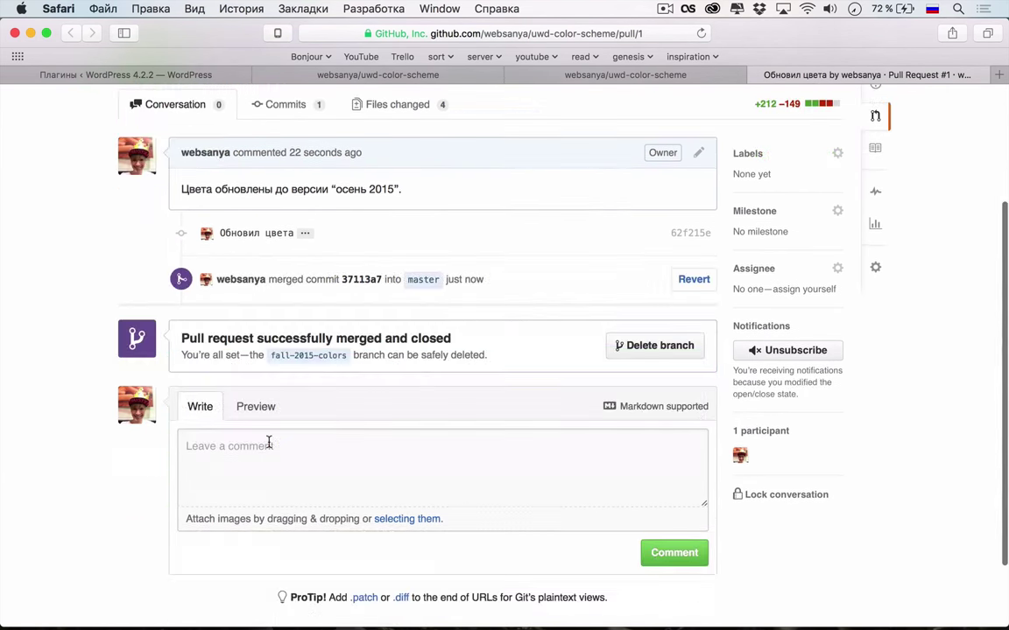
- Switch to GitHub Desktop, view the pull request #1 merge commit on master, and sync the fall-2015-colors branch
{"action": "mouse_move", "coordinate": [596, 619]}
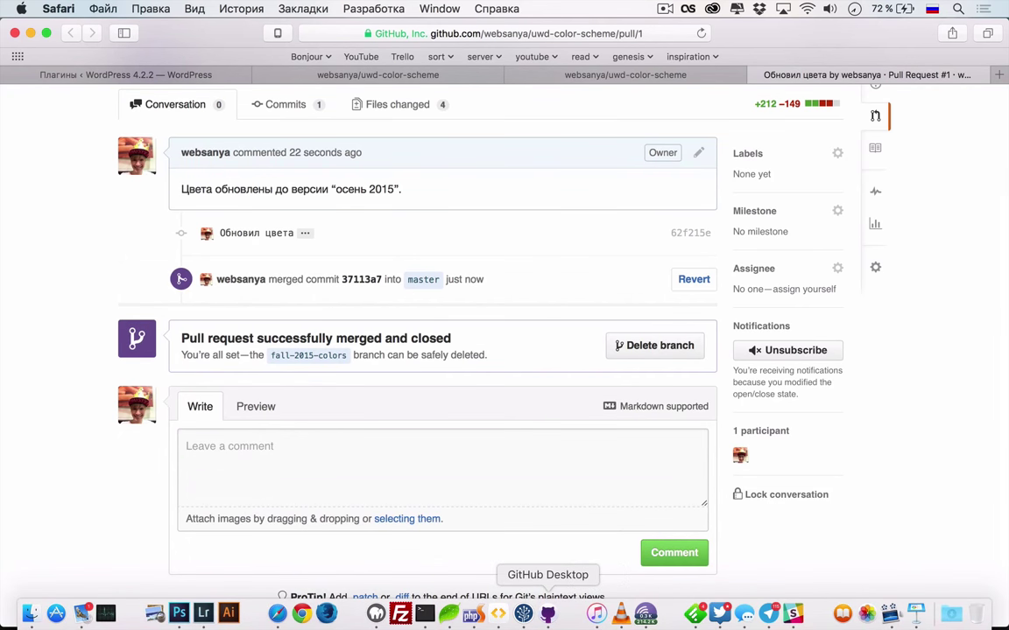
{"action": "left_click", "coordinate": [546, 614]}
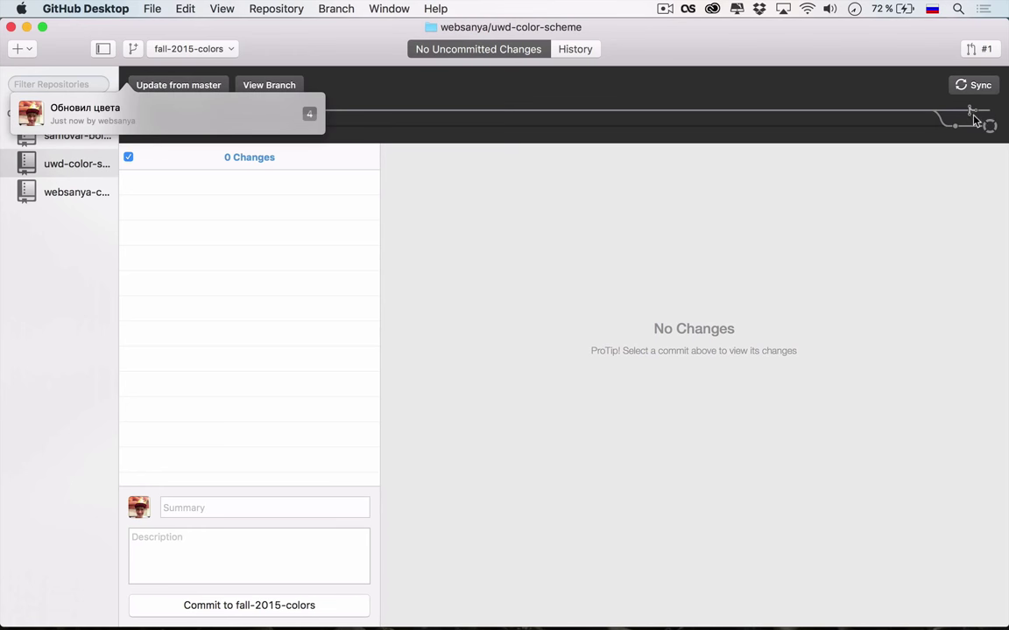
{"action": "mouse_move", "coordinate": [973, 119]}
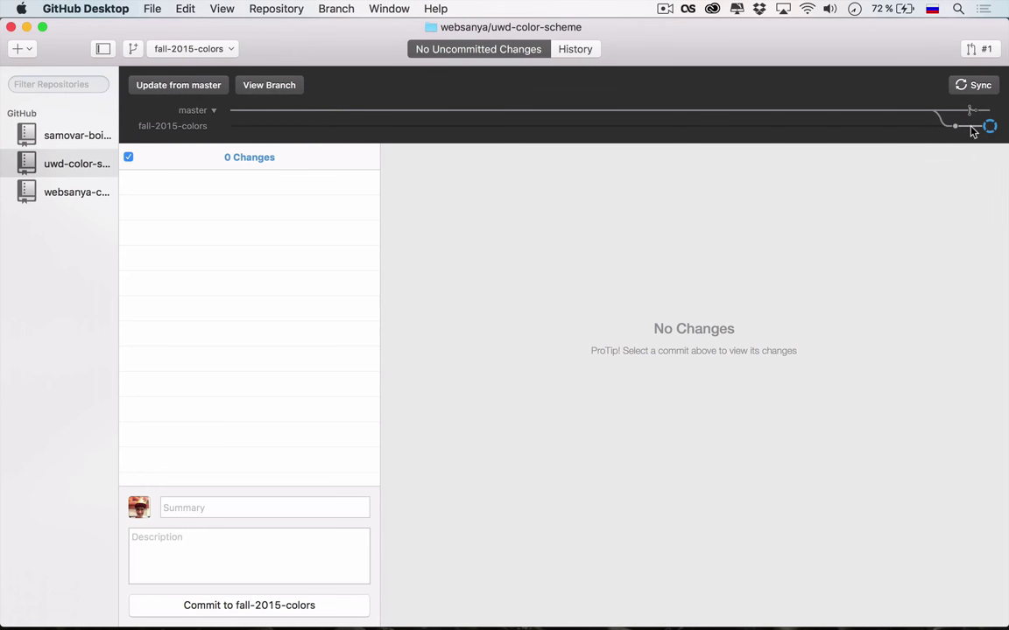
{"action": "left_click", "coordinate": [989, 127]}
{"action": "left_click", "coordinate": [970, 111]}
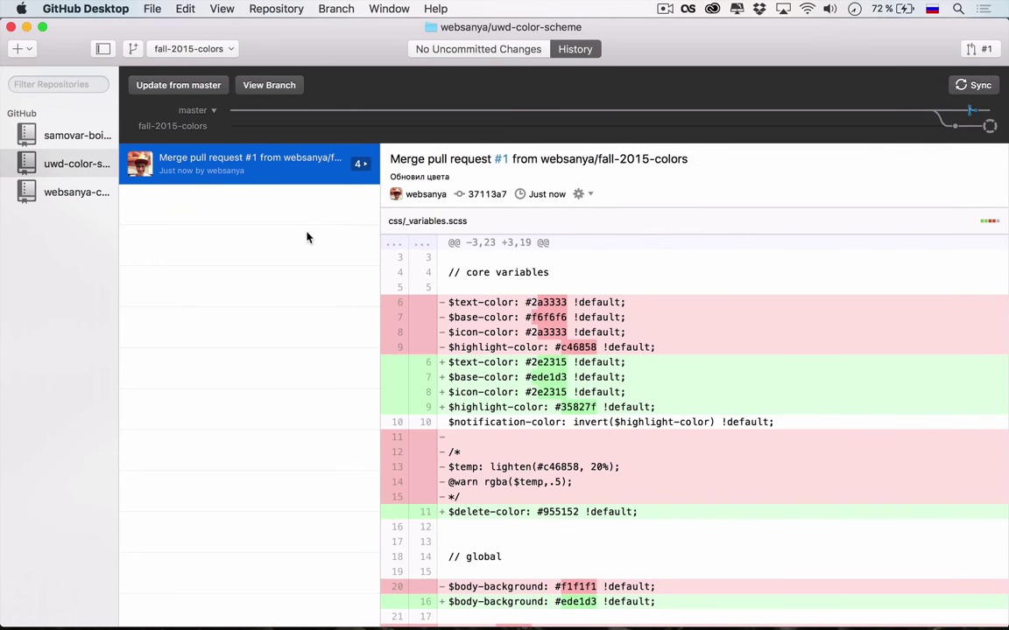
{"action": "left_click", "coordinate": [974, 85]}
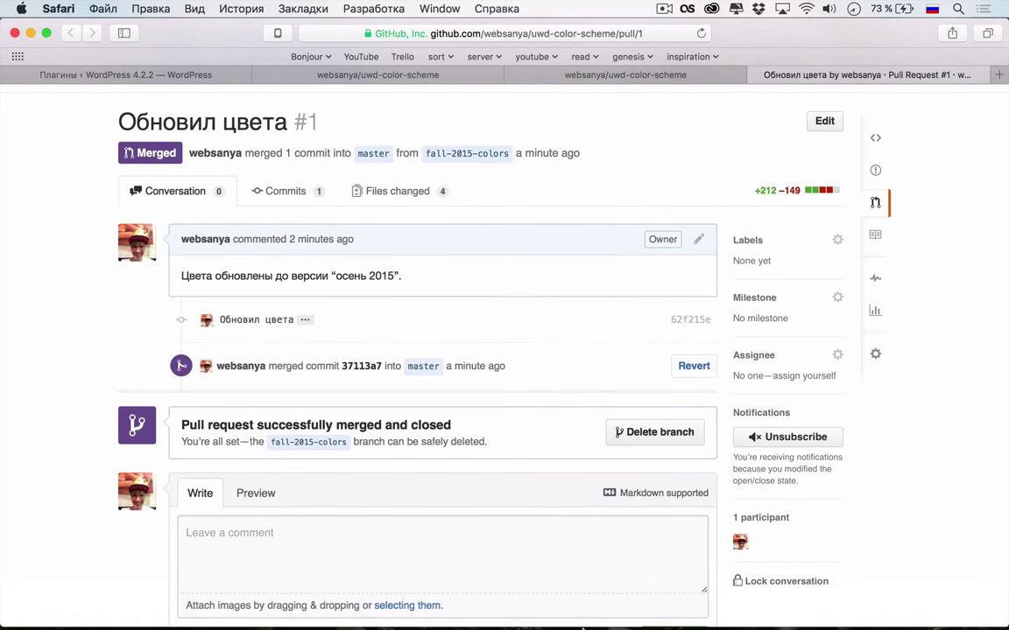
- Return to GitHub Desktop and review the commit histories of fall-2015-colors and master, ending on the master branch
{"action": "left_click", "coordinate": [537, 624]}
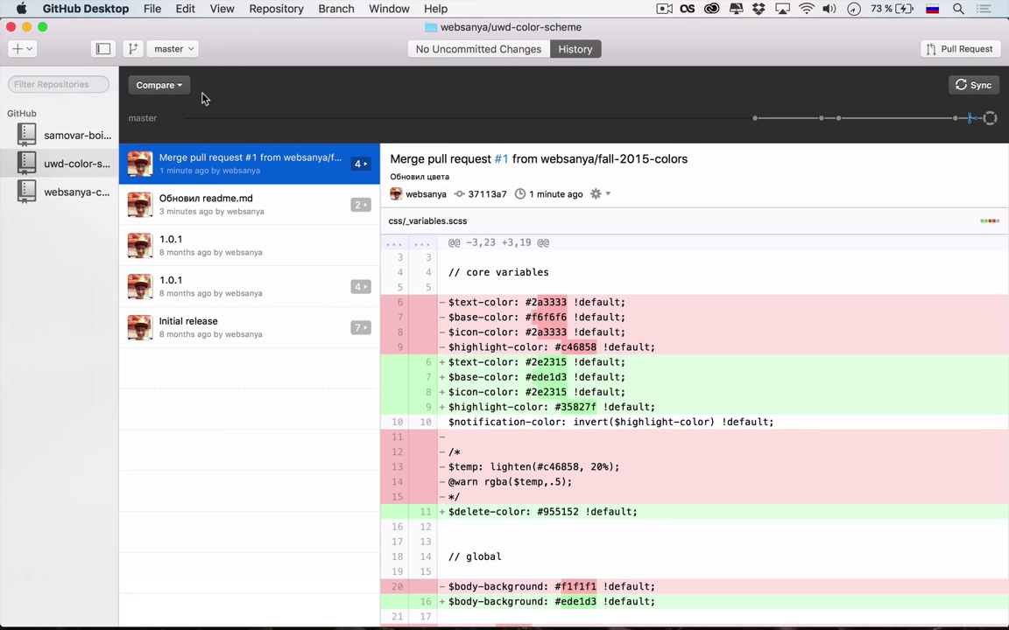
{"action": "left_click", "coordinate": [185, 50]}
{"action": "left_click", "coordinate": [188, 171]}
{"action": "left_click", "coordinate": [296, 85]}
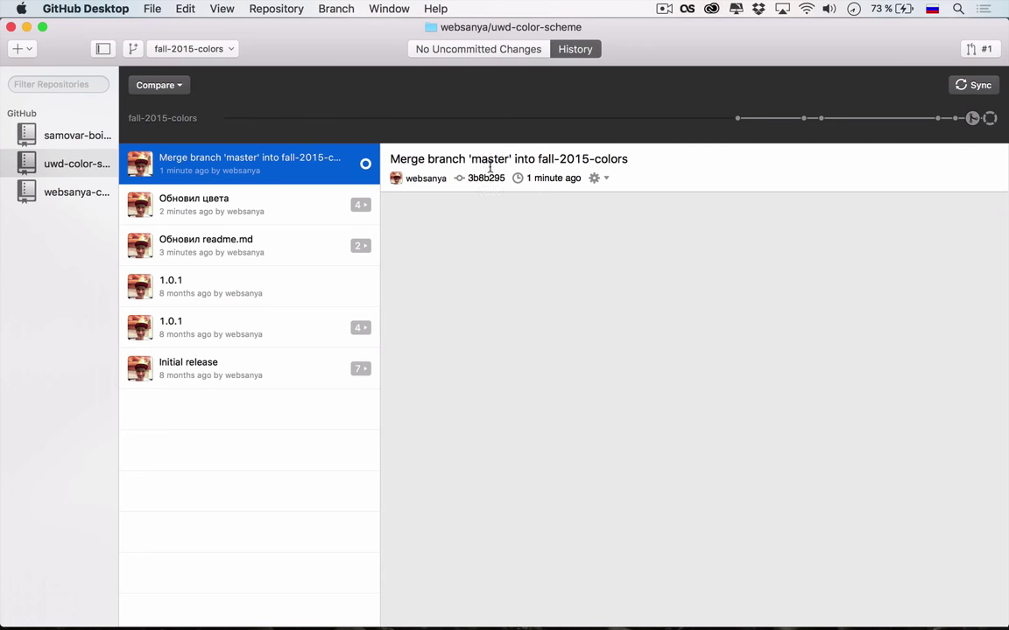
{"action": "left_click", "coordinate": [181, 45]}
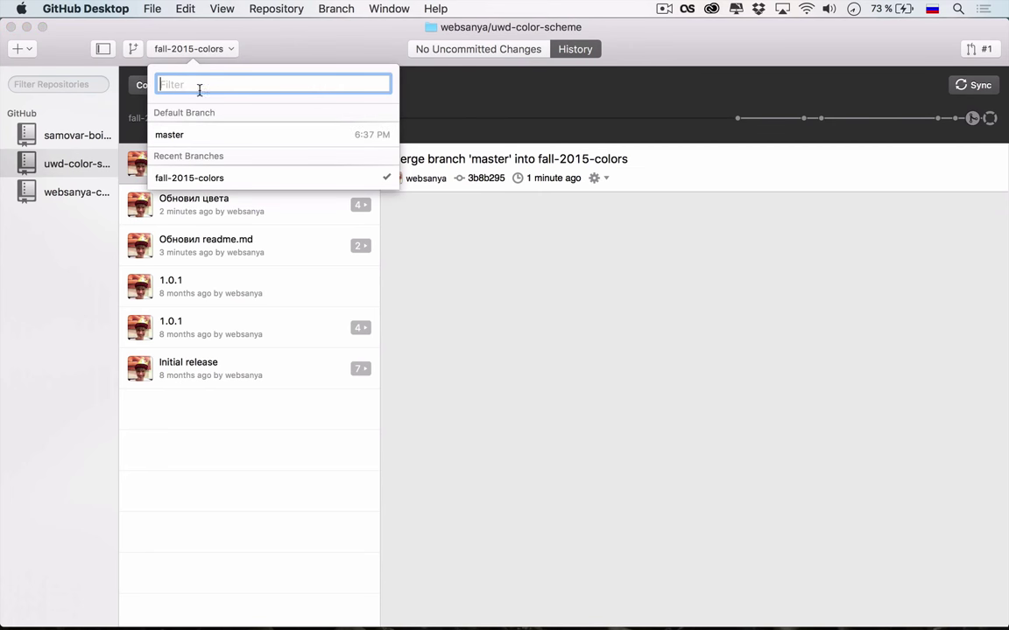
{"action": "left_click", "coordinate": [203, 134]}
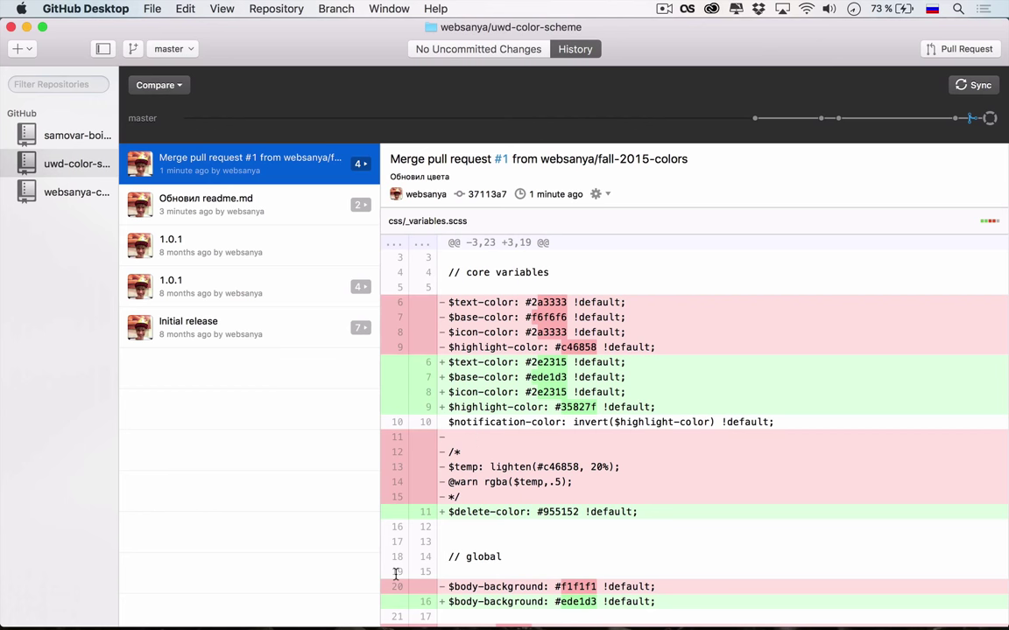
{"action": "left_click", "coordinate": [989, 125]}
{"action": "left_click", "coordinate": [970, 118]}
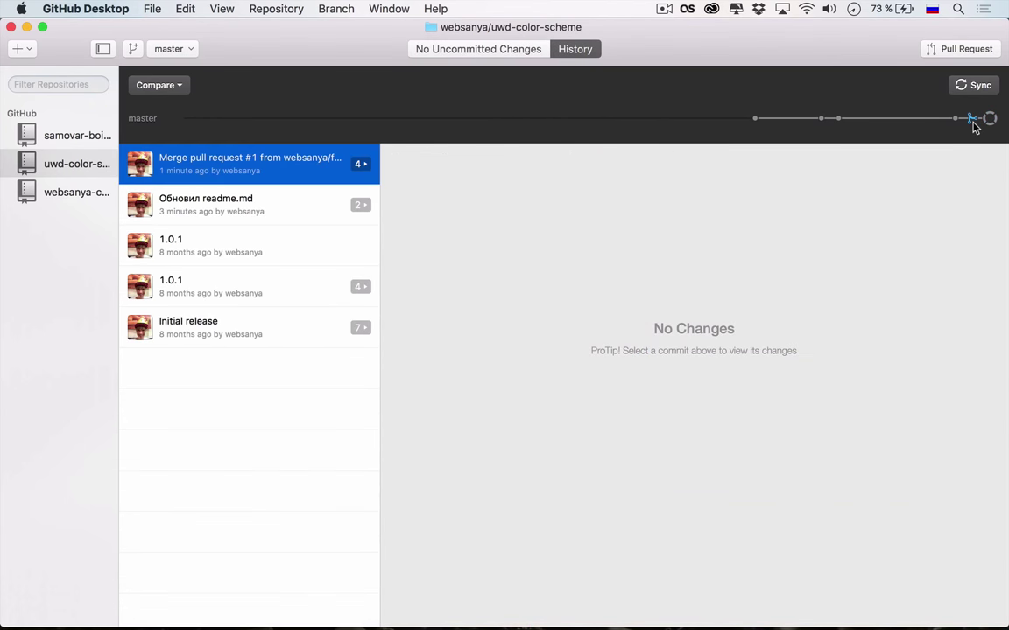
{"action": "left_click", "coordinate": [163, 84]}
{"action": "type", "text": "f"}
{"action": "key", "text": "Escape"}
- Delete the merged fall-2015-colors branch from pull request #1 in Safari, and sync the repository in GitHub Desktop
{"action": "left_click", "coordinate": [264, 608]}
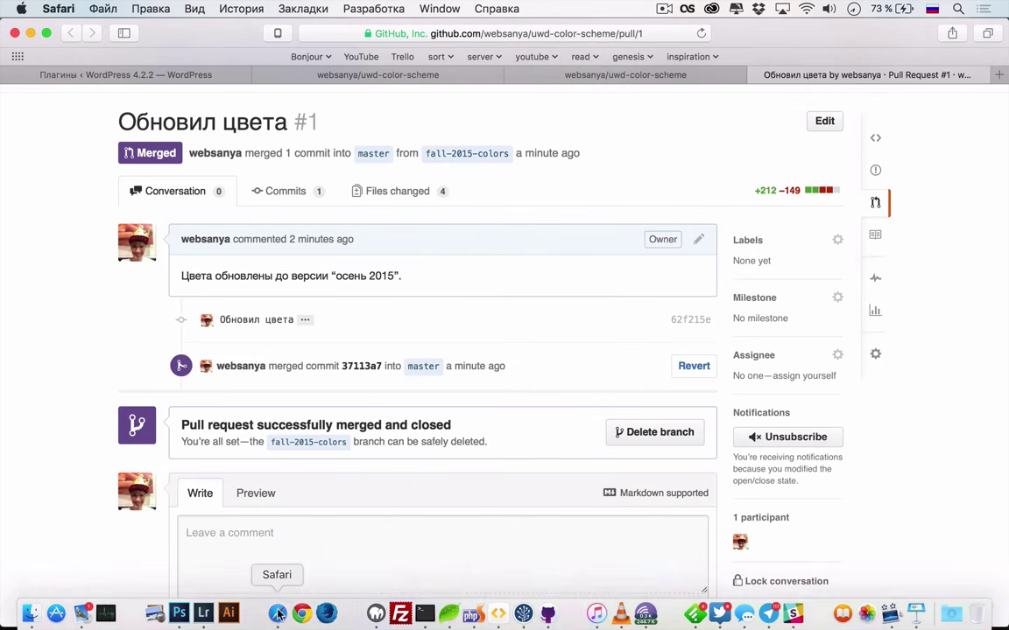
{"action": "left_click", "coordinate": [652, 432]}
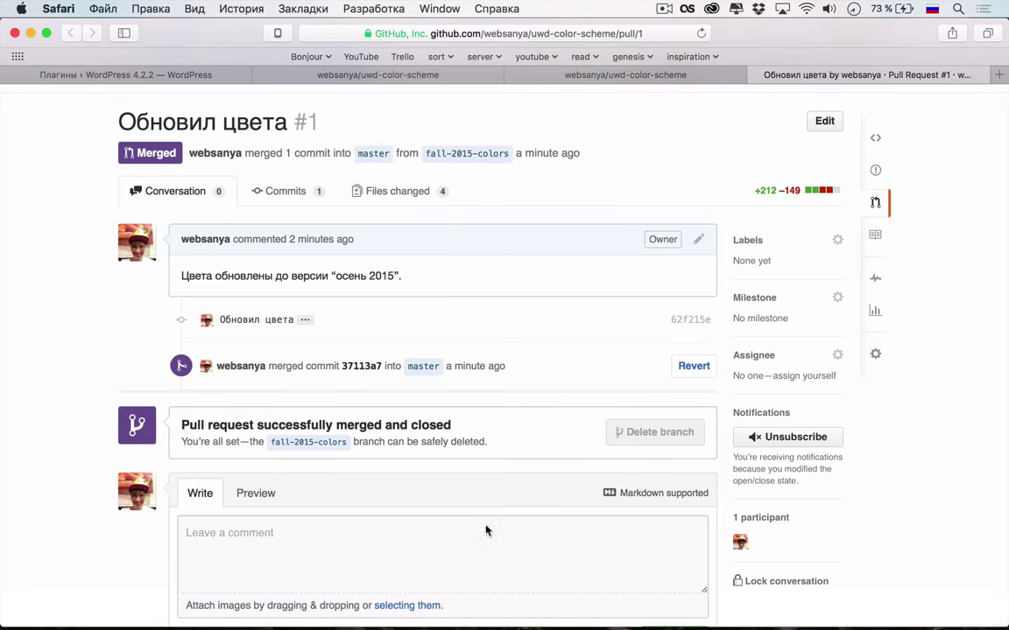
{"action": "mouse_move", "coordinate": [415, 627]}
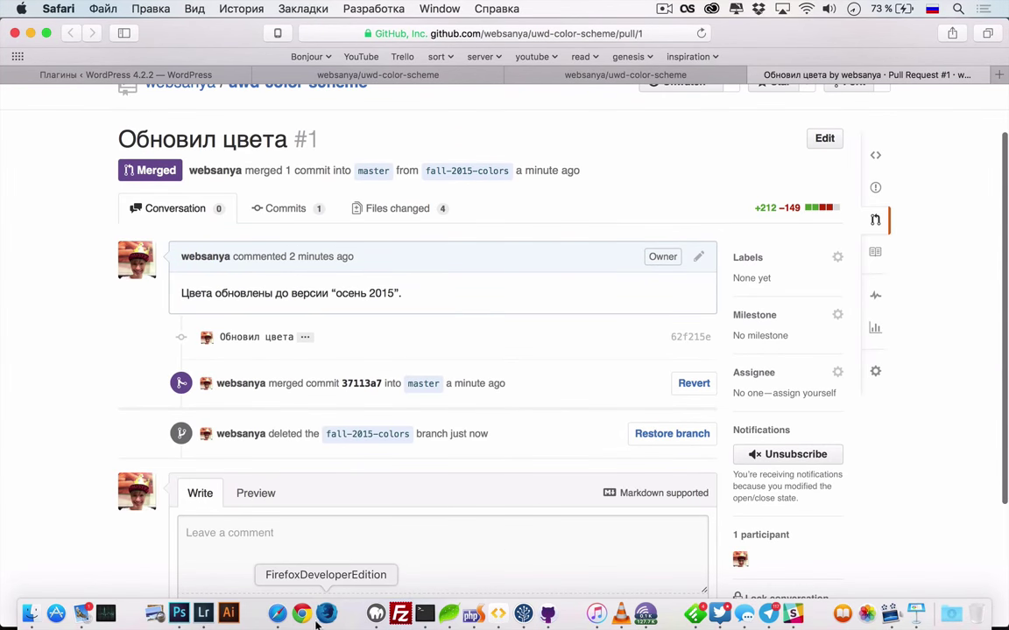
{"action": "left_click", "coordinate": [547, 614]}
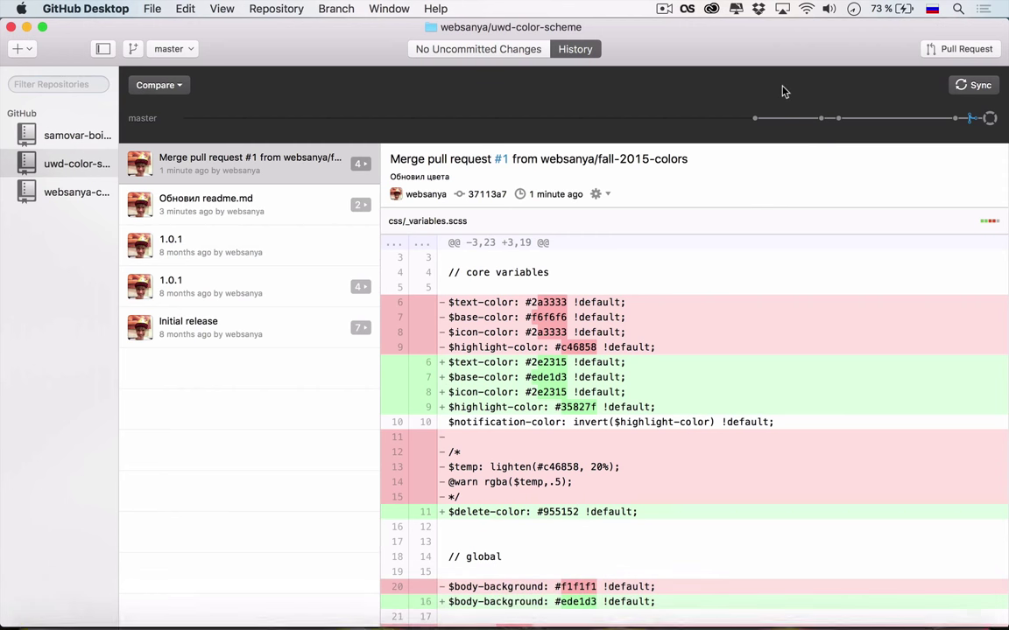
{"action": "left_click", "coordinate": [973, 85]}
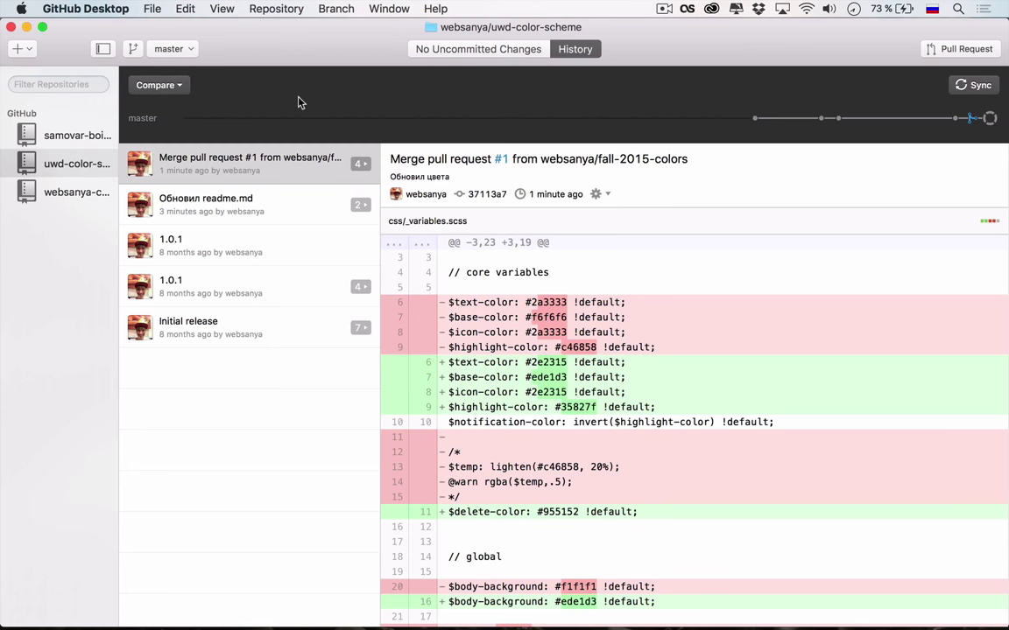
- Switch to the local fall-2015-colors branch and examine its latest merge commit
{"action": "left_click", "coordinate": [179, 48]}
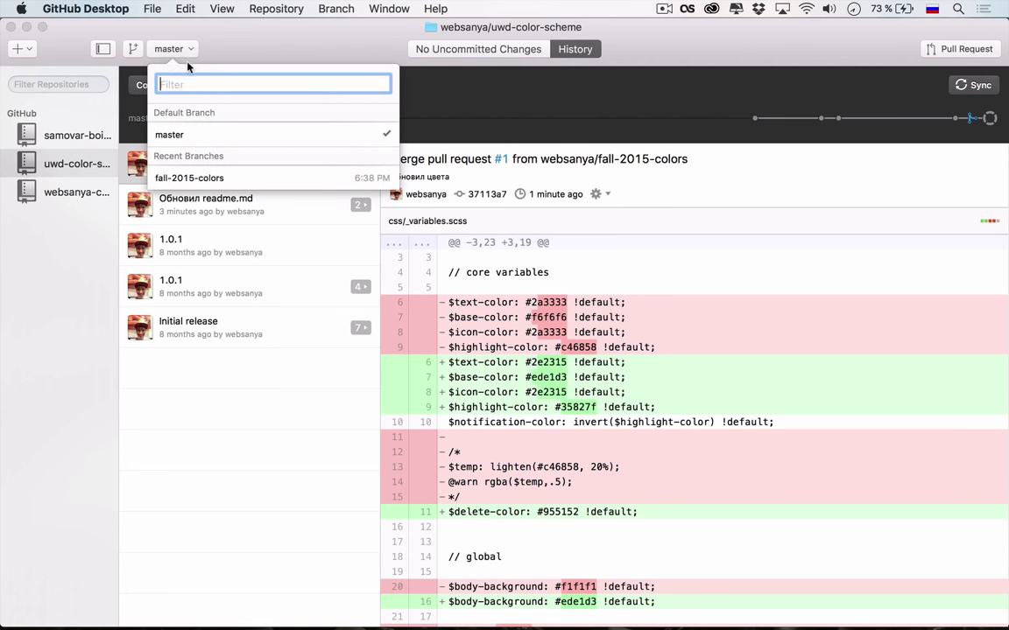
{"action": "left_click", "coordinate": [230, 178]}
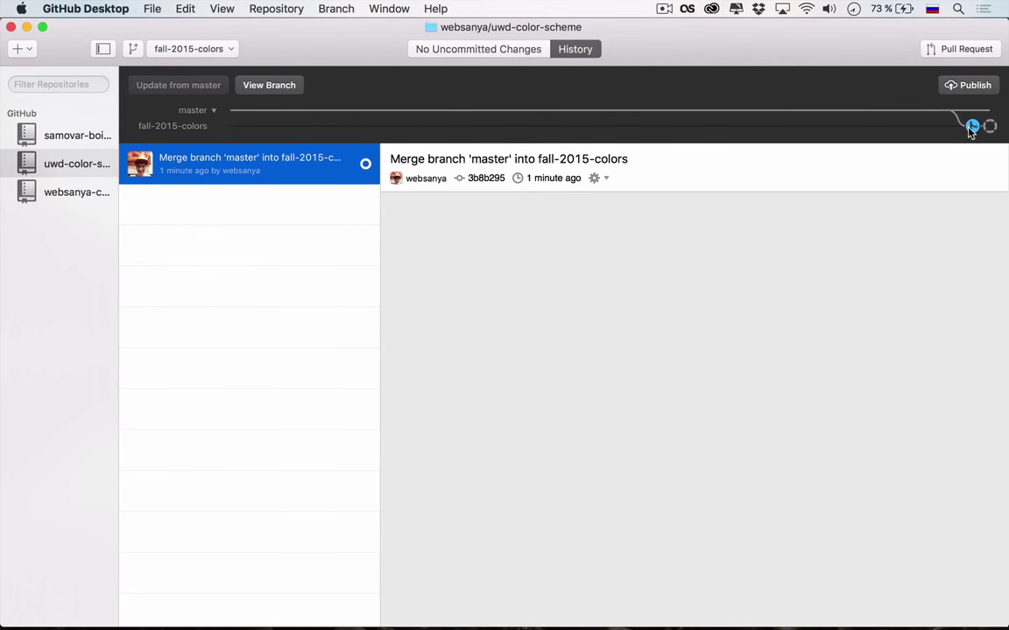
{"action": "mouse_move", "coordinate": [974, 129]}
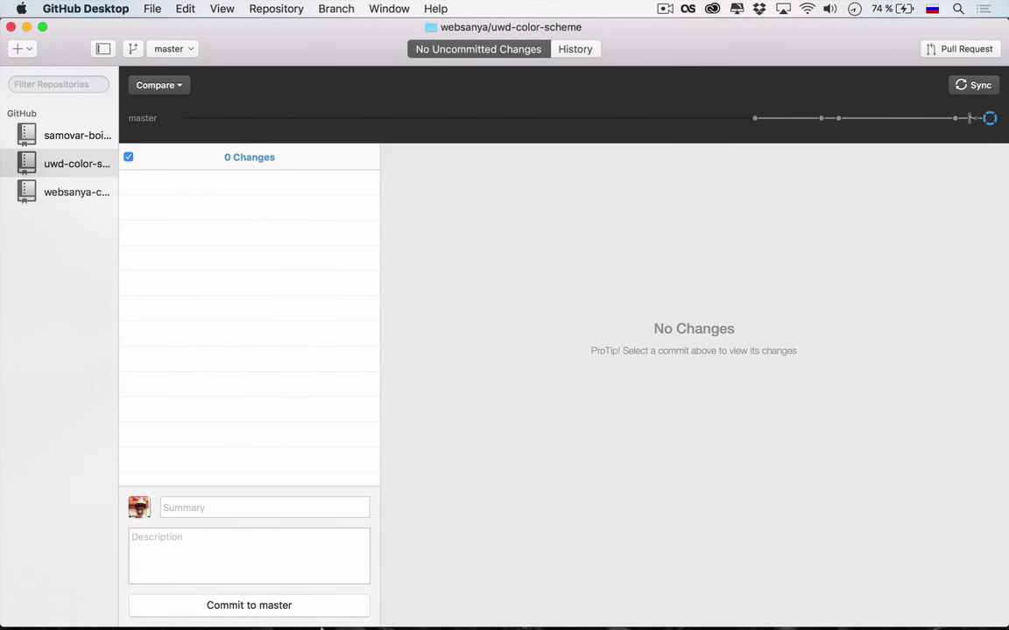
- Open uwebdesign.ru/wp-admin in a new Safari tab and log in with the saved credentials, with the remember-me option enabled
{"action": "mouse_move", "coordinate": [327, 620]}
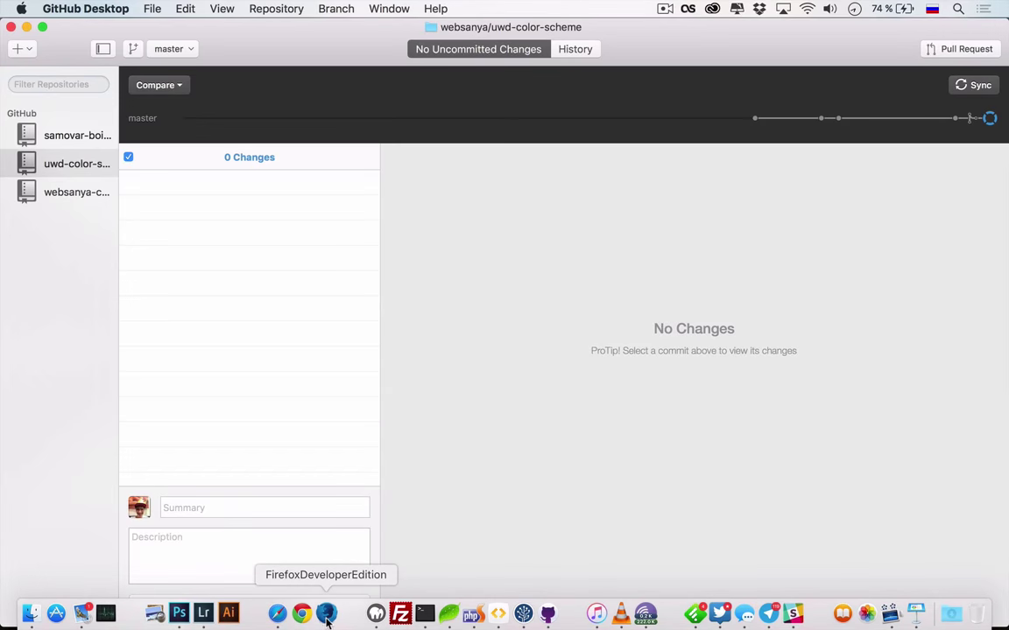
{"action": "left_click", "coordinate": [276, 614]}
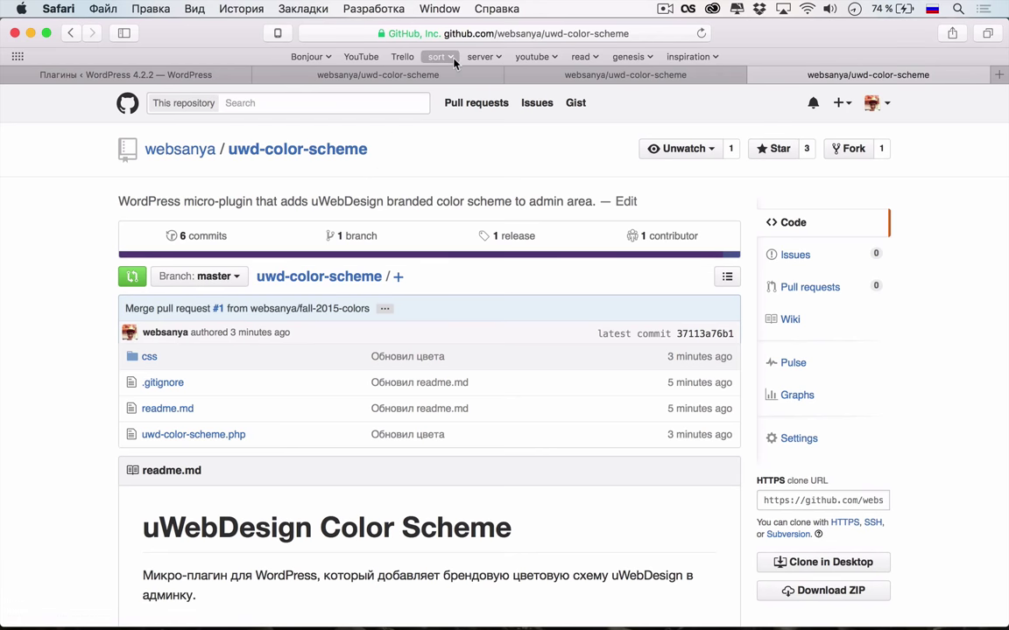
{"action": "key", "text": "super+t"}
{"action": "type", "text": "u"}
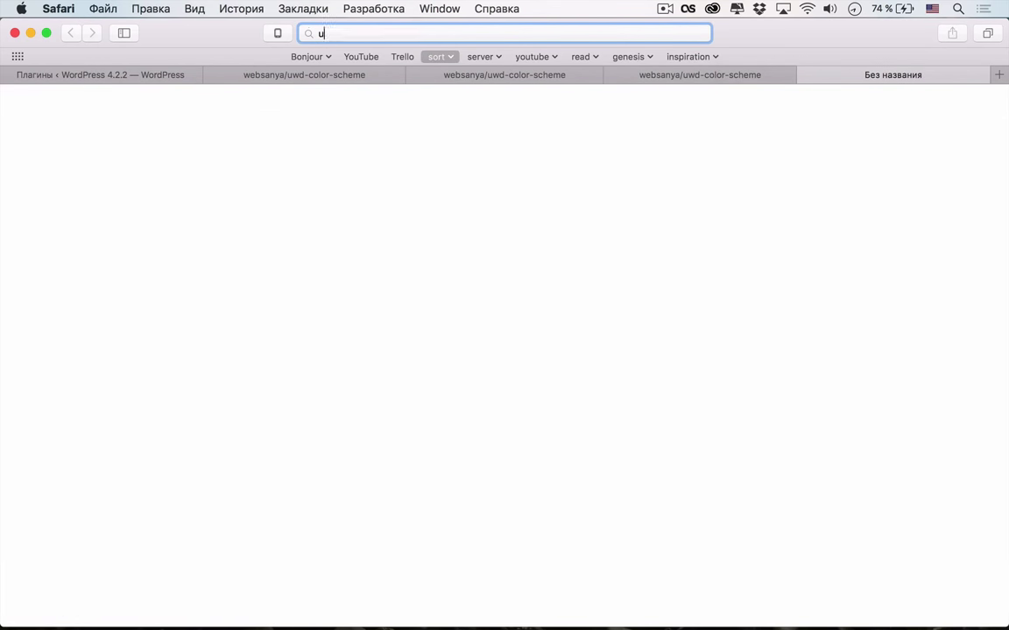
{"action": "type", "text": "webdesign.ru/wp-admin"}
{"action": "key", "text": "Return"}
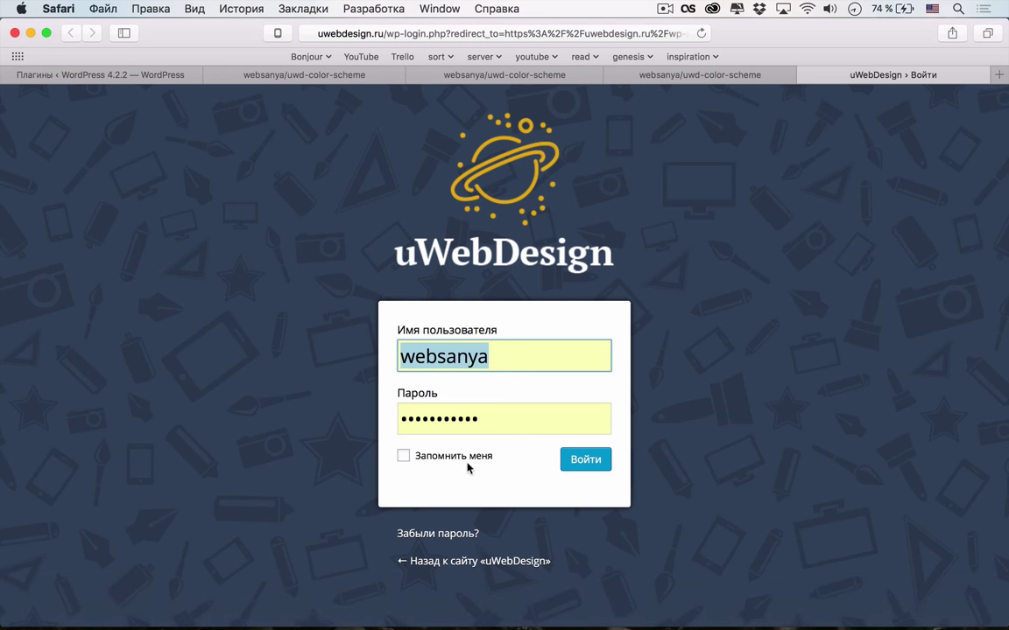
{"action": "left_click", "coordinate": [450, 459]}
{"action": "left_click", "coordinate": [597, 464]}
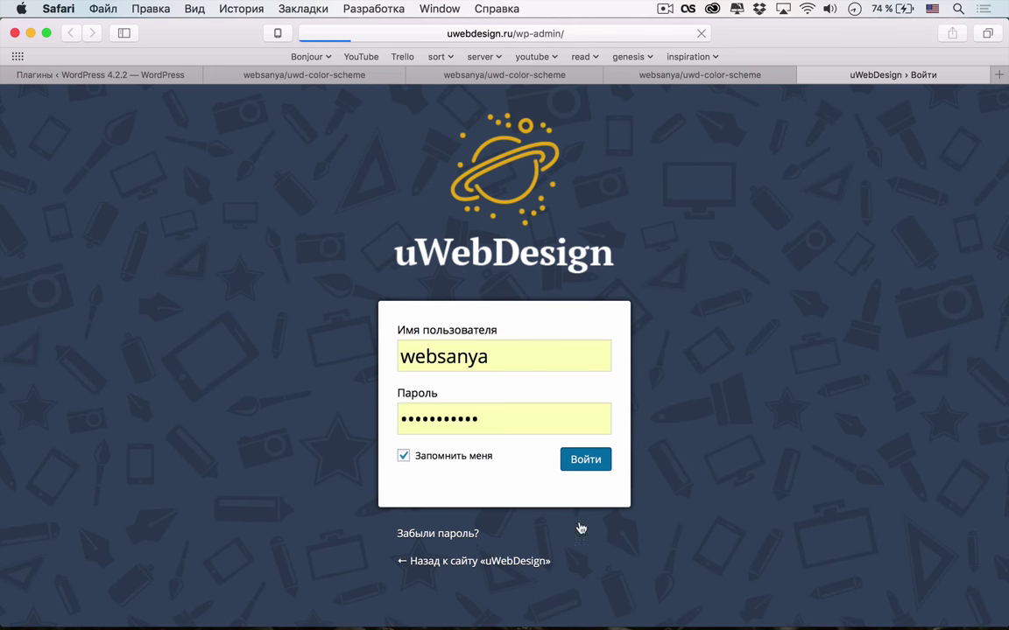
- Switch to PhpStorm and examine the GitHub Plugin URI and GitHub Branch lines in the uwd-color-scheme.php header
{"action": "mouse_move", "coordinate": [590, 620]}
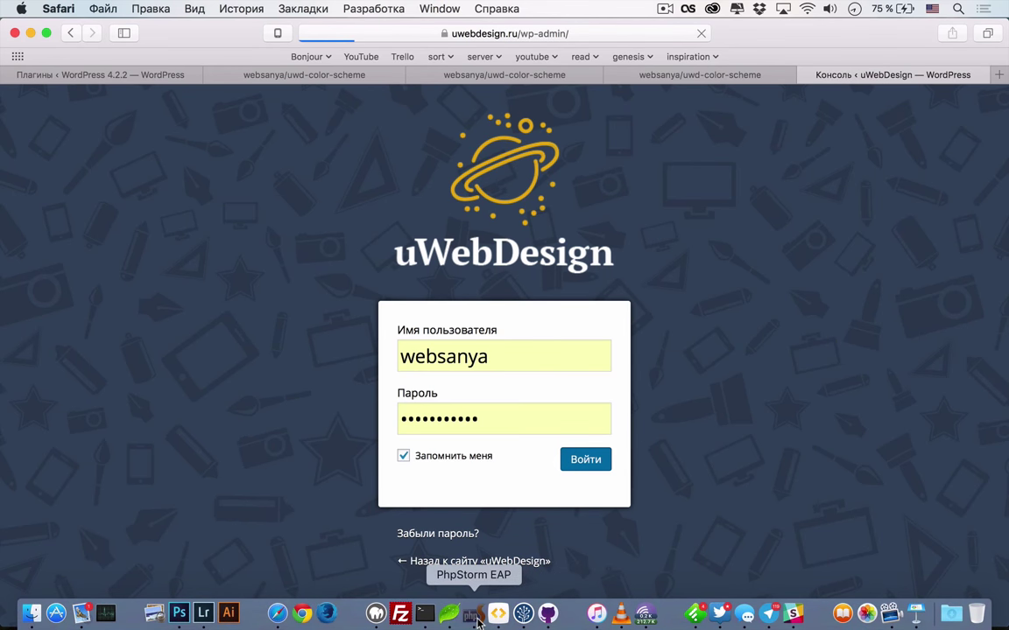
{"action": "left_click", "coordinate": [477, 620]}
{"action": "left_click_drag", "start_coordinate": [464, 244], "coordinate": [309, 215]}
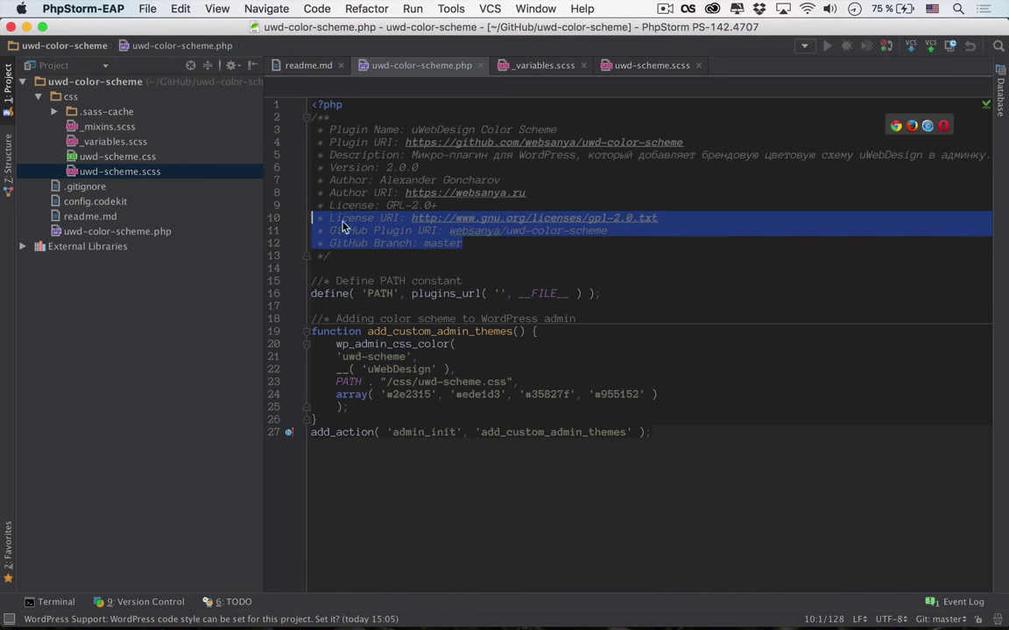
{"action": "left_click", "coordinate": [482, 243]}
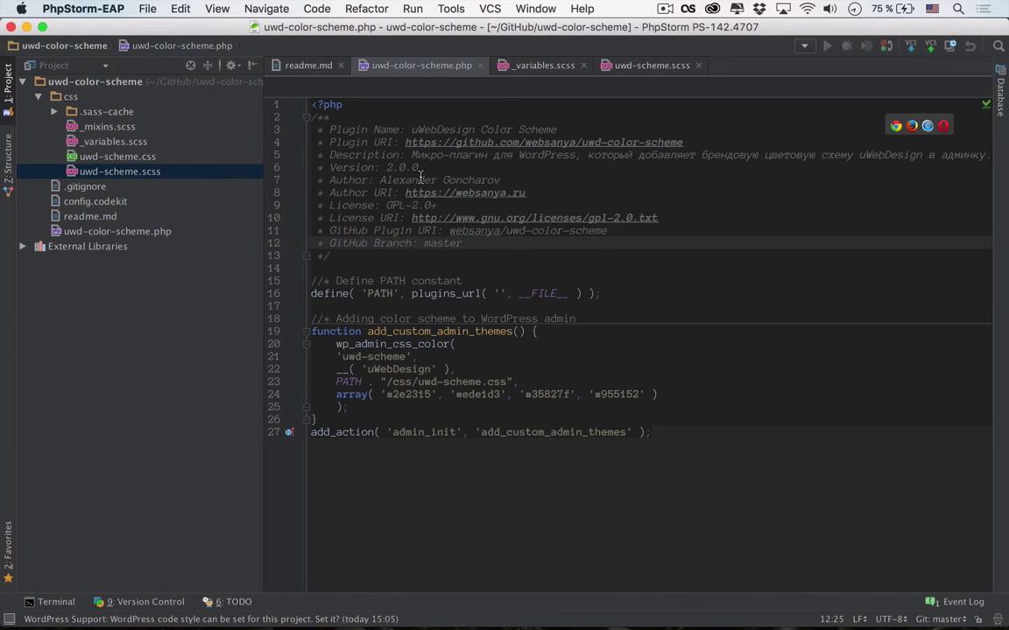
{"action": "left_click", "coordinate": [27, 27]}
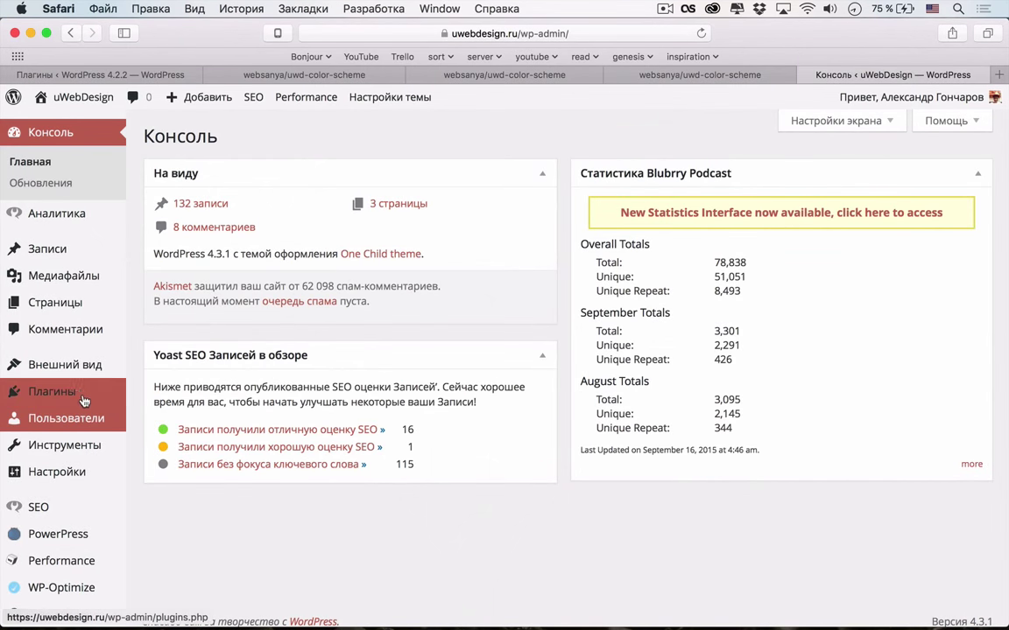
- Open the site's installed plugins list in Safari and locate the uWebDesign Color Scheme plugin
{"action": "left_click", "coordinate": [84, 394]}
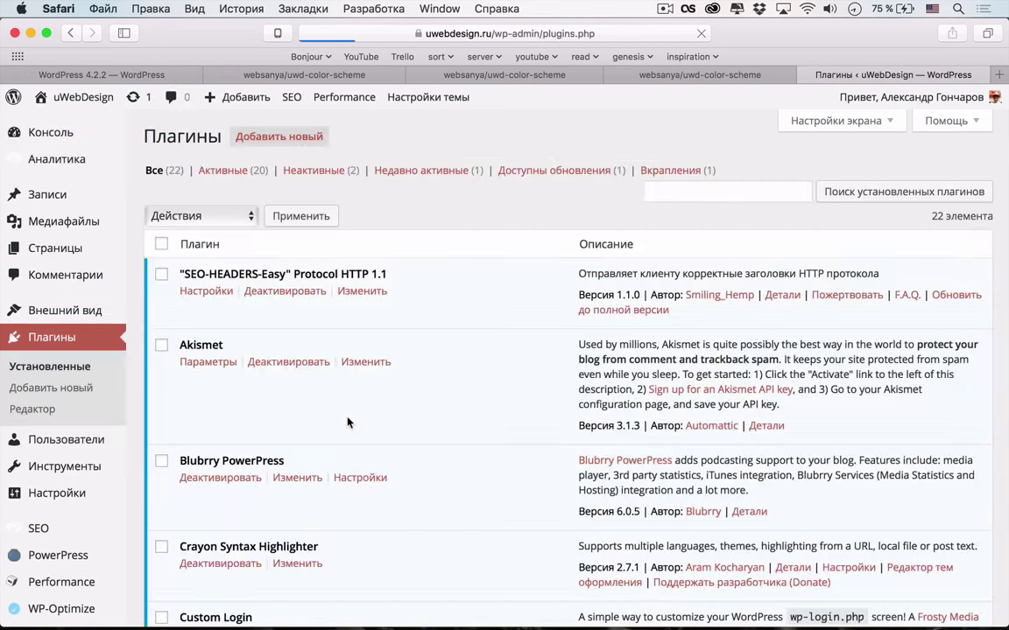
{"action": "scroll", "coordinate": [347, 423], "scroll_direction": "down", "scroll_amount": 15}
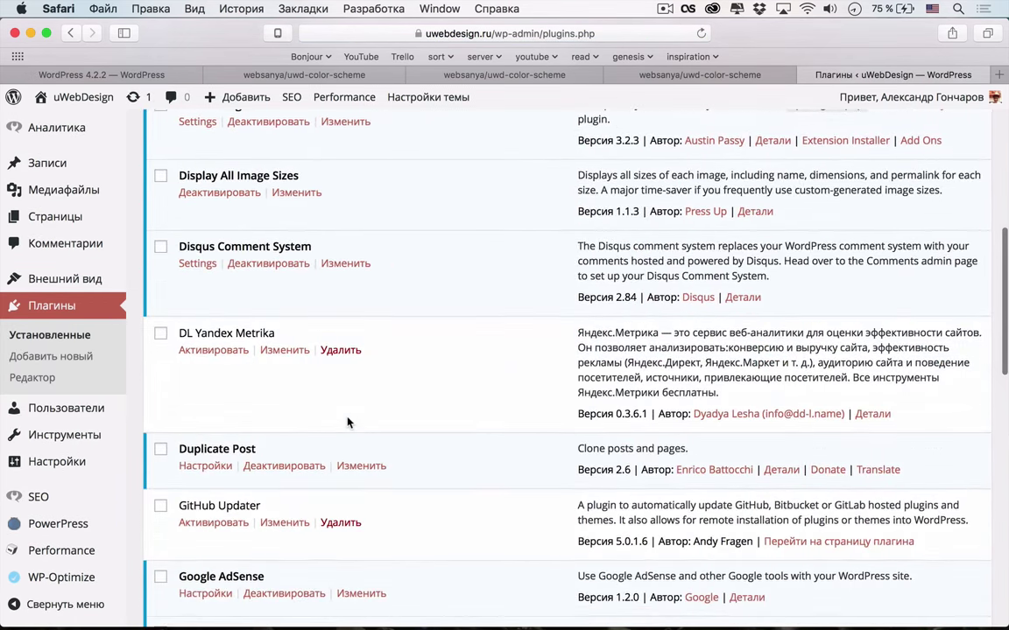
{"action": "scroll", "coordinate": [347, 423], "scroll_direction": "down", "scroll_amount": 10}
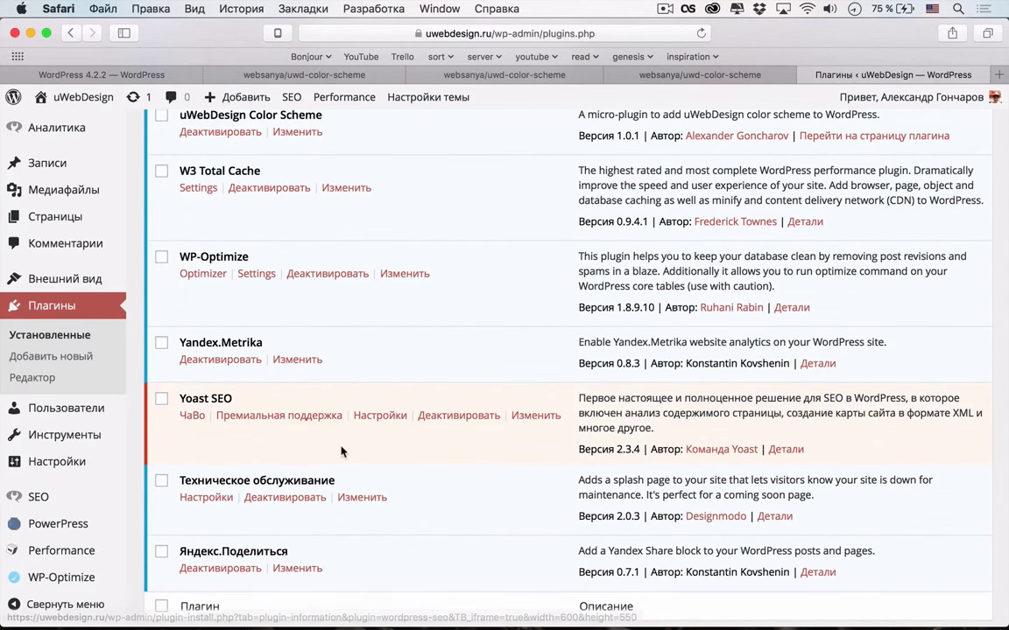
{"action": "scroll", "coordinate": [341, 452], "scroll_direction": "down", "scroll_amount": 3}
{"action": "scroll", "coordinate": [341, 452], "scroll_direction": "up", "scroll_amount": 6}
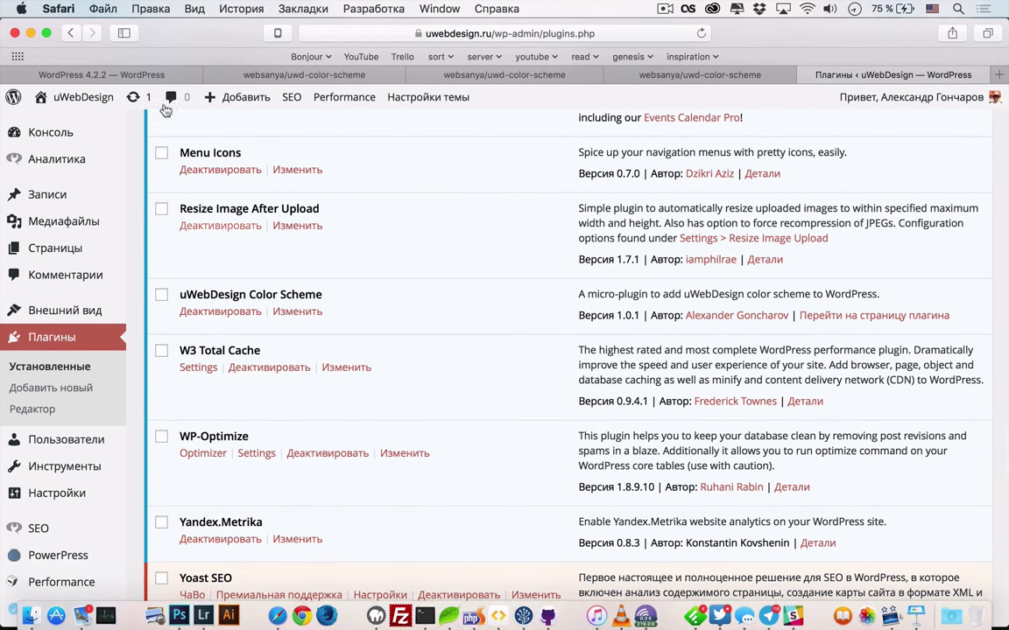
- Open the WordPress updates page, select all available plugin updates and update the plugins
{"action": "left_click", "coordinate": [134, 97]}
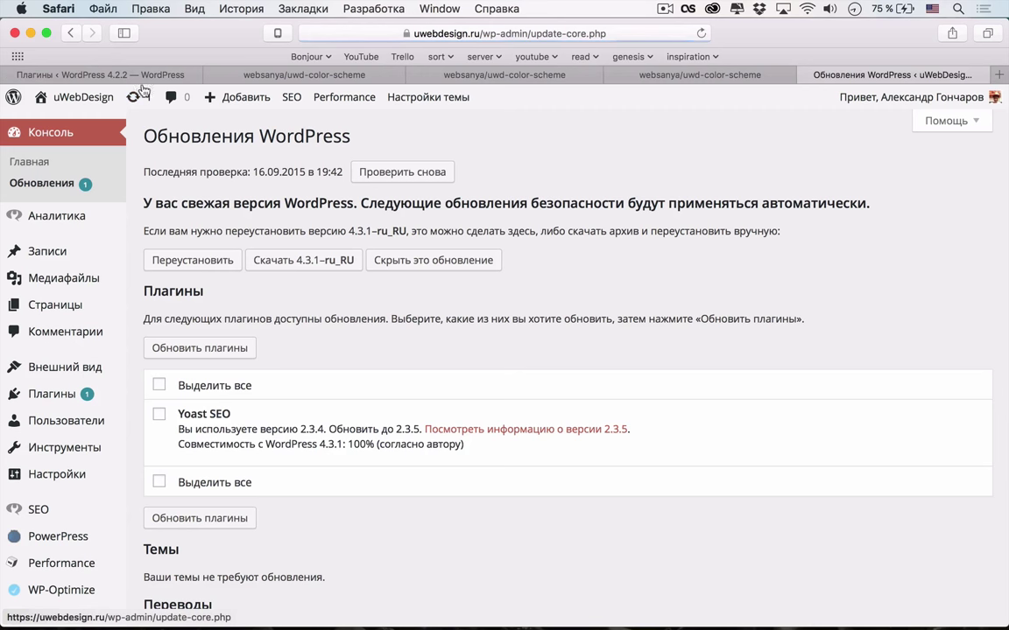
{"action": "left_click", "coordinate": [159, 385]}
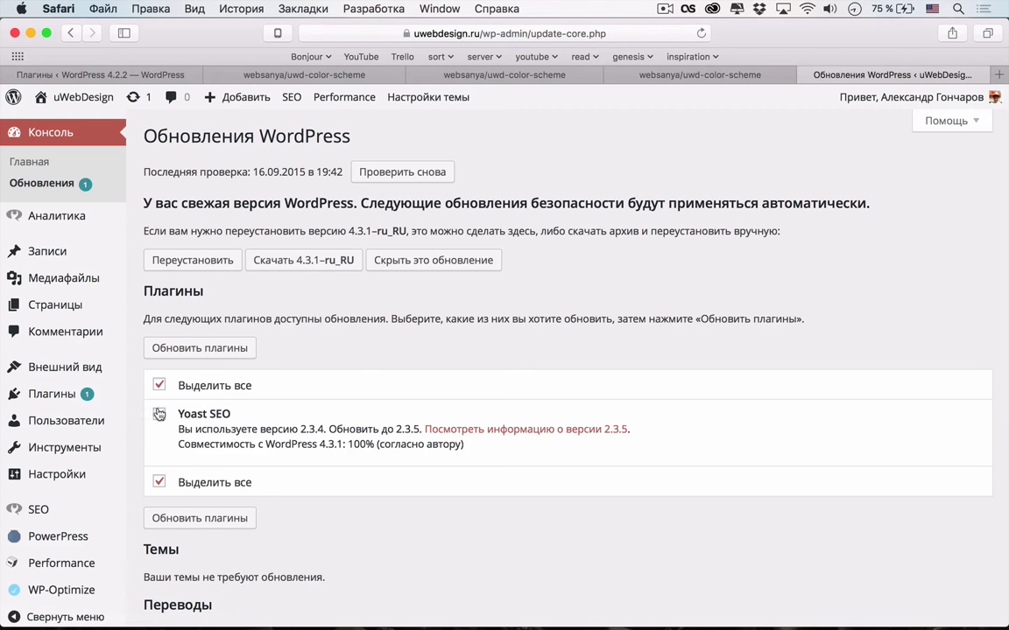
{"action": "left_click", "coordinate": [208, 348]}
- Switch to GitHub Desktop and clone awesome-geek-podcasts into the GitHub folder, replacing the existing copy
{"action": "left_click", "coordinate": [547, 613]}
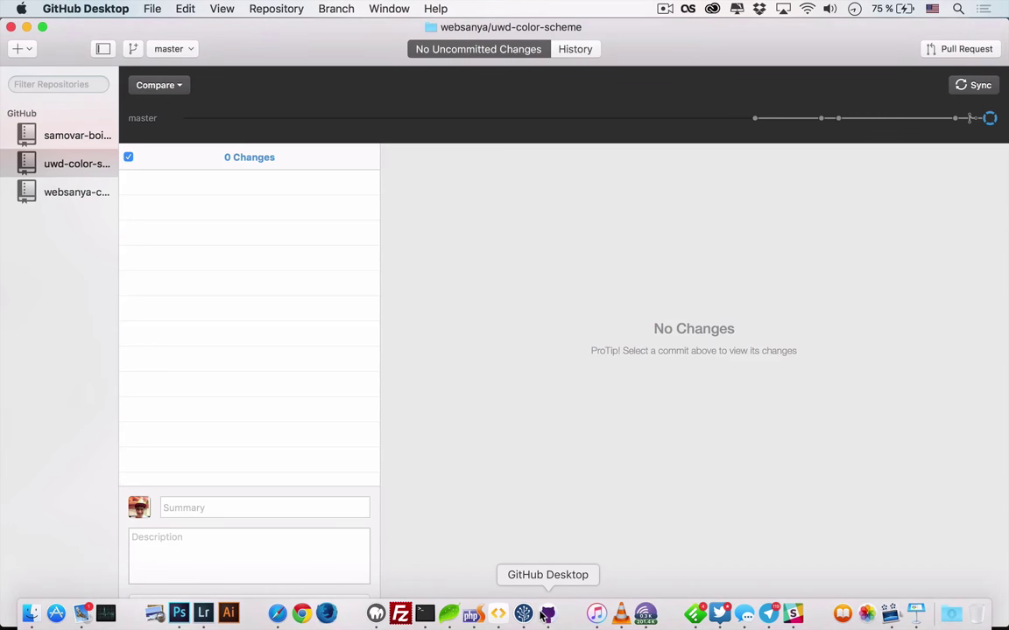
{"action": "left_click", "coordinate": [17, 48]}
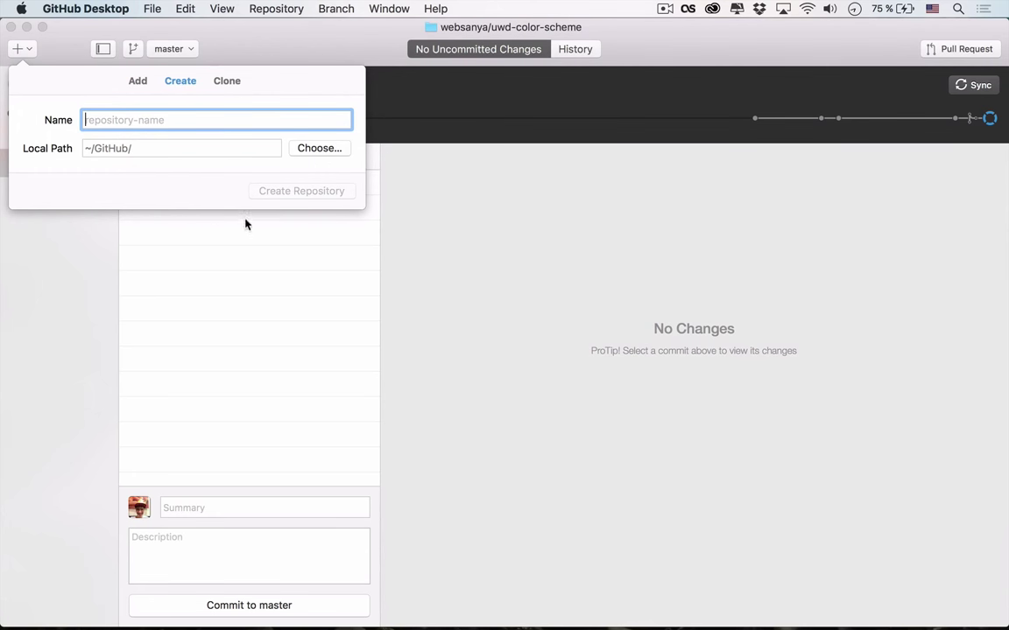
{"action": "left_click", "coordinate": [136, 81]}
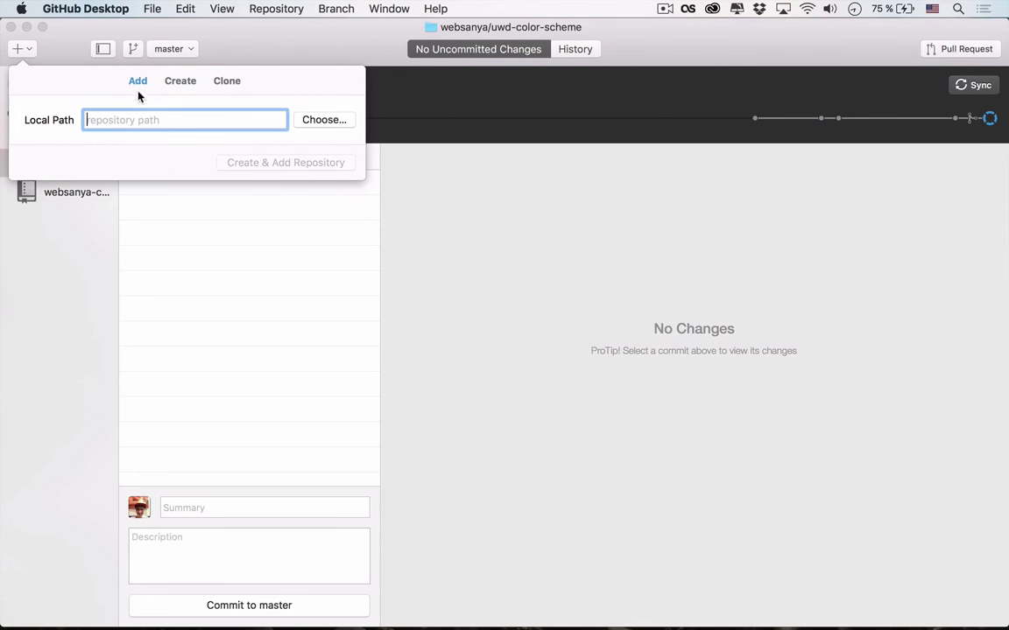
{"action": "left_click", "coordinate": [233, 85]}
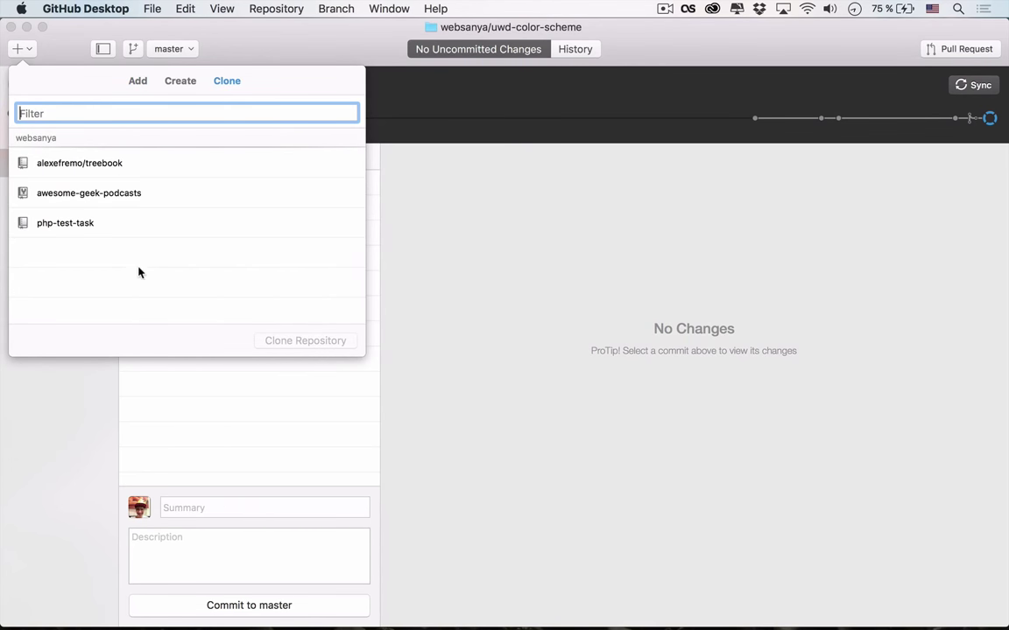
{"action": "left_click", "coordinate": [138, 198]}
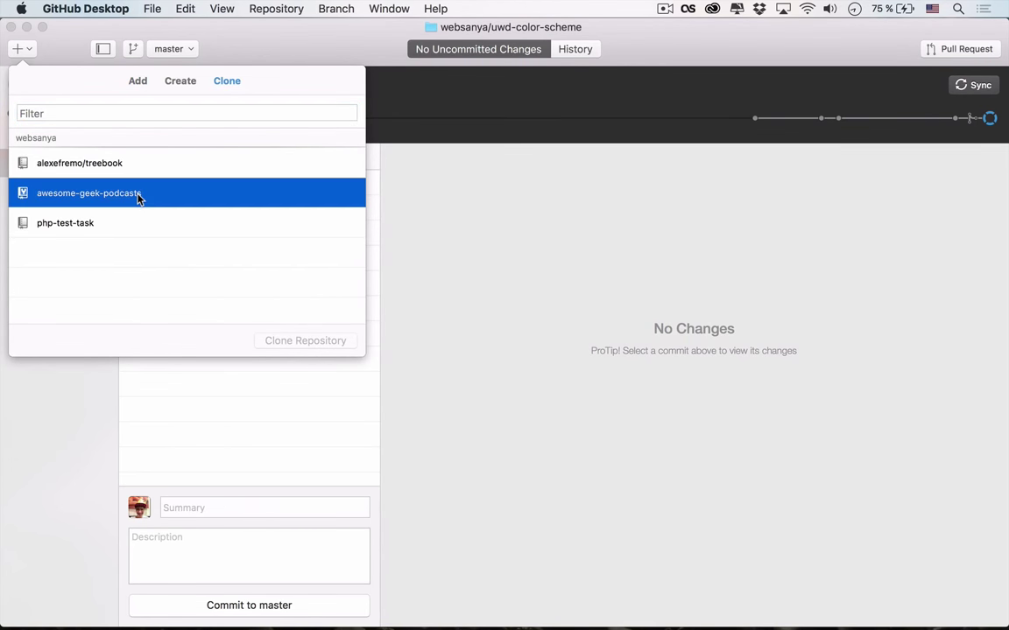
{"action": "left_click", "coordinate": [279, 342]}
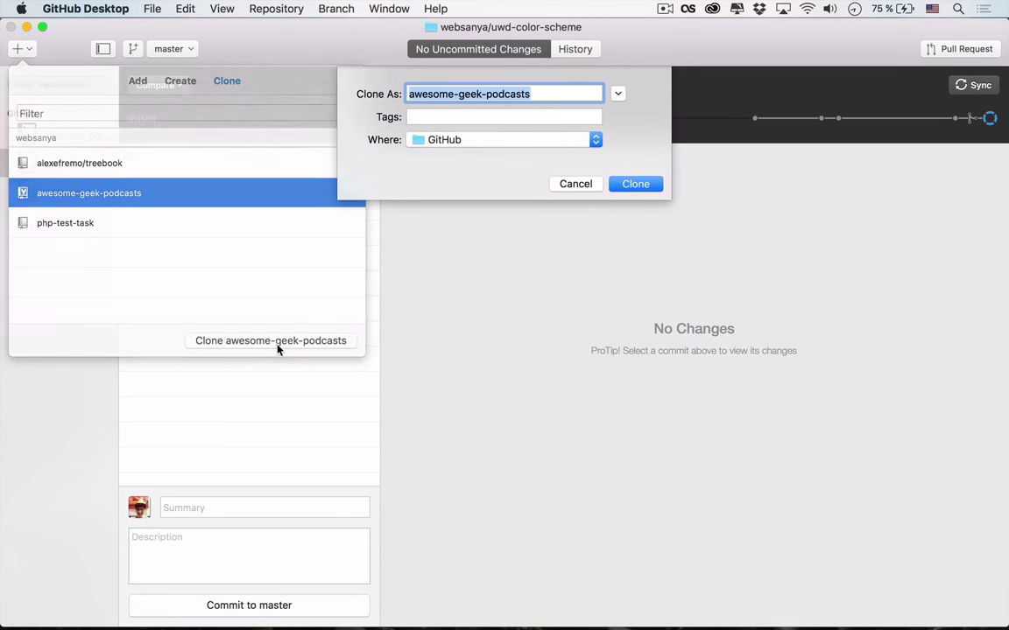
{"action": "left_click", "coordinate": [636, 184]}
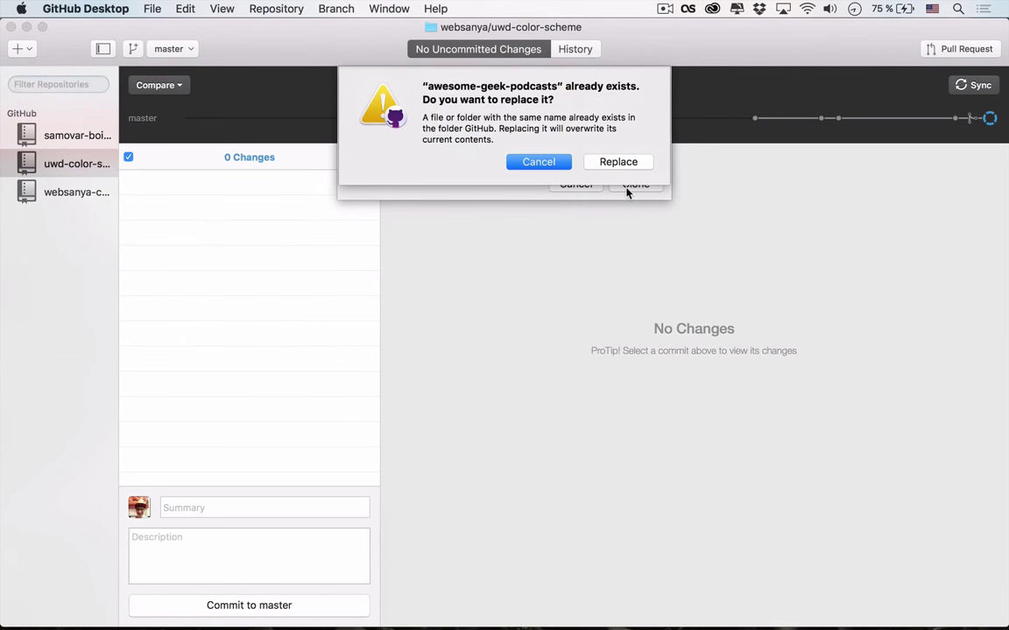
{"action": "left_click", "coordinate": [622, 166]}
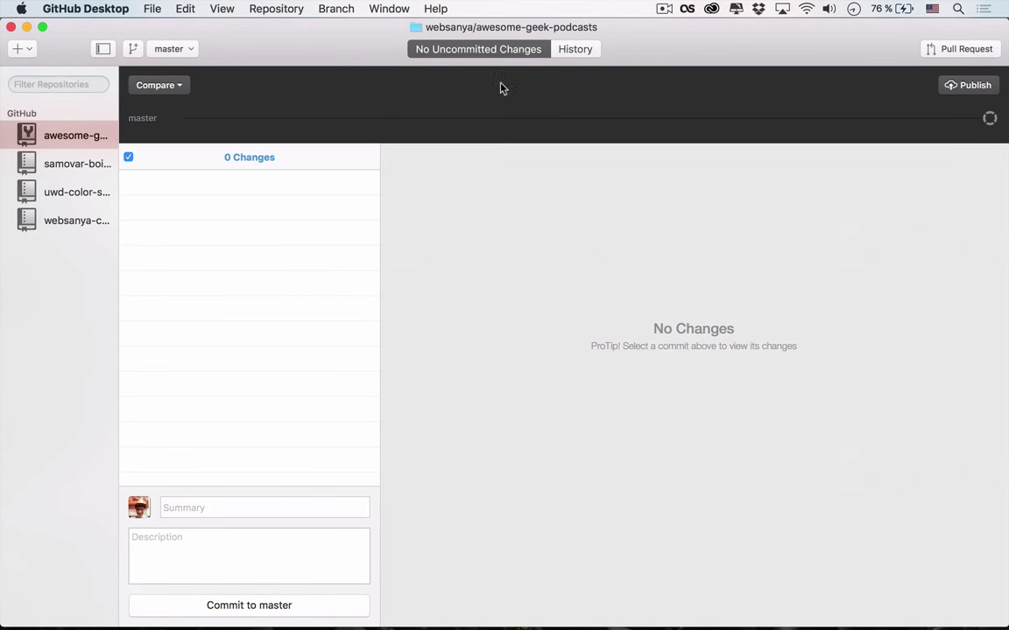
- Reveal the awesome-geek-podcasts repository in Finder and examine the podcast list in its README.md with a file preview
{"action": "left_click", "coordinate": [569, 51]}
{"action": "left_click", "coordinate": [511, 50]}
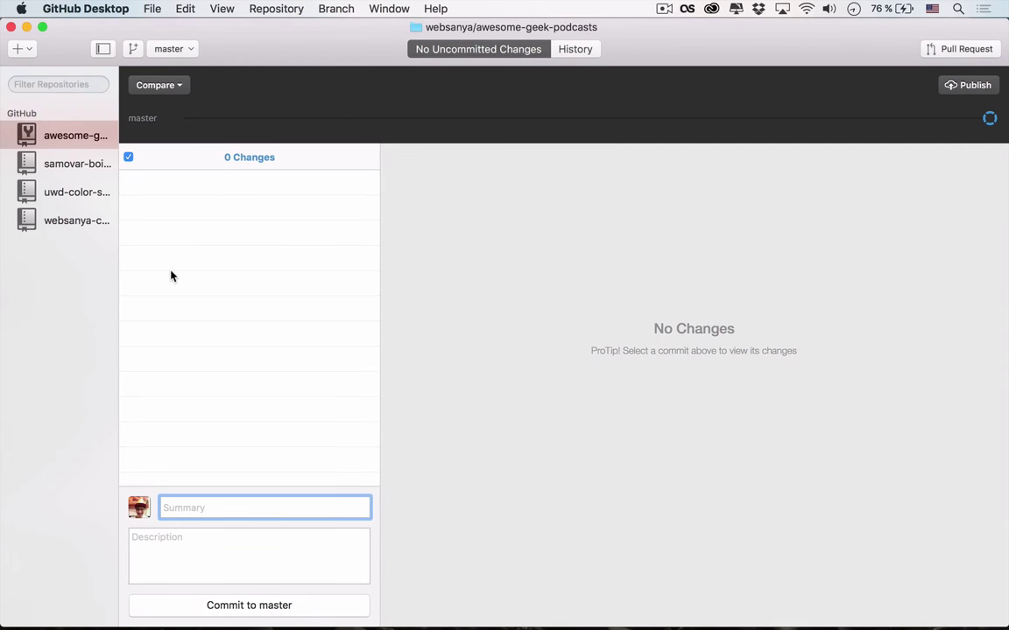
{"action": "right_click", "coordinate": [76, 140]}
{"action": "left_click", "coordinate": [109, 158]}
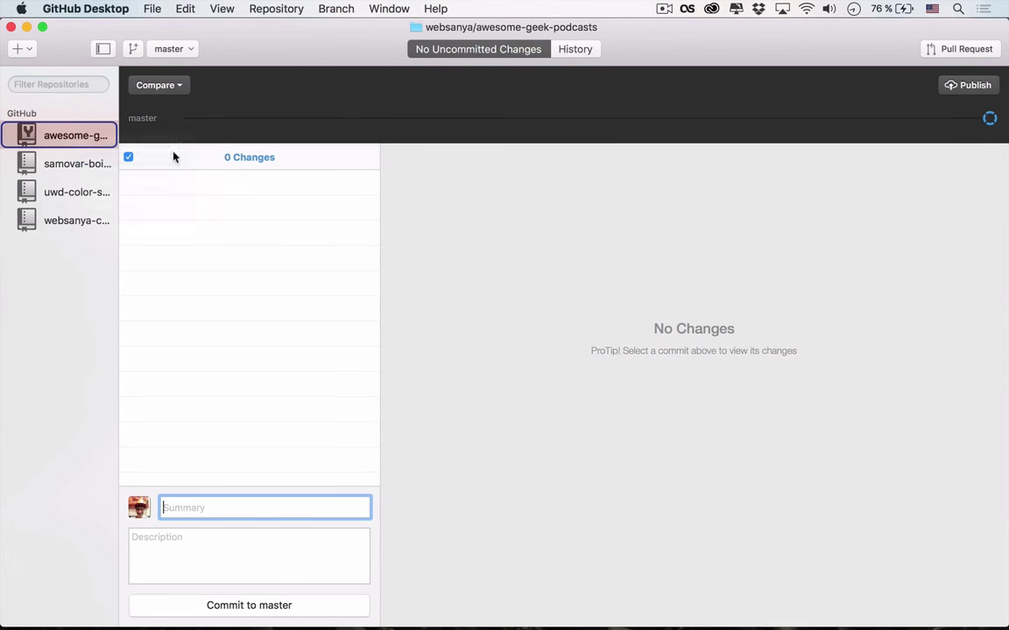
{"action": "left_click", "coordinate": [692, 165]}
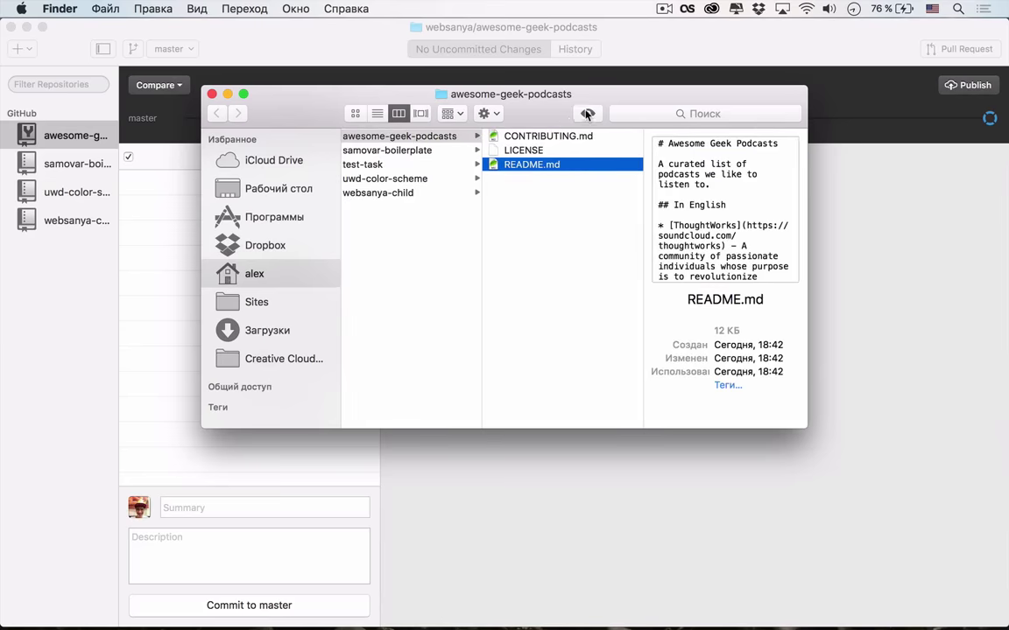
{"action": "left_click", "coordinate": [587, 113]}
{"action": "scroll", "coordinate": [531, 274], "scroll_direction": "down", "scroll_amount": 20}
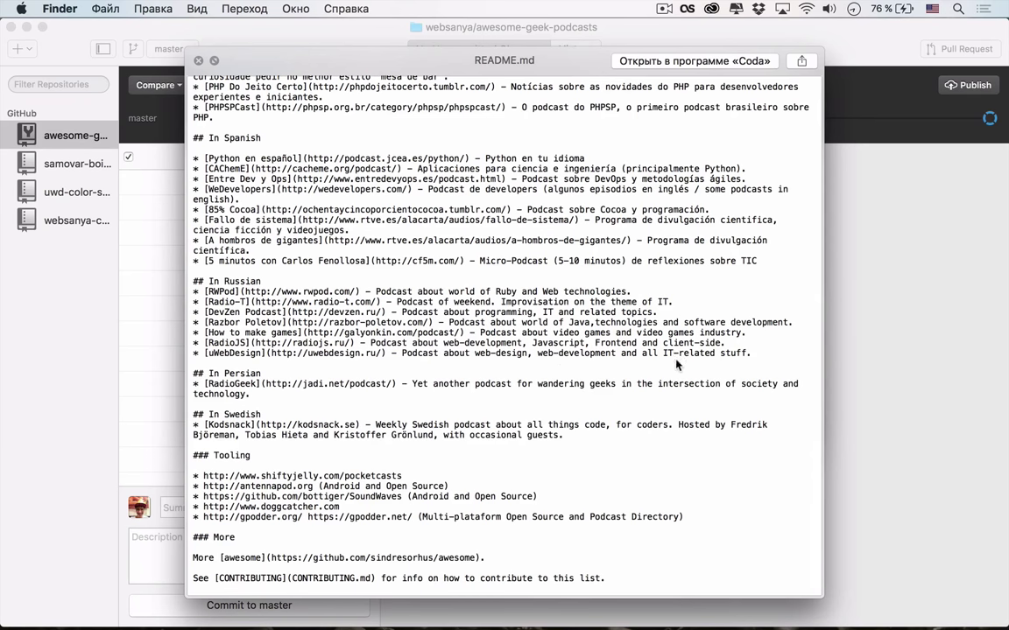
{"action": "left_click", "coordinate": [199, 61]}
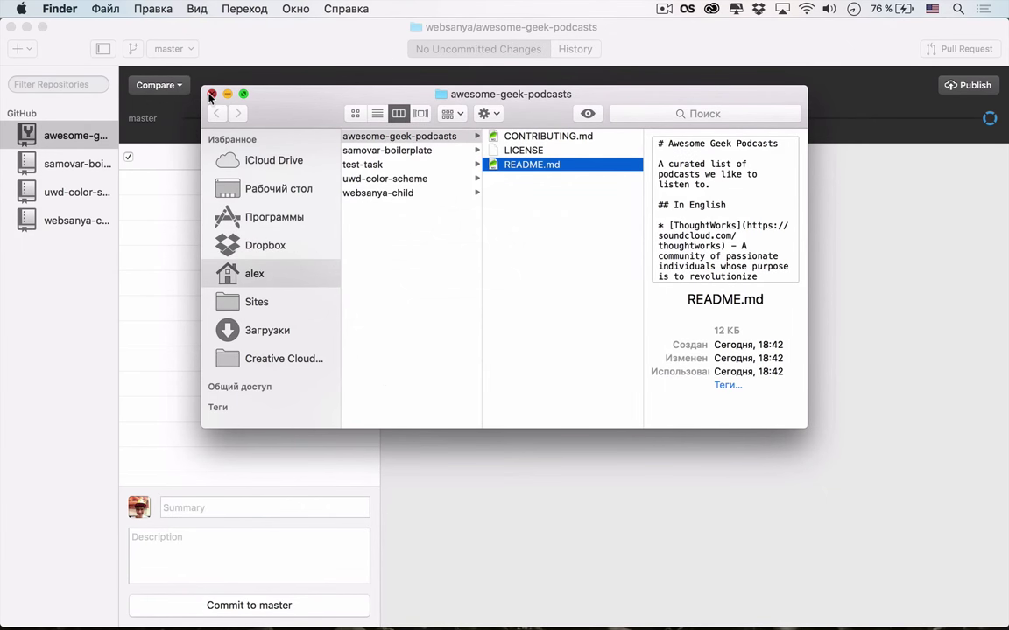
{"action": "left_click", "coordinate": [211, 94]}
- View the awesome-geek-podcasts repository on GitHub in Safari and examine its contributors graph
{"action": "right_click", "coordinate": [85, 127]}
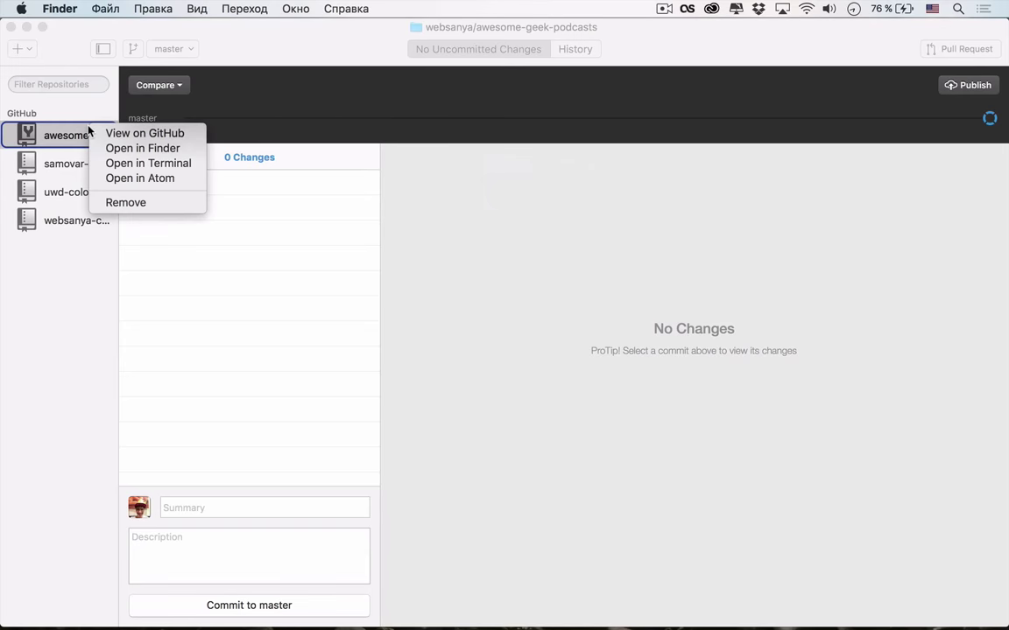
{"action": "left_click", "coordinate": [138, 133]}
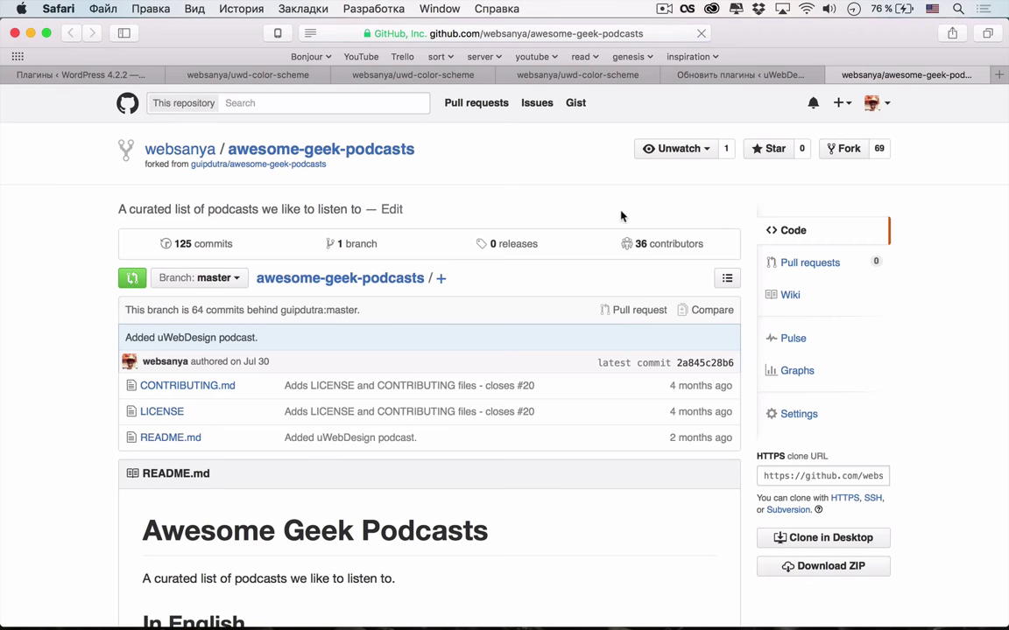
{"action": "left_click", "coordinate": [690, 249]}
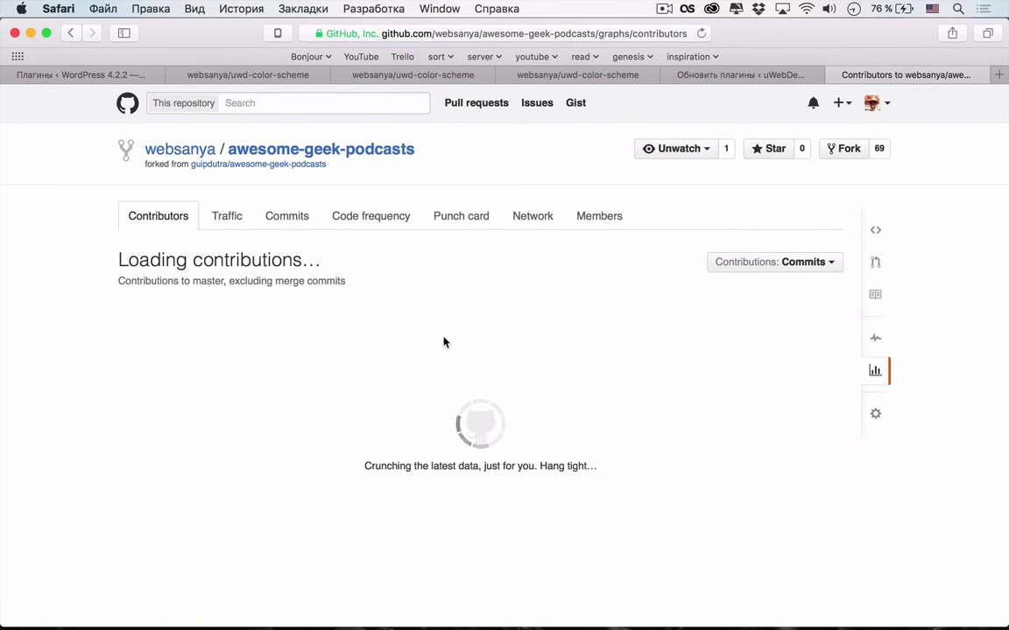
{"action": "scroll", "coordinate": [457, 426], "scroll_direction": "down", "scroll_amount": 1}
{"action": "scroll", "coordinate": [457, 427], "scroll_direction": "down", "scroll_amount": 10}
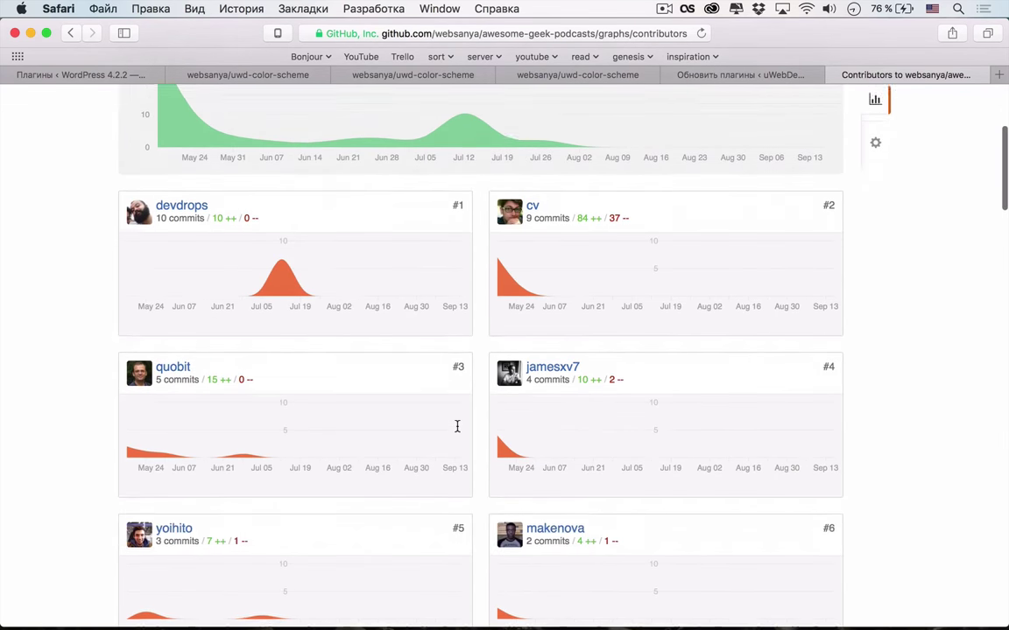
{"action": "scroll", "coordinate": [457, 432], "scroll_direction": "up", "scroll_amount": 2}
{"action": "scroll", "coordinate": [457, 432], "scroll_direction": "down", "scroll_amount": 4}
{"action": "scroll", "coordinate": [456, 430], "scroll_direction": "down", "scroll_amount": 2}
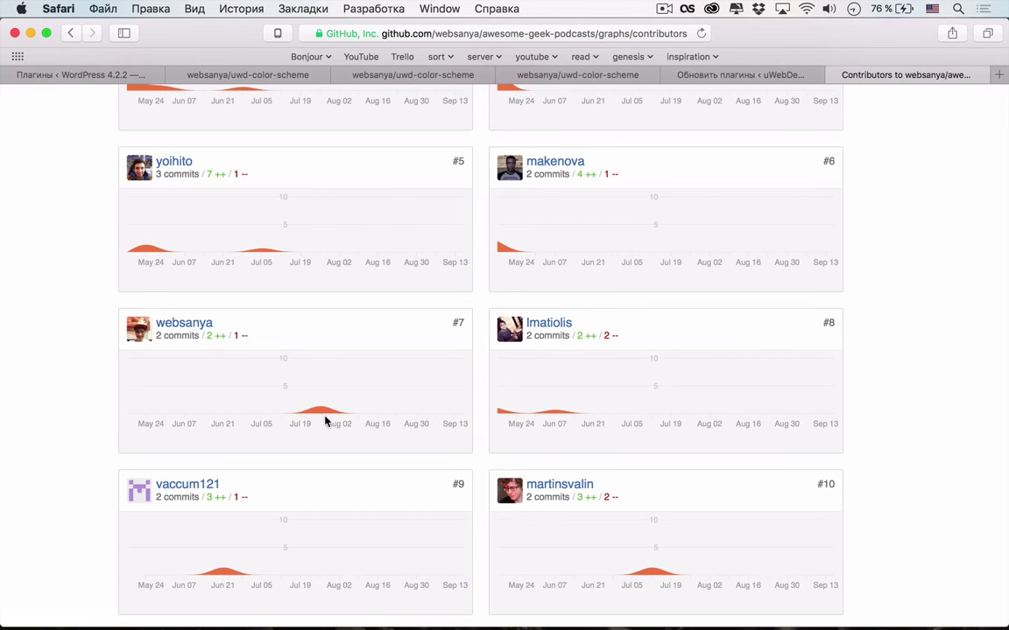
{"action": "scroll", "coordinate": [247, 167], "scroll_direction": "up", "scroll_amount": 4}
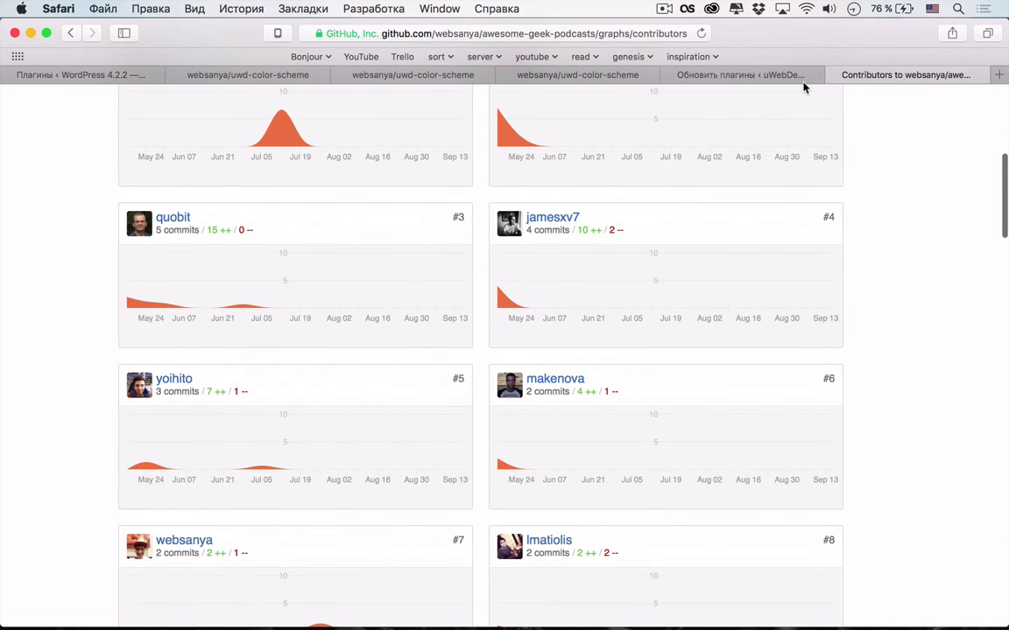
- Switch to GitHub Desktop and add the existing local repository from the test-task folder
{"action": "mouse_move", "coordinate": [597, 622]}
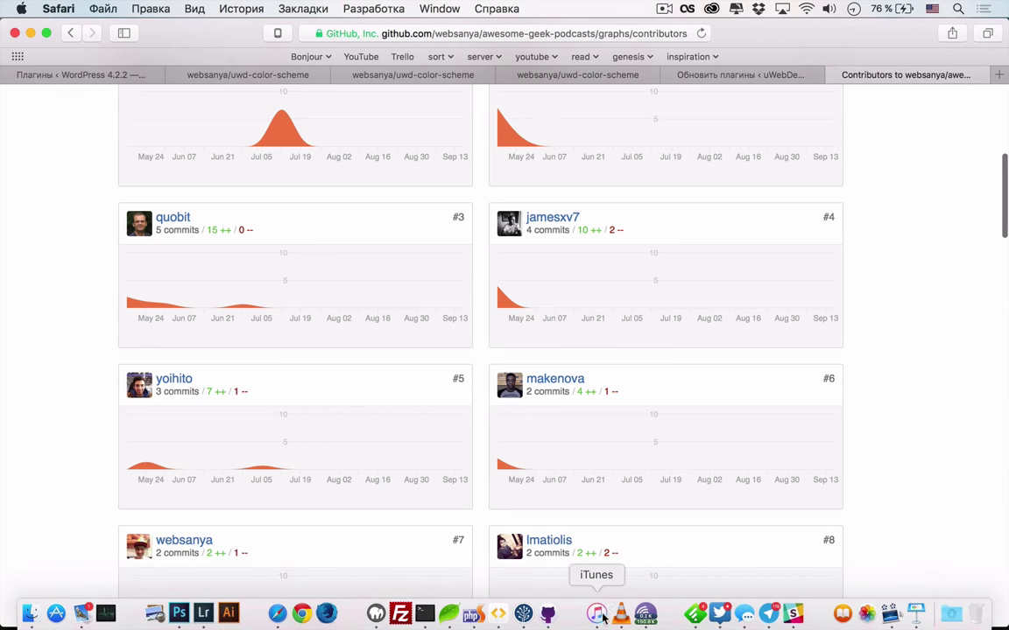
{"action": "left_click", "coordinate": [548, 613]}
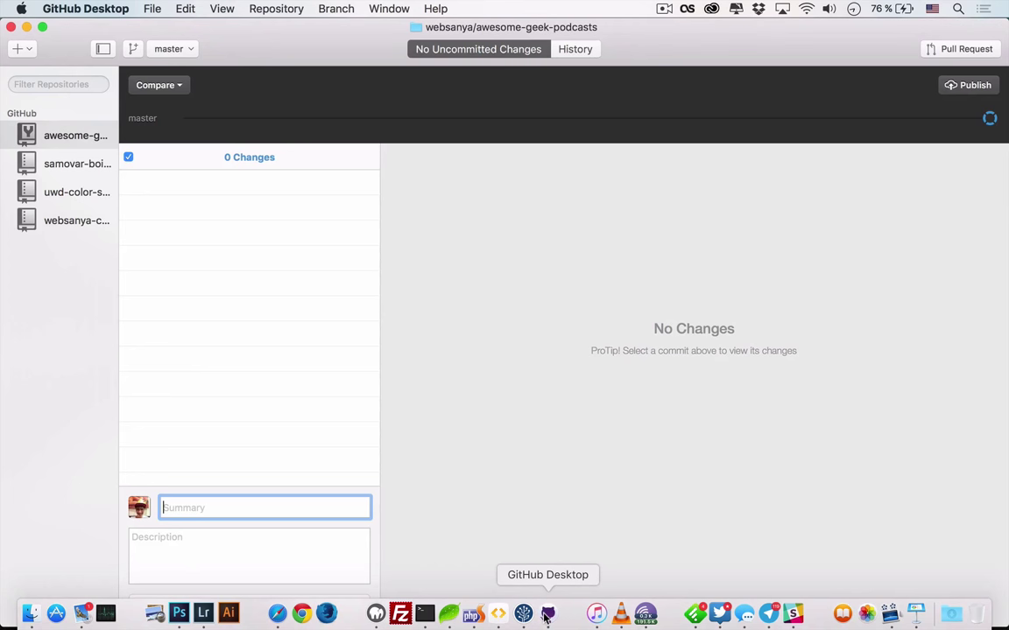
{"action": "left_click", "coordinate": [29, 54]}
{"action": "left_click", "coordinate": [132, 80]}
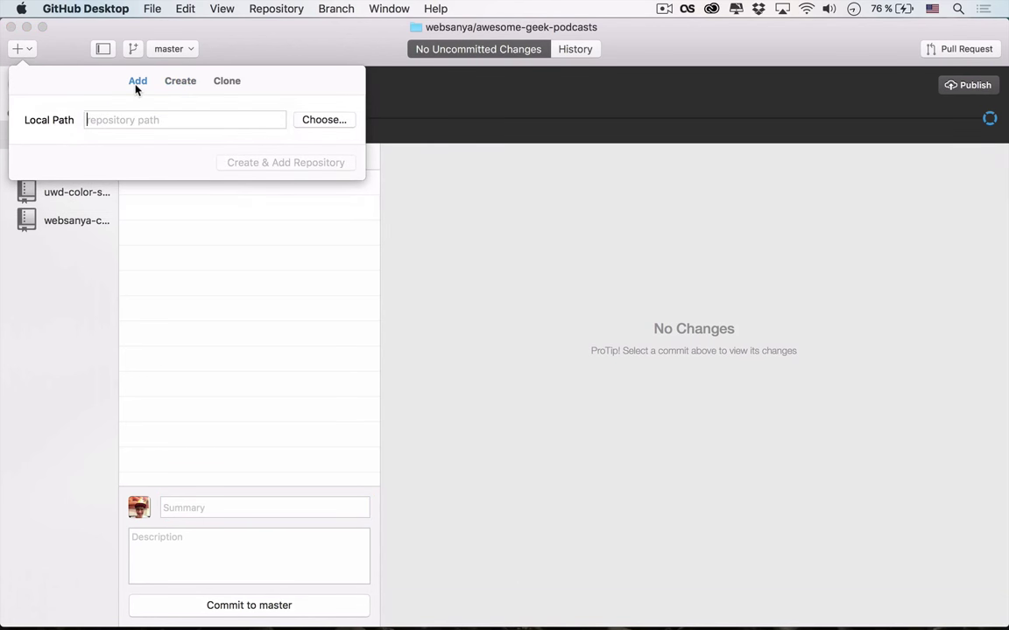
{"action": "left_click", "coordinate": [316, 122]}
{"action": "left_click", "coordinate": [438, 146]}
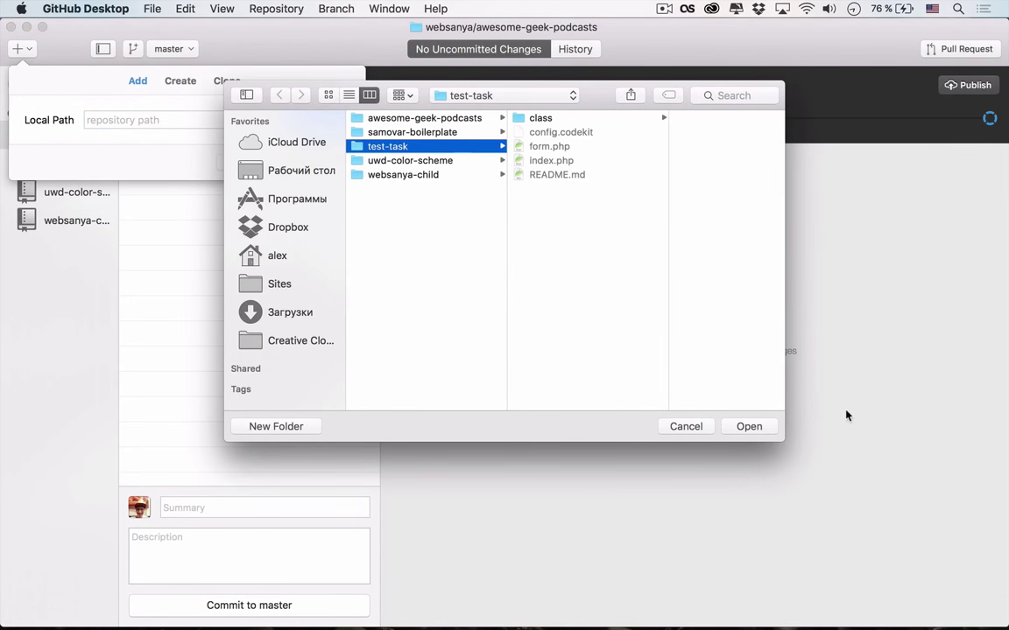
{"action": "left_click", "coordinate": [749, 427]}
{"action": "left_click", "coordinate": [316, 162]}
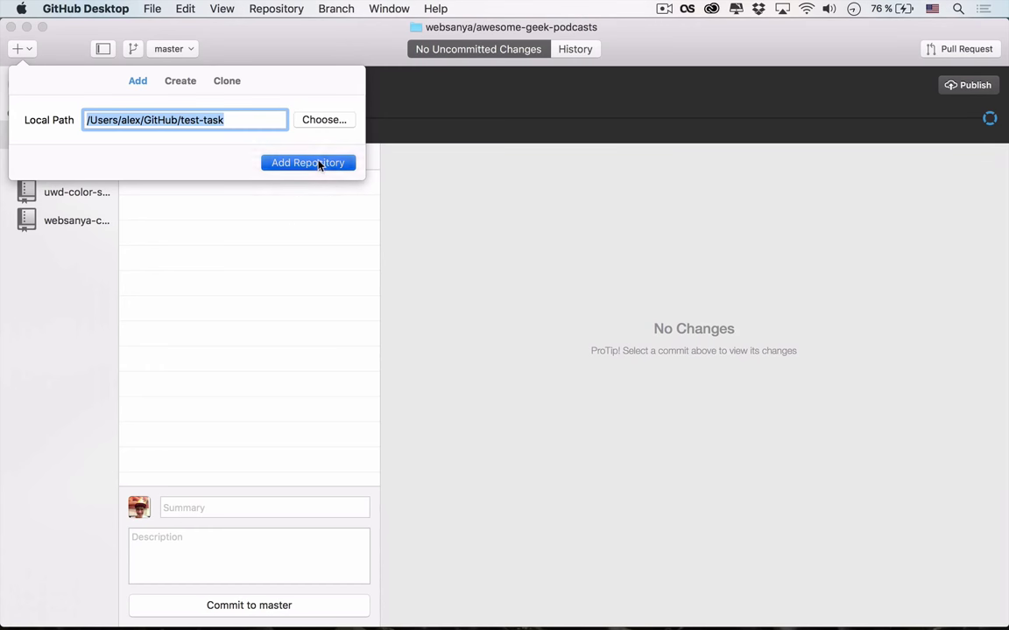
- Examine the Fixing Markdown Errors and Initial commit entries in the php-test-task repository's history
{"action": "left_click", "coordinate": [76, 164]}
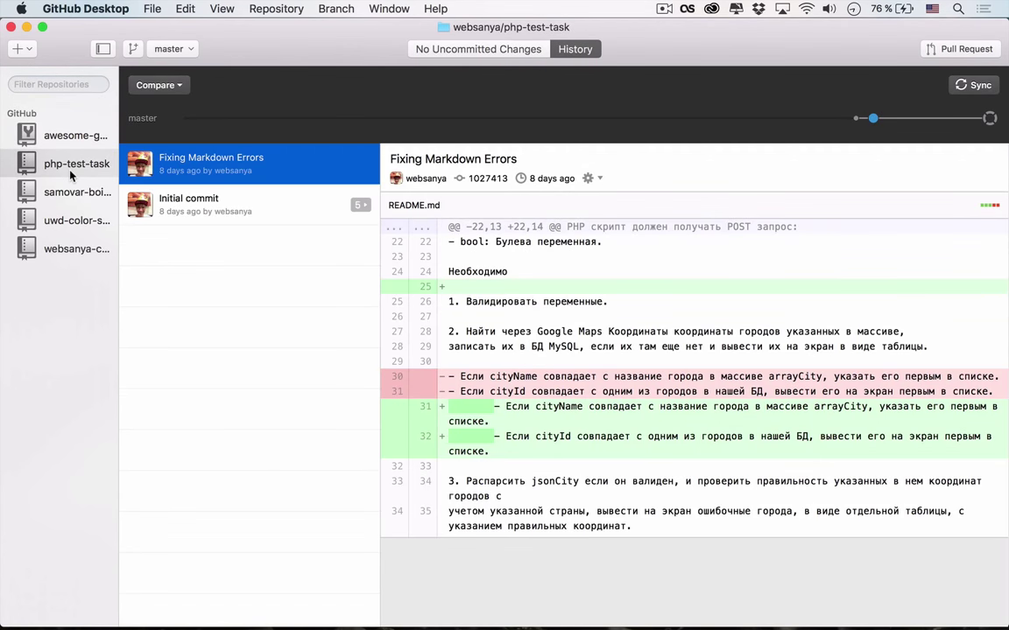
{"action": "left_click", "coordinate": [274, 211]}
{"action": "left_click", "coordinate": [274, 163]}
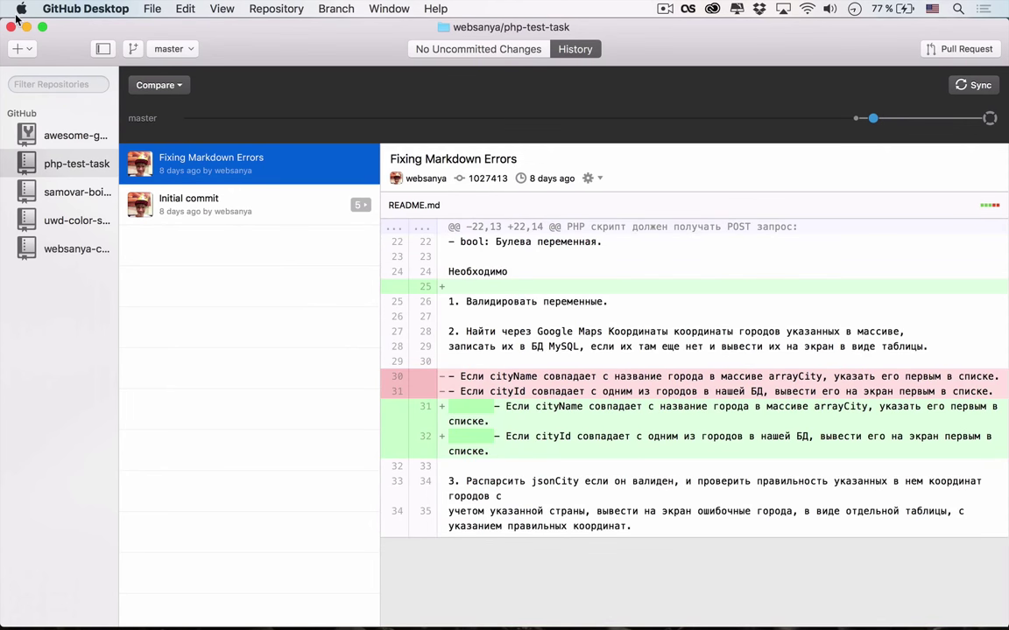
{"action": "right_click", "coordinate": [77, 155]}
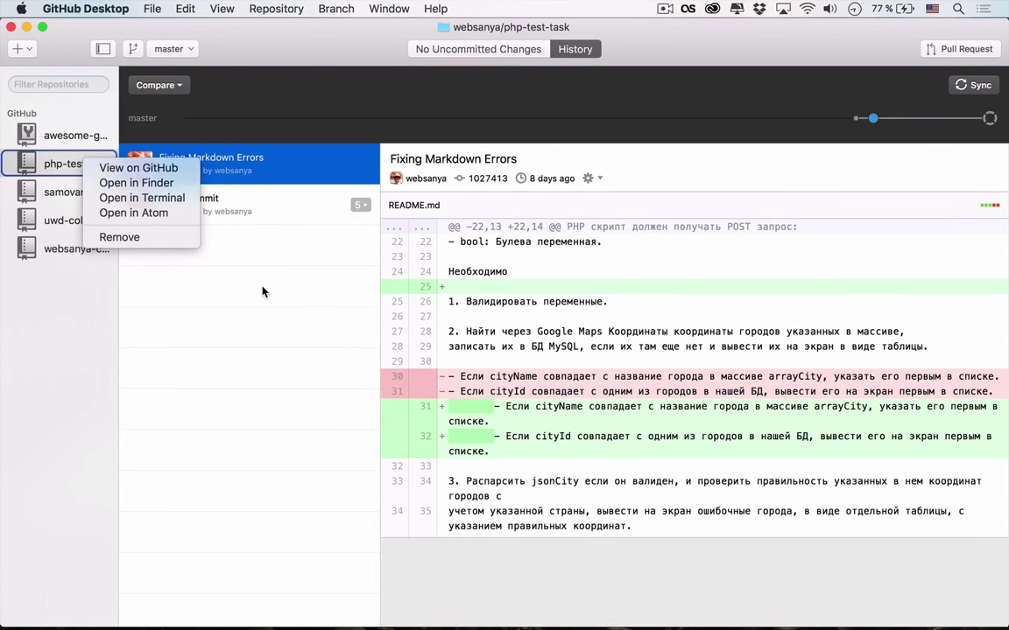
{"action": "left_click", "coordinate": [241, 265]}
{"action": "left_click", "coordinate": [309, 193]}
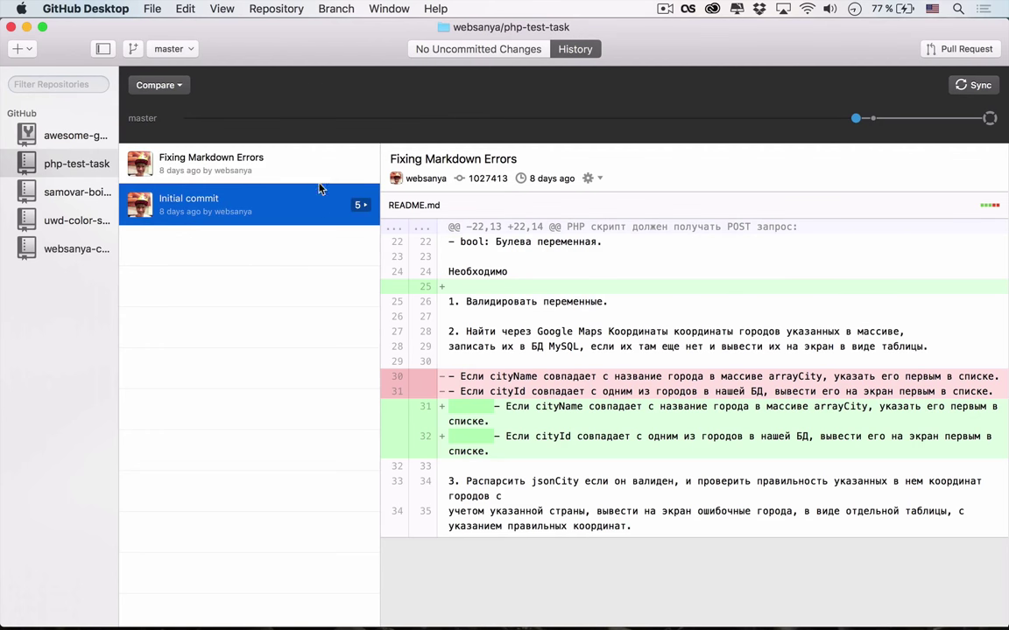
{"action": "left_click", "coordinate": [319, 181]}
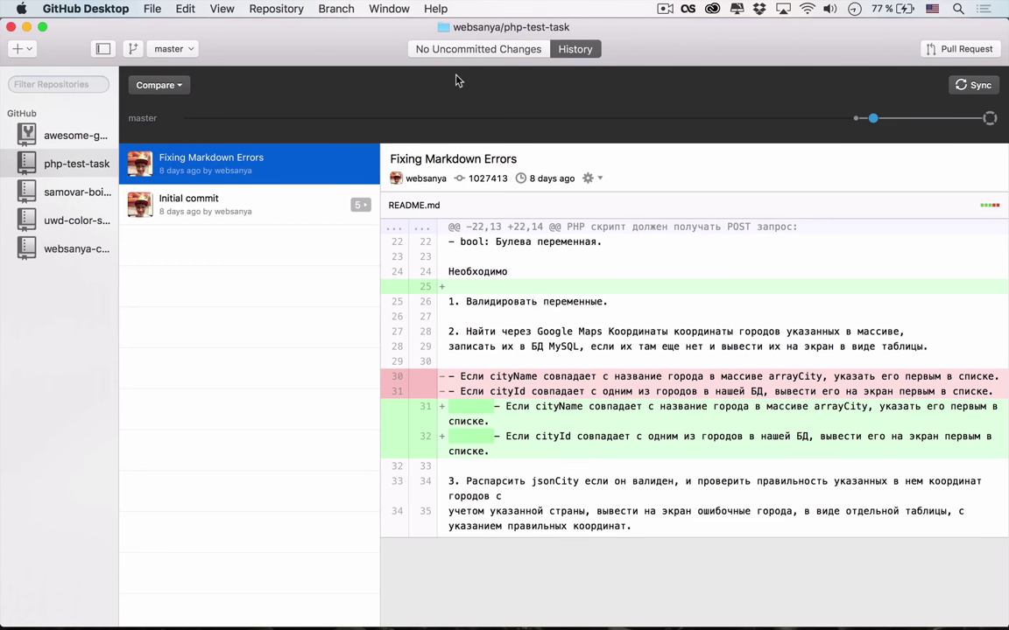
- Remove the php-test-task repository from the GitHub Desktop repository list
{"action": "right_click", "coordinate": [66, 175]}
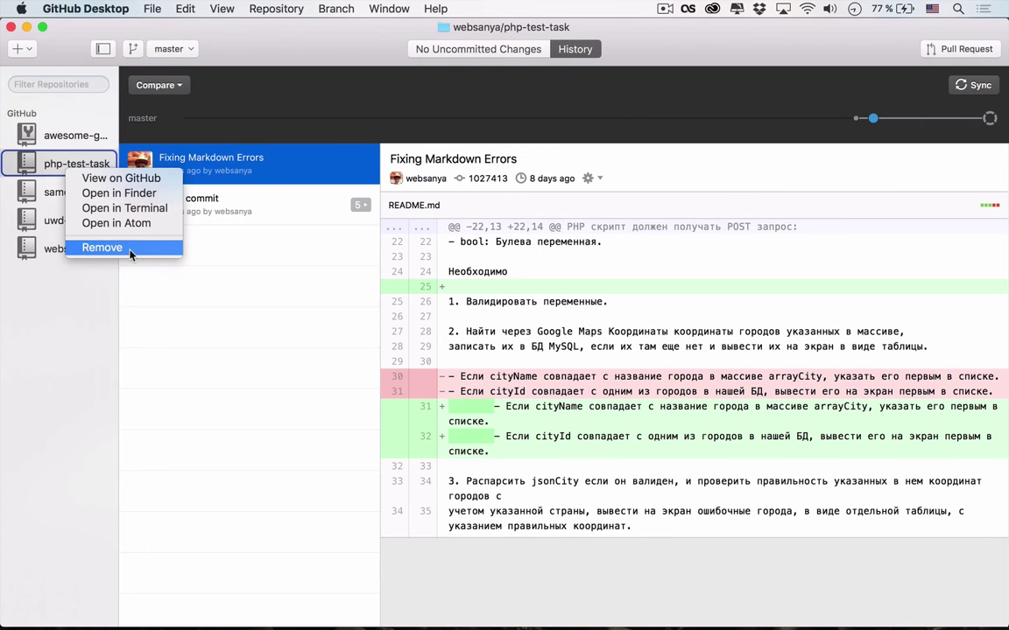
{"action": "left_click", "coordinate": [168, 279]}
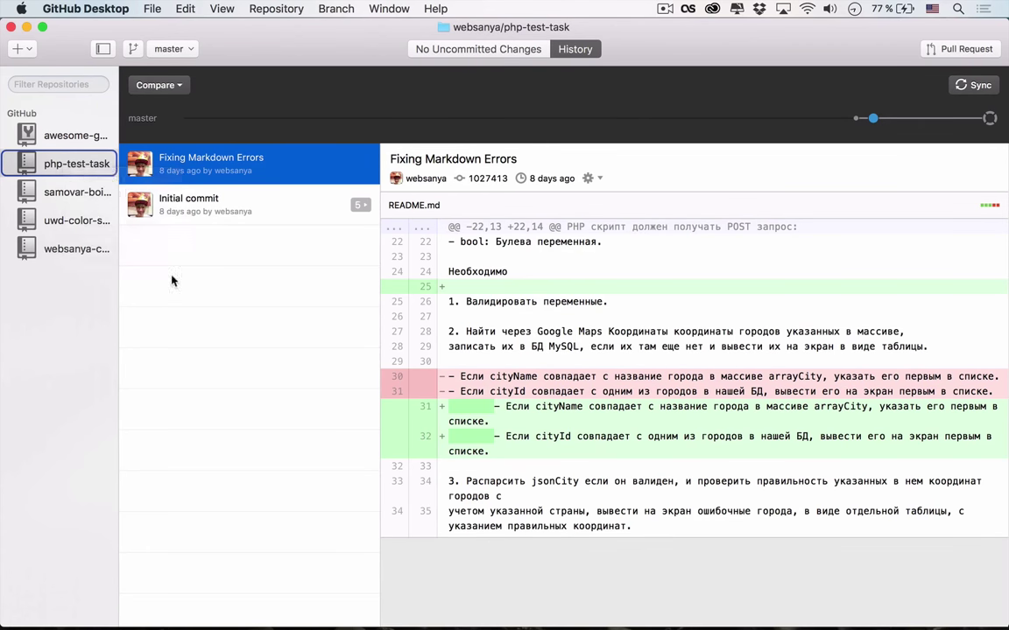
{"action": "right_click", "coordinate": [74, 165]}
{"action": "left_click", "coordinate": [109, 245]}
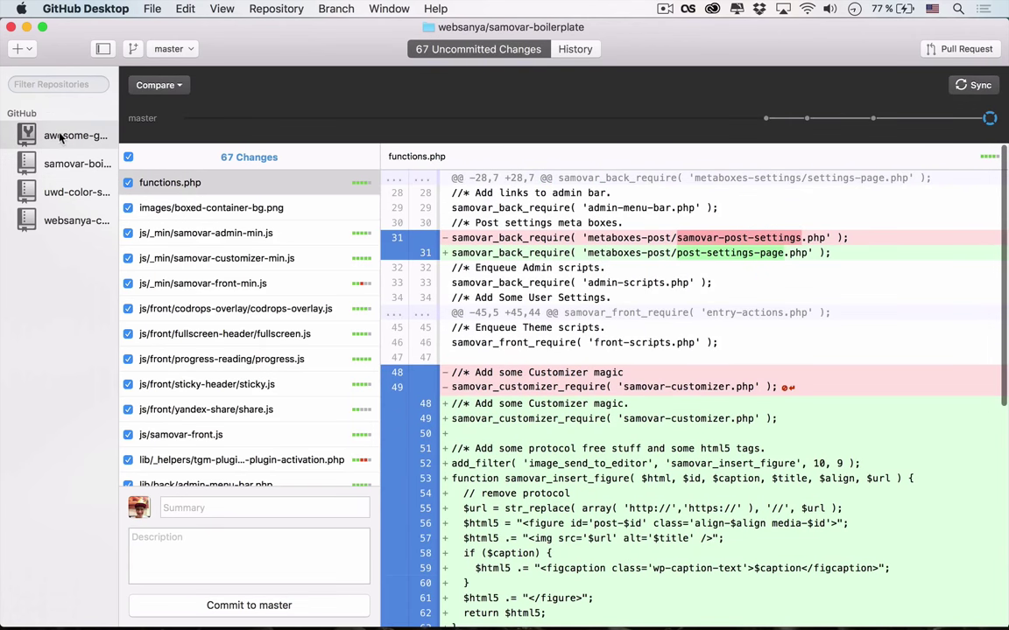
- Open the awesome-geek-podcasts repository and examine its commit history against guipdutra/master
{"action": "left_click", "coordinate": [63, 137]}
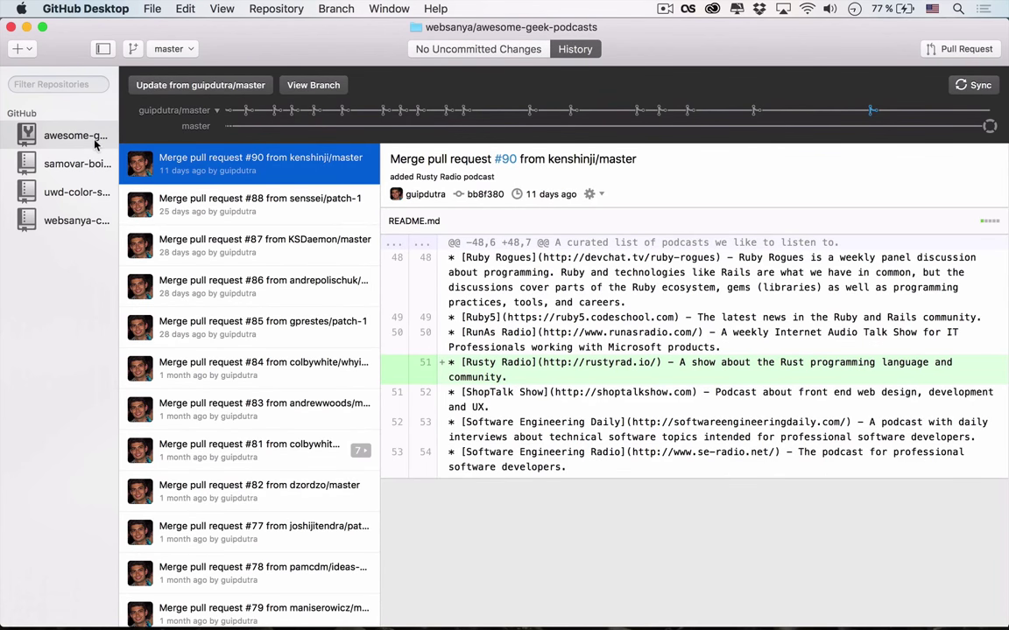
- Examine the awesome-geek-podcasts merge history from pull request #90 back to pull request #60 from websanya/master
{"action": "scroll", "coordinate": [248, 218], "scroll_direction": "up", "scroll_amount": 2}
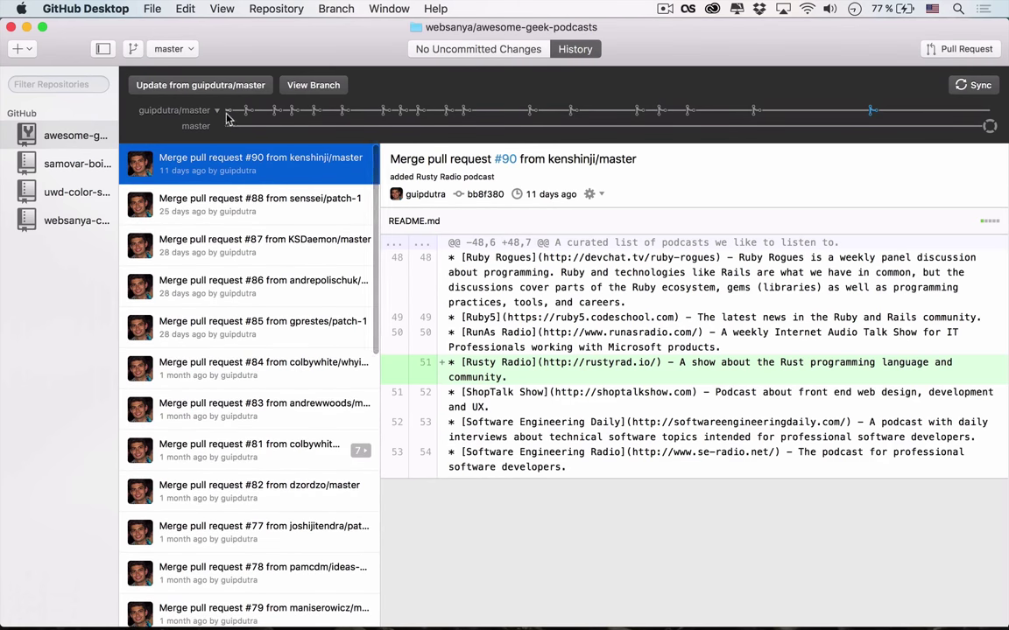
{"action": "scroll", "coordinate": [239, 213], "scroll_direction": "down", "scroll_amount": 10}
{"action": "scroll", "coordinate": [240, 213], "scroll_direction": "up", "scroll_amount": 10}
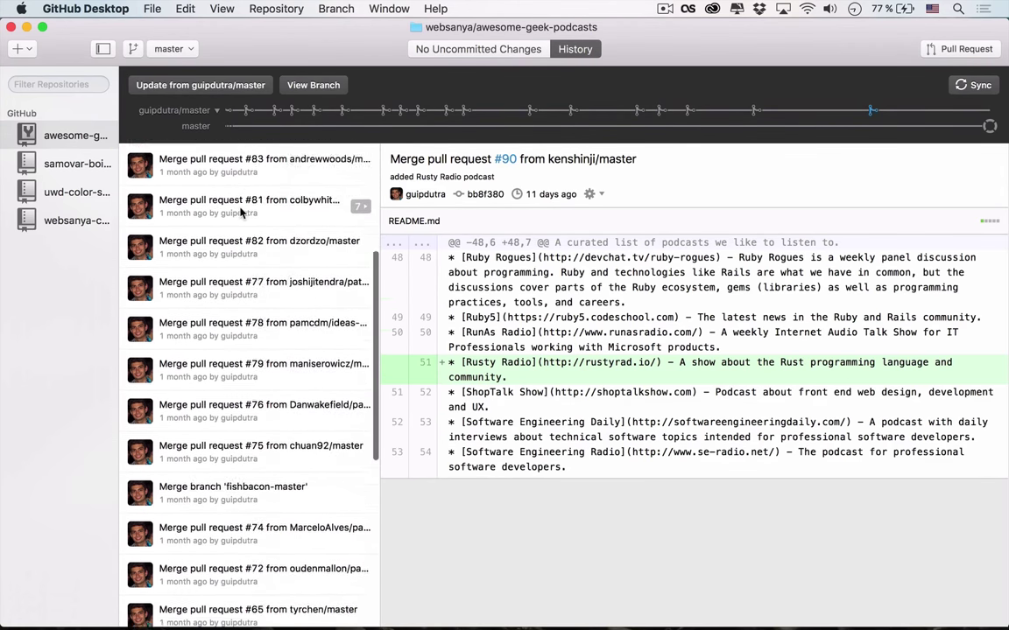
{"action": "scroll", "coordinate": [240, 212], "scroll_direction": "down", "scroll_amount": 8}
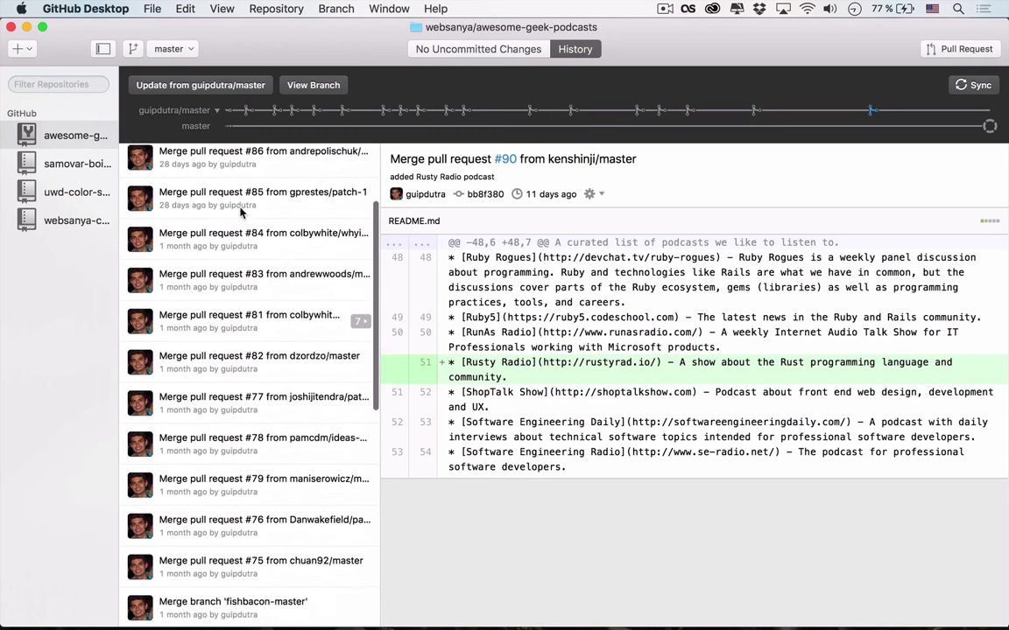
{"action": "scroll", "coordinate": [240, 213], "scroll_direction": "down", "scroll_amount": 5}
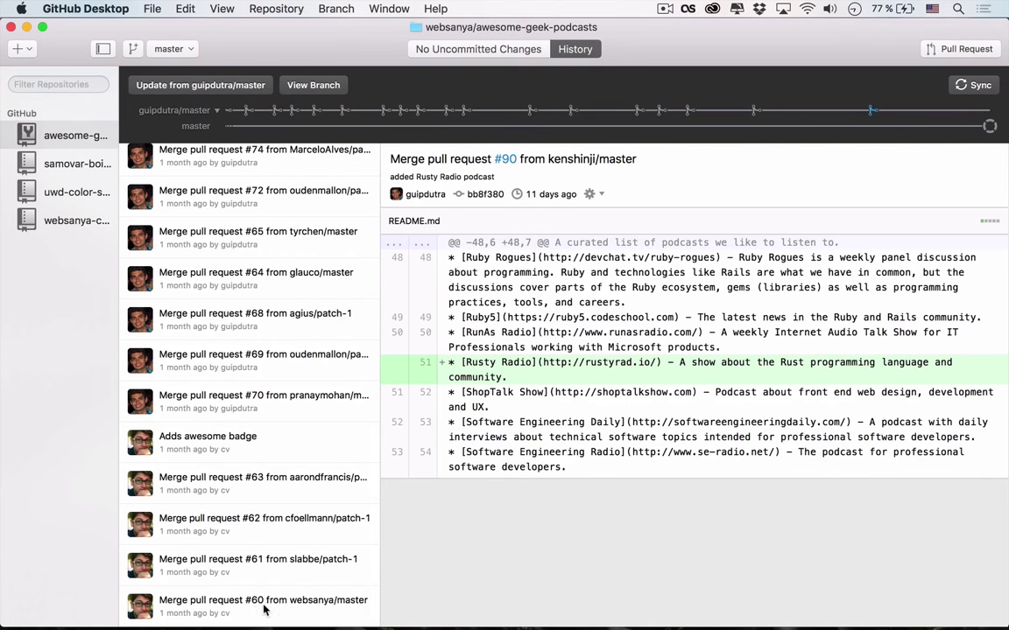
{"action": "scroll", "coordinate": [195, 606], "scroll_direction": "up", "scroll_amount": 15}
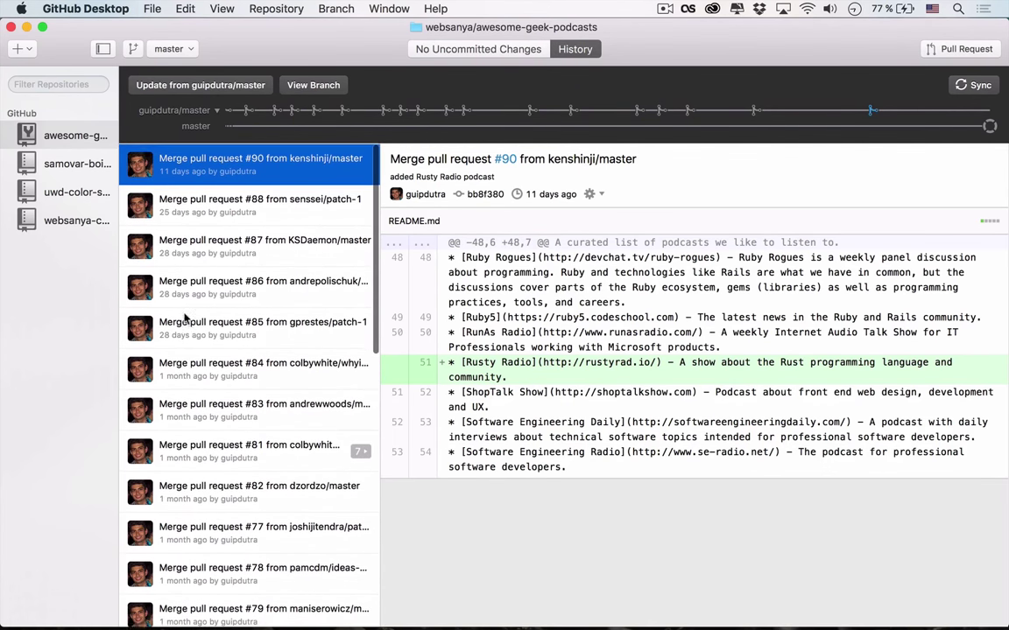
- Open the uwd-color-scheme repository and minimize the GitHub Desktop window
{"action": "left_click", "coordinate": [62, 158]}
{"action": "left_click", "coordinate": [66, 198]}
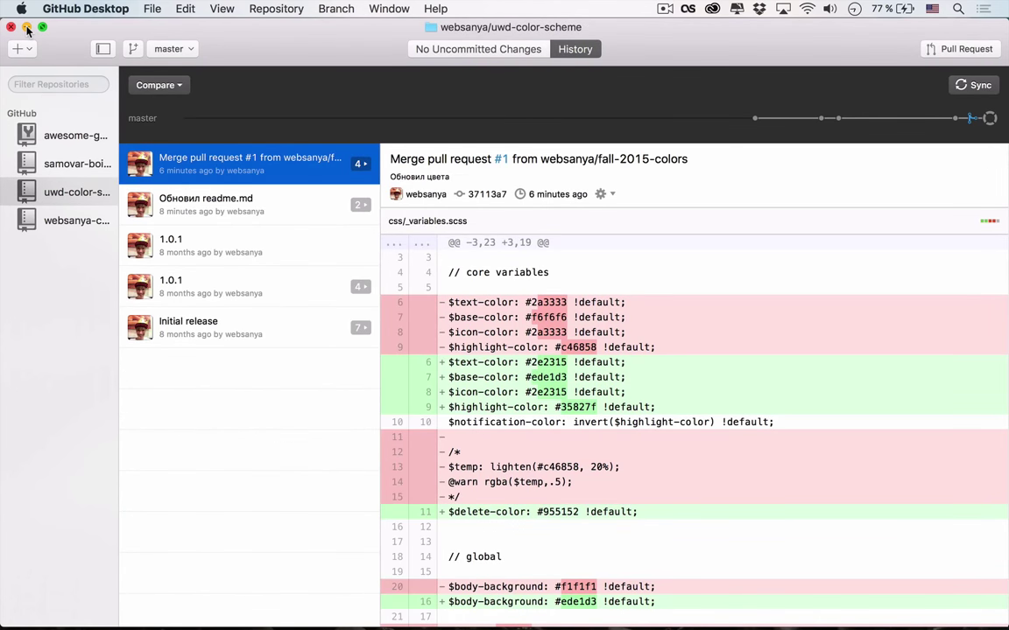
{"action": "left_click", "coordinate": [27, 29]}
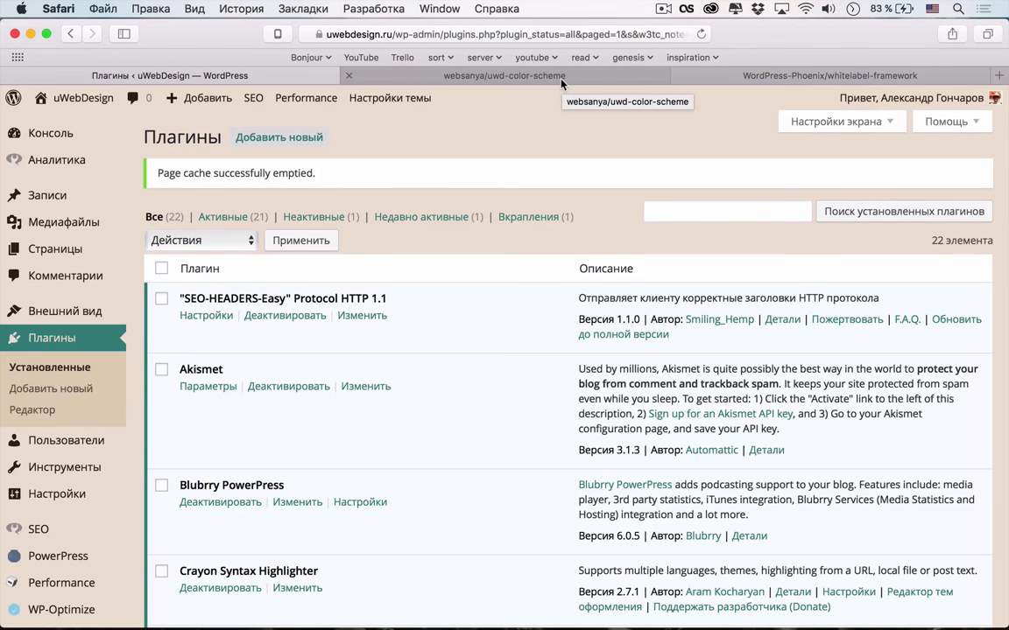
- Look through the site's installed WordPress plugins down to the uWebDesign Color Scheme and WP-Optimize entries
{"action": "scroll", "coordinate": [531, 341], "scroll_direction": "down", "scroll_amount": 1}
{"action": "scroll", "coordinate": [531, 341], "scroll_direction": "down", "scroll_amount": 10}
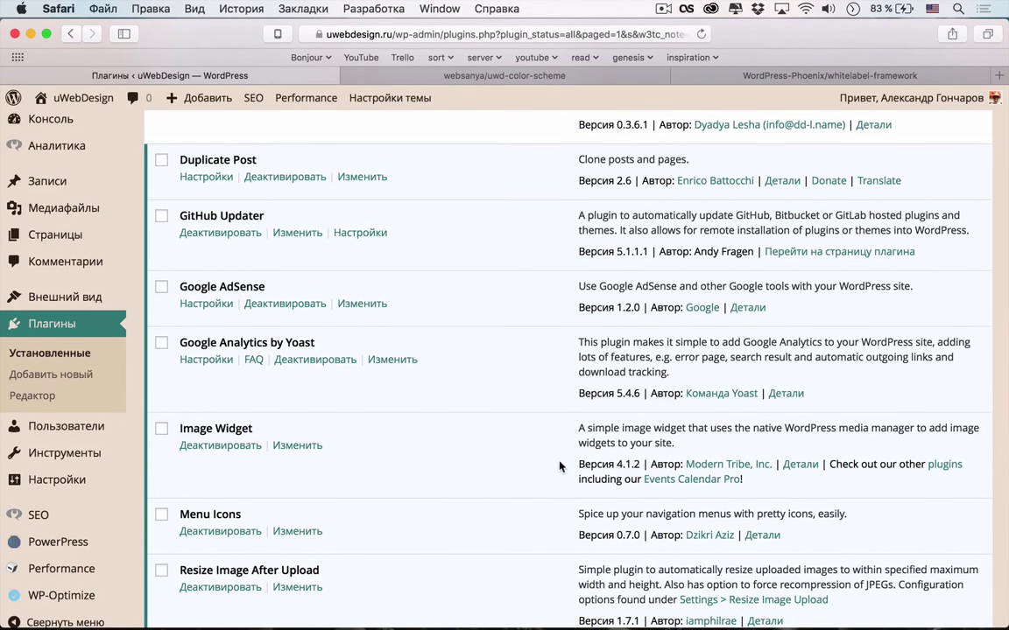
{"action": "scroll", "coordinate": [504, 443], "scroll_direction": "down", "scroll_amount": 5}
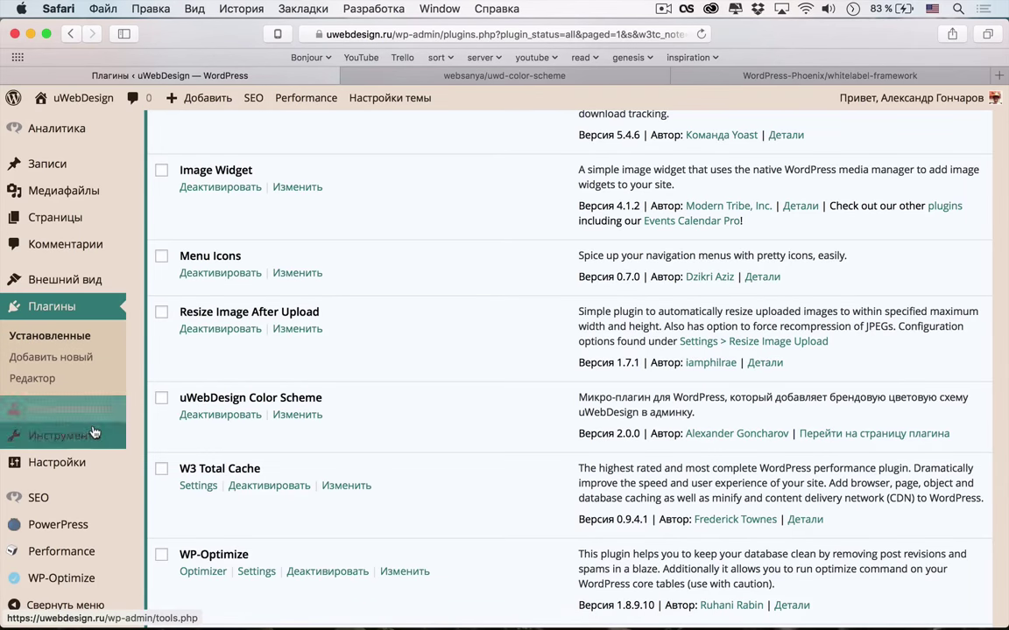
- Open the WordPress user profile page and select the uWebDesign admin color scheme
{"action": "mouse_move", "coordinate": [97, 409]}
{"action": "left_click", "coordinate": [159, 452]}
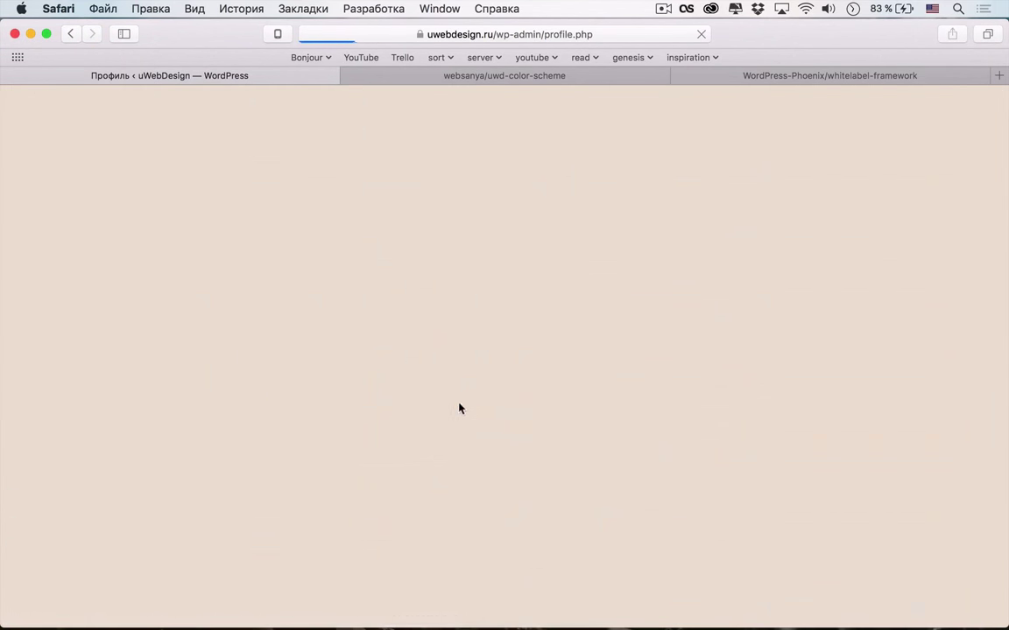
{"action": "left_click", "coordinate": [412, 343]}
{"action": "left_click", "coordinate": [418, 402]}
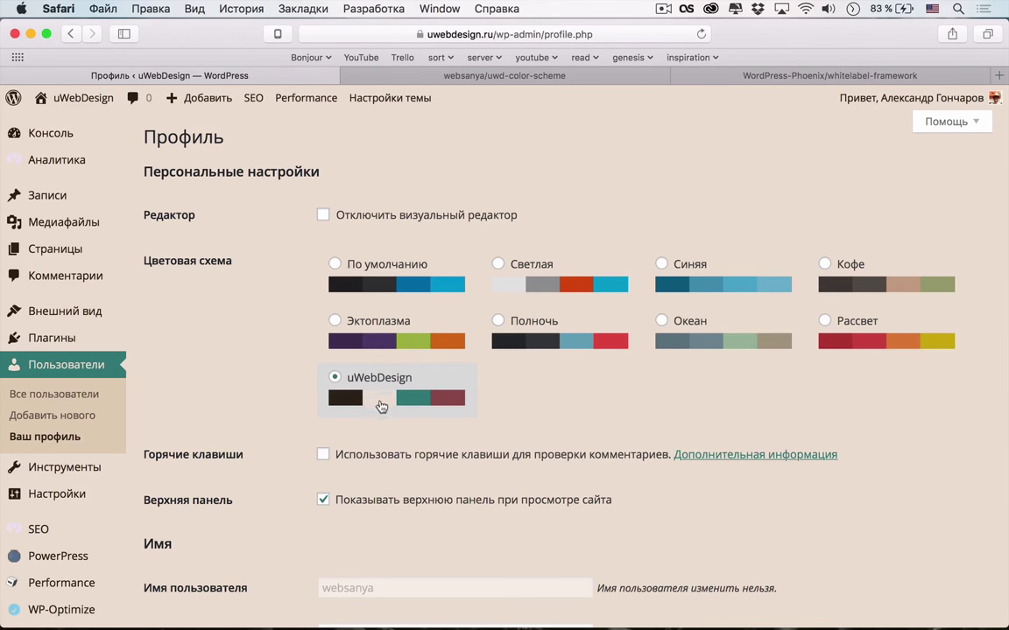
- Inspect how the uWebDesign color scheme looks on the WordPress admin menu entries and their submenus
{"action": "mouse_move", "coordinate": [68, 167]}
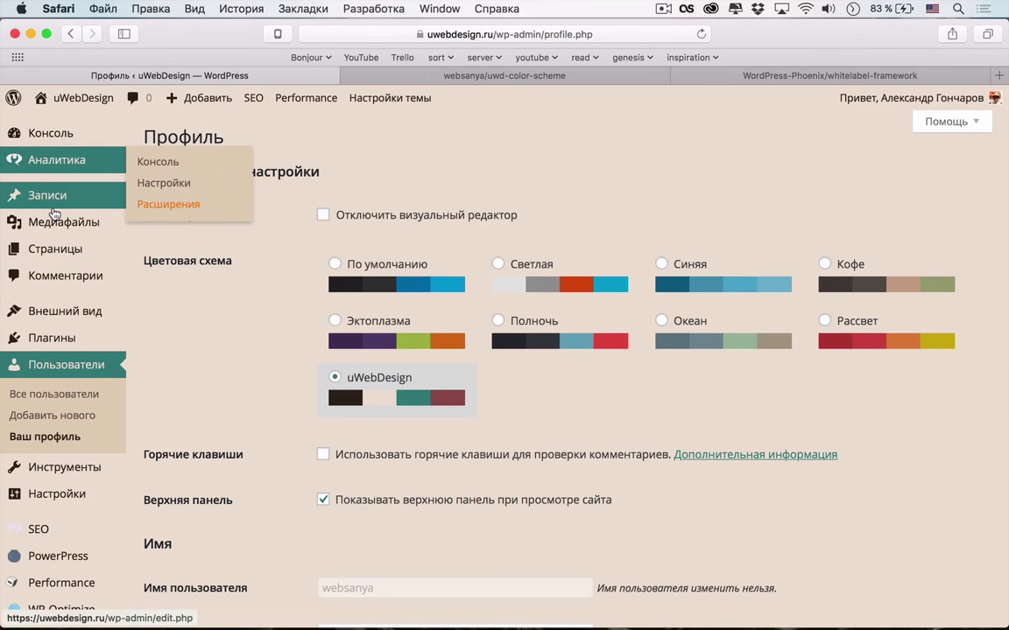
{"action": "scroll", "coordinate": [27, 162], "scroll_direction": "down", "scroll_amount": 5}
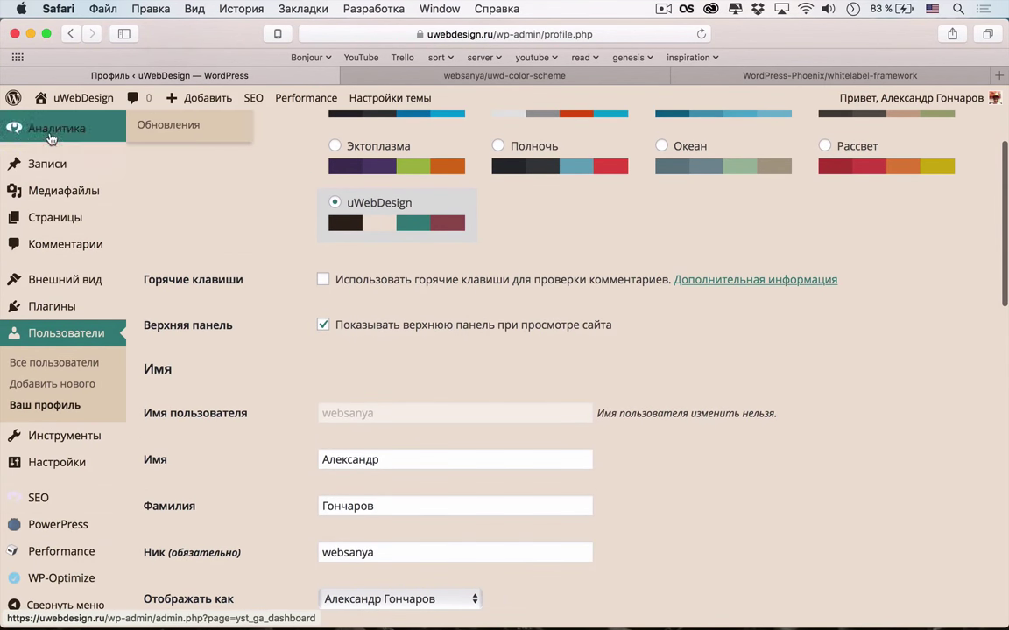
{"action": "mouse_move", "coordinate": [82, 317]}
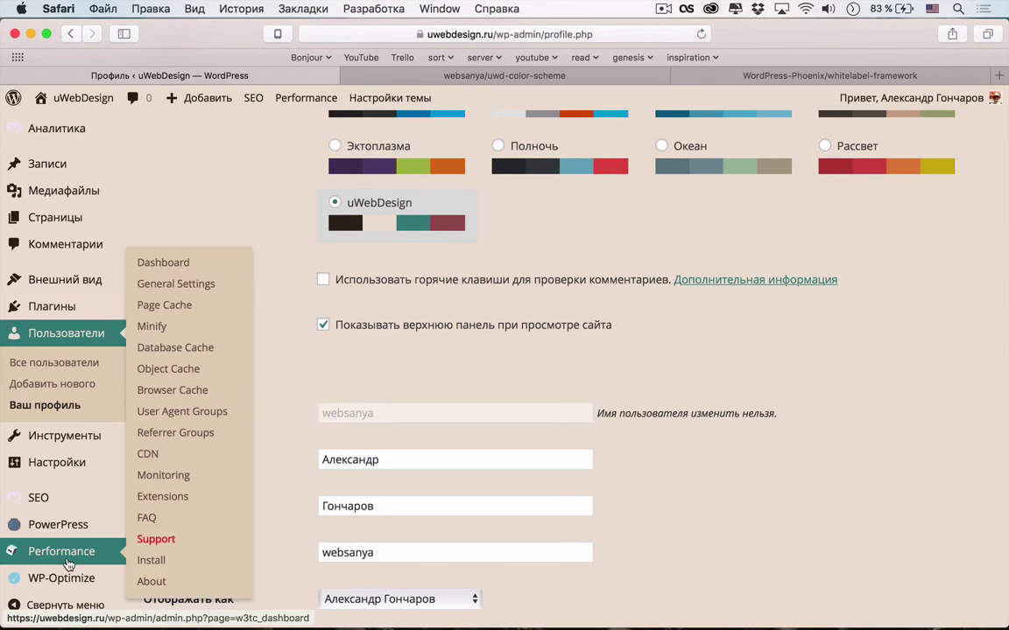
{"action": "scroll", "coordinate": [77, 386], "scroll_direction": "up", "scroll_amount": 5}
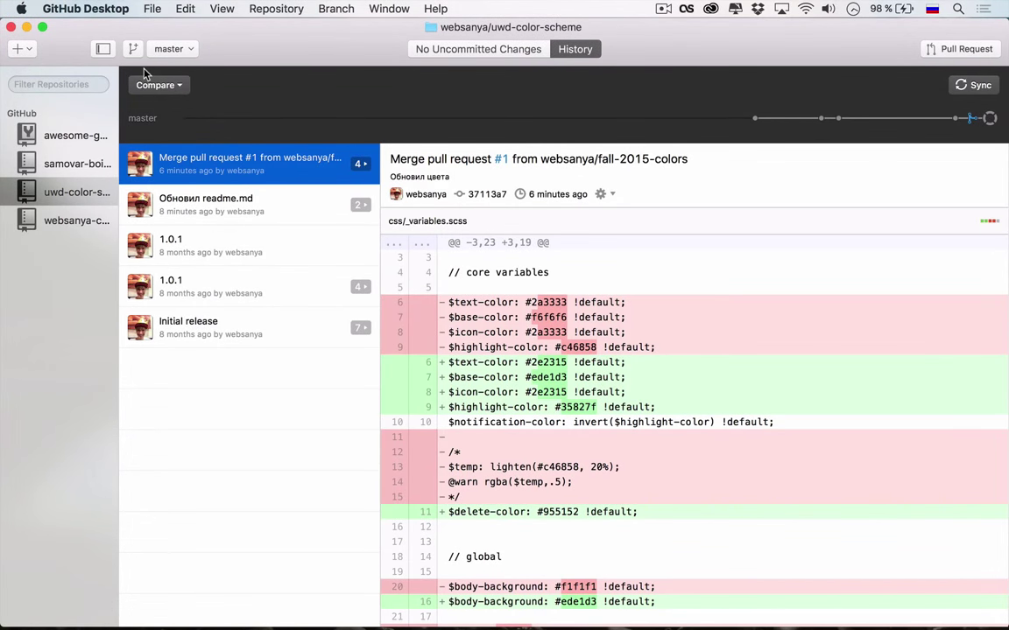
- Open the GitHub Desktop preferences and examine the command-line tools option in the advanced settings
{"action": "left_click", "coordinate": [86, 8]}
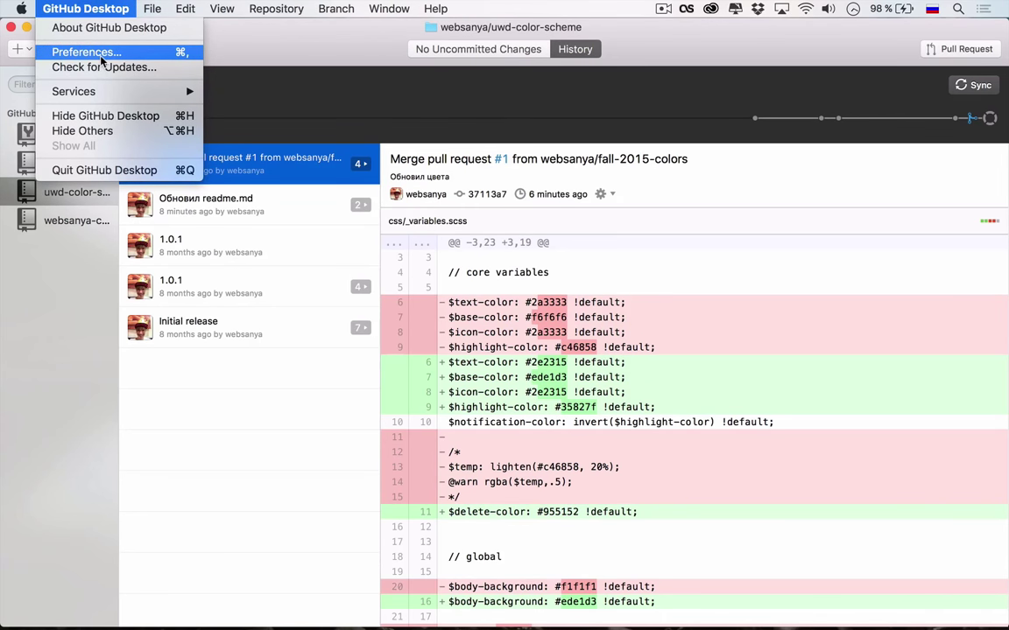
{"action": "left_click", "coordinate": [102, 54]}
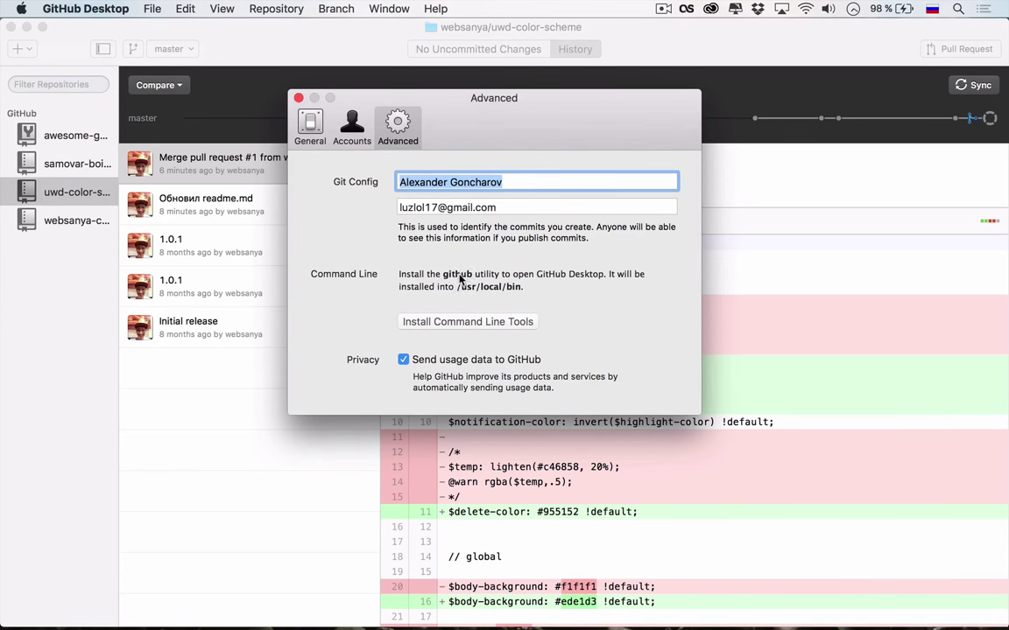
- Switch to Terminal and start a cd command with the GitHub/ folder path
{"action": "mouse_move", "coordinate": [496, 613]}
{"action": "left_click", "coordinate": [425, 613]}
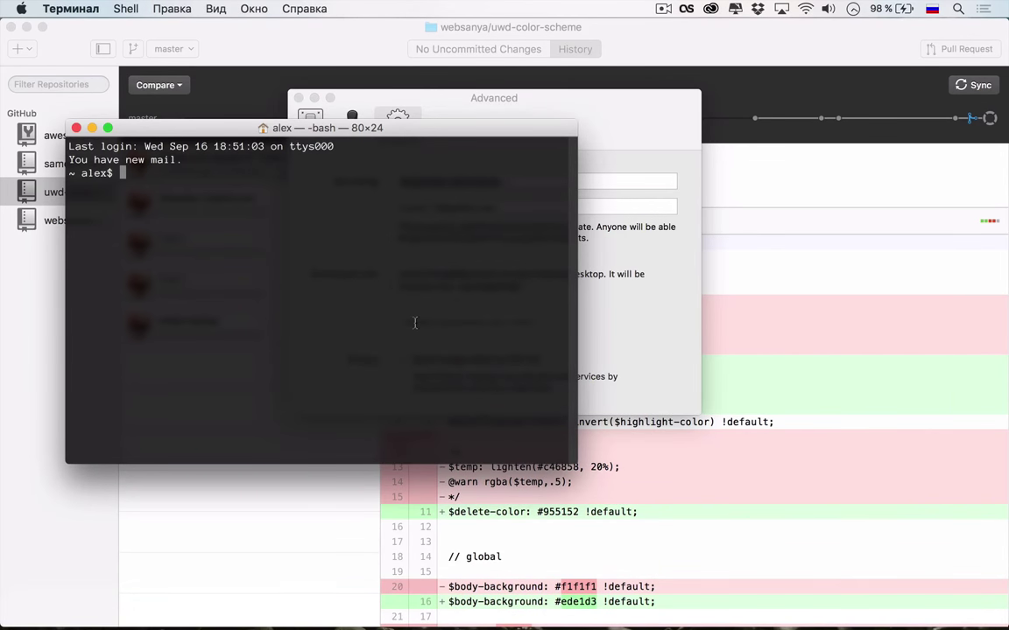
{"action": "type", "text": "св"}
{"action": "key", "text": "BackSpace"}
{"action": "key", "text": "BackSpace"}
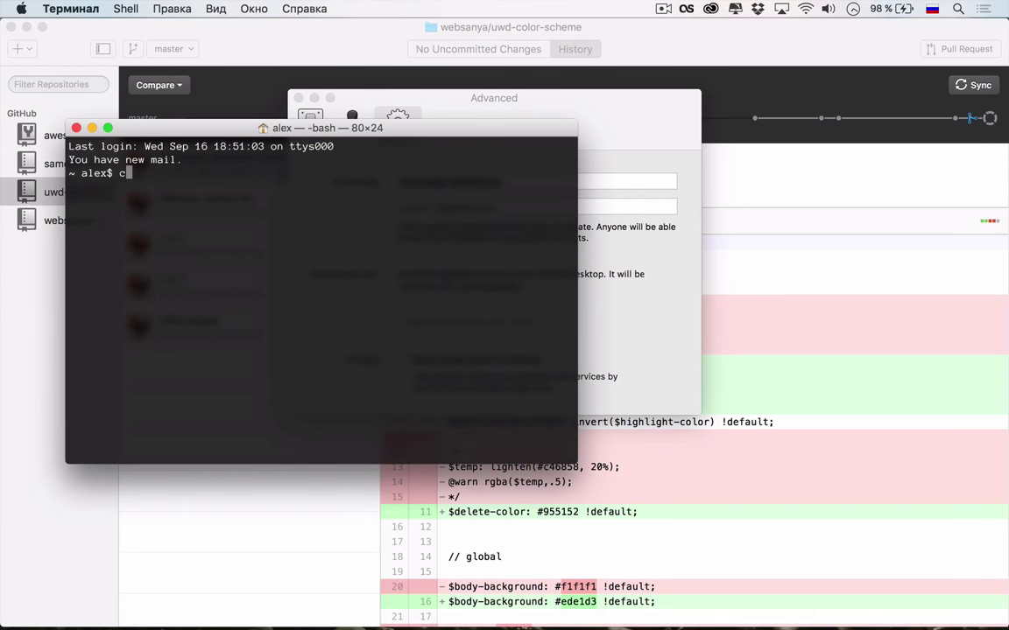
{"action": "key", "text": "ctrl+space"}
{"action": "type", "text": "cd Gi"}
{"action": "key", "text": "Tab"}
{"action": "type", "text": "uwd"}
{"action": "key", "text": "Tab"}
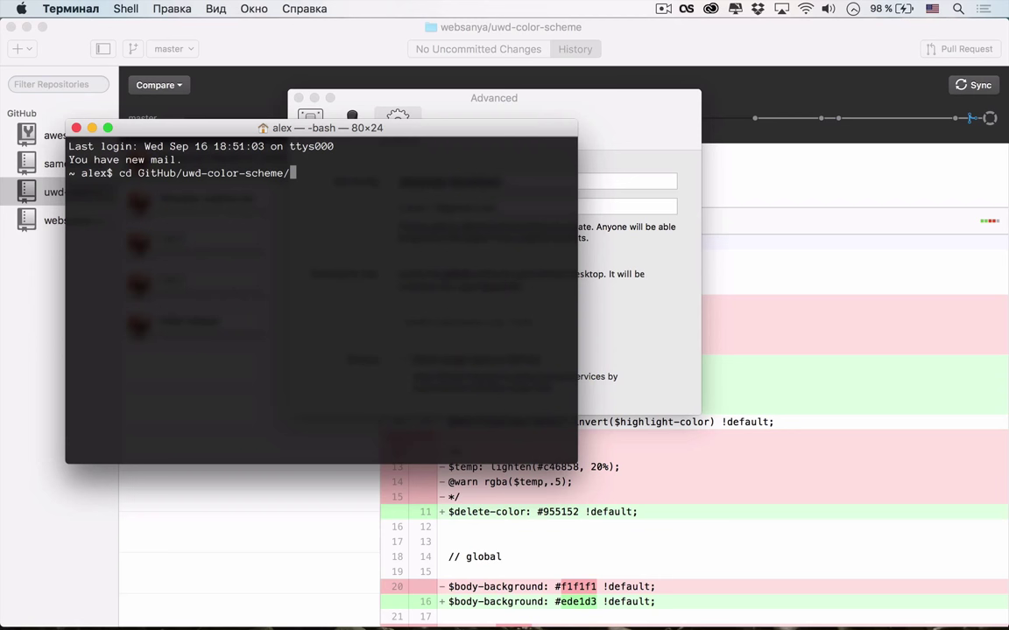
{"action": "key", "text": "BackSpace"}
{"action": "key", "text": "BackSpace"}
{"action": "key", "text": "BackSpace"}
{"action": "key", "text": "BackSpace"}
{"action": "key", "text": "BackSpace"}
{"action": "key", "text": "BackSpace"}
{"action": "key", "text": "BackSpace"}
{"action": "key", "text": "BackSpace"}
{"action": "key", "text": "BackSpace"}
{"action": "key", "text": "BackSpace"}
{"action": "key", "text": "BackSpace"}
{"action": "key", "text": "BackSpace"}
{"action": "key", "text": "BackSpace"}
{"action": "key", "text": "BackSpace"}
{"action": "key", "text": "BackSpace"}
{"action": "key", "text": "BackSpace"}
{"action": "key", "text": "BackSpace"}
- Complete the path with samovar-boilerplate/ and change to that directory
{"action": "type", "text": "sa"}
{"action": "key", "text": "Tab"}
{"action": "key", "text": "Return"}
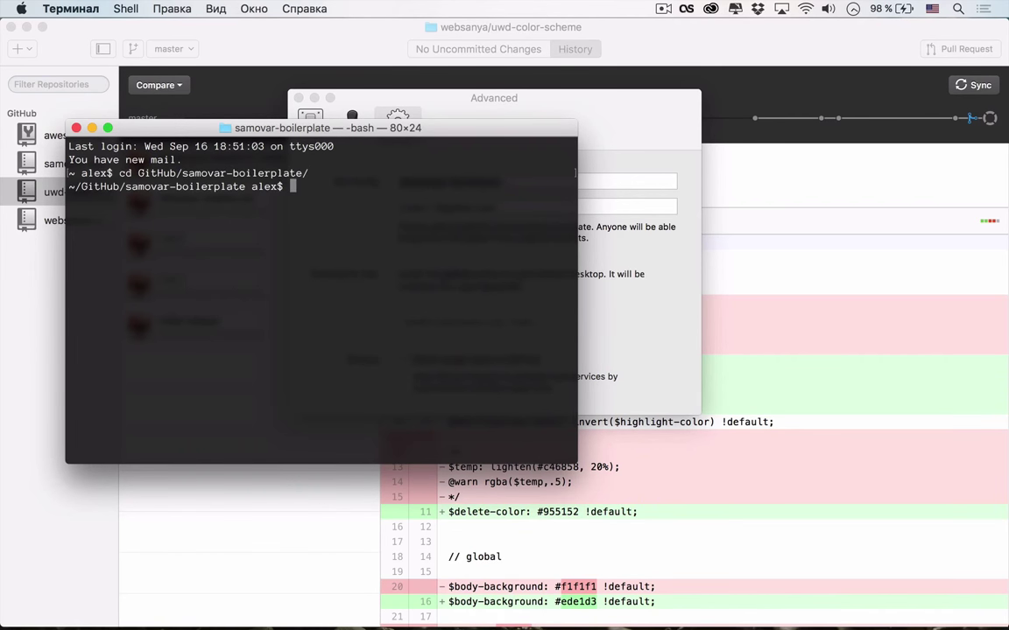
- Open the samovar-boilerplate repository in GitHub Desktop from Terminal, once with the command "github" and once with "github ."
{"action": "type", "text": "github"}
{"action": "key", "text": "Return"}
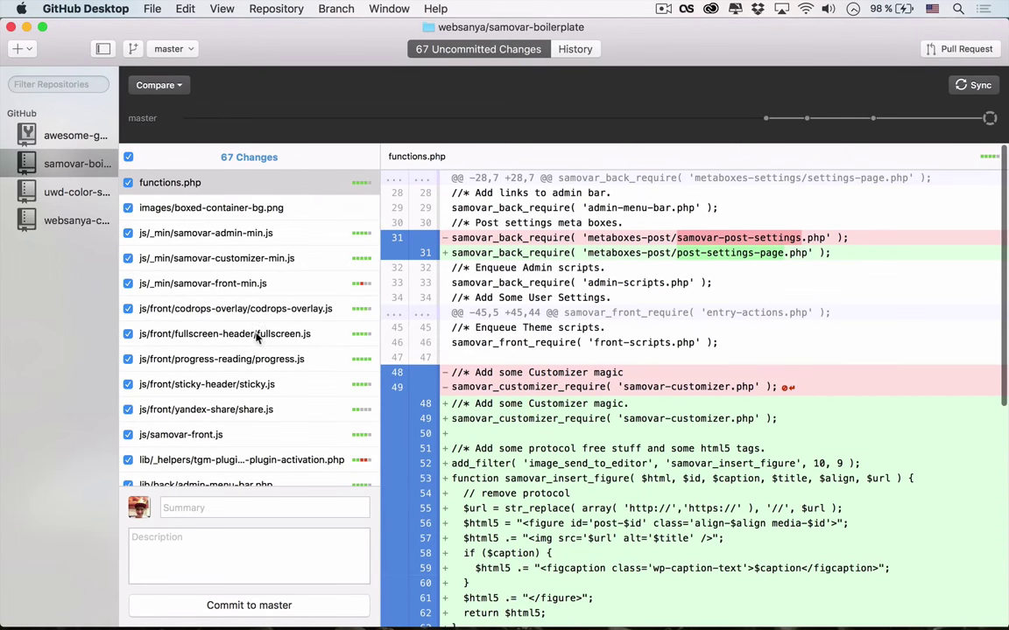
{"action": "mouse_move", "coordinate": [486, 623]}
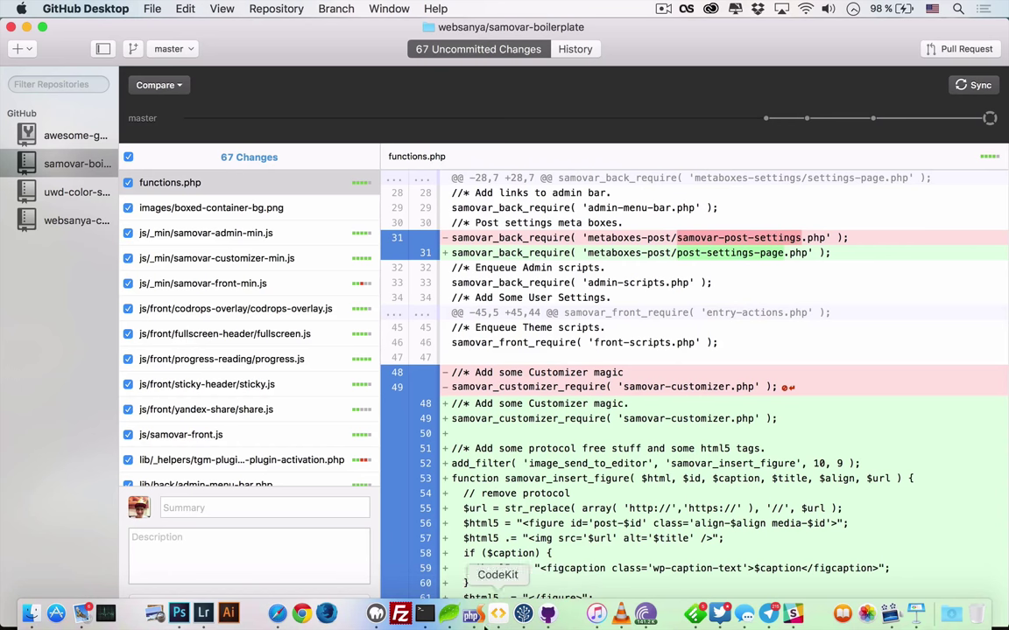
{"action": "left_click", "coordinate": [424, 613]}
{"action": "type", "text": "github ."}
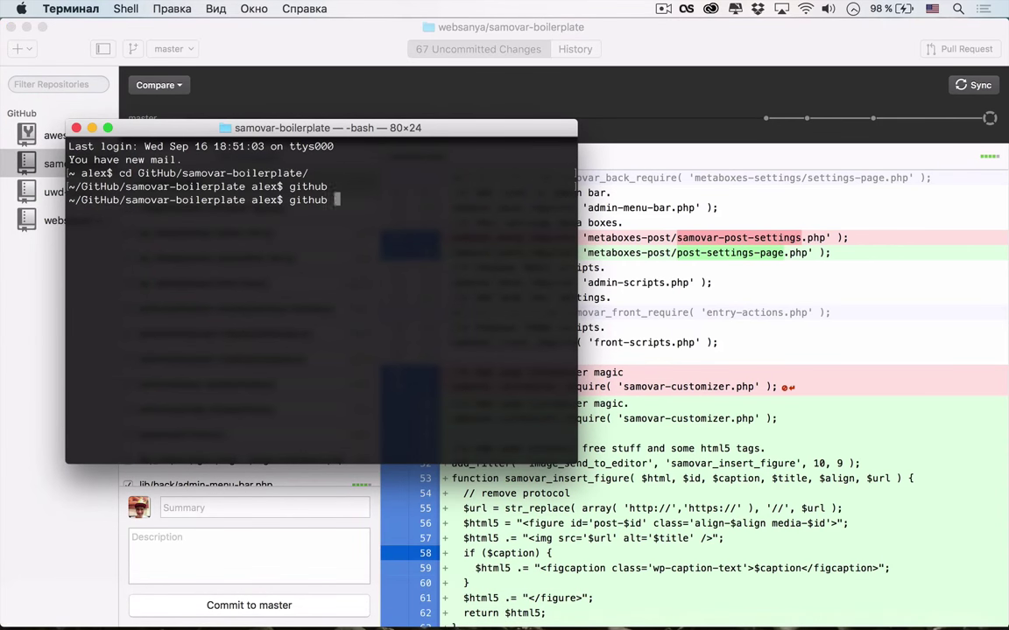
{"action": "key", "text": "Return"}
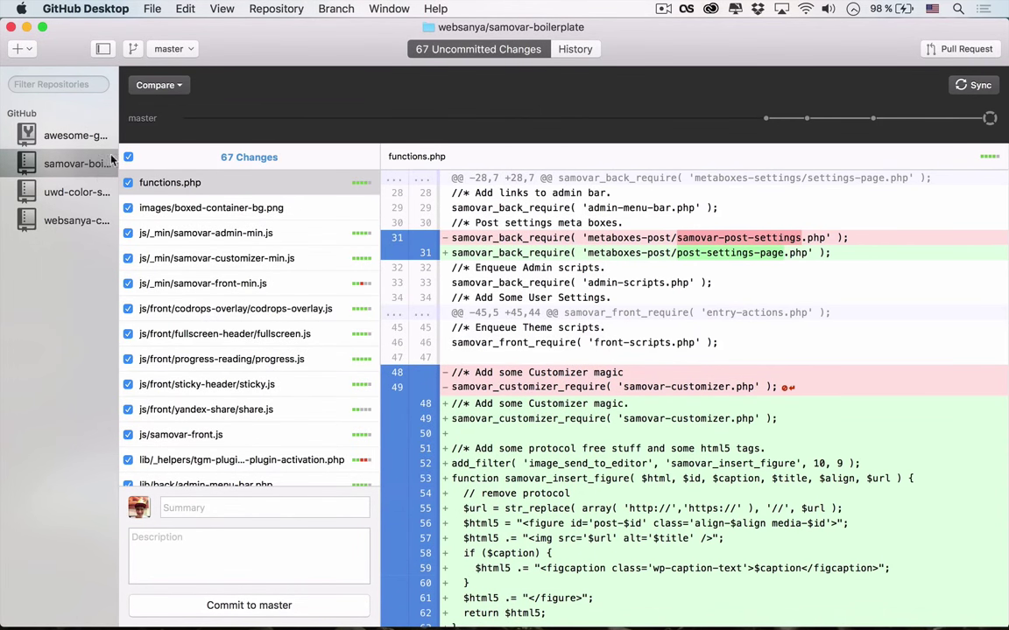
- Select the uwd-color-scheme repository and review the Advanced, General and Accounts preferences of GitHub Desktop
{"action": "left_click", "coordinate": [74, 191]}
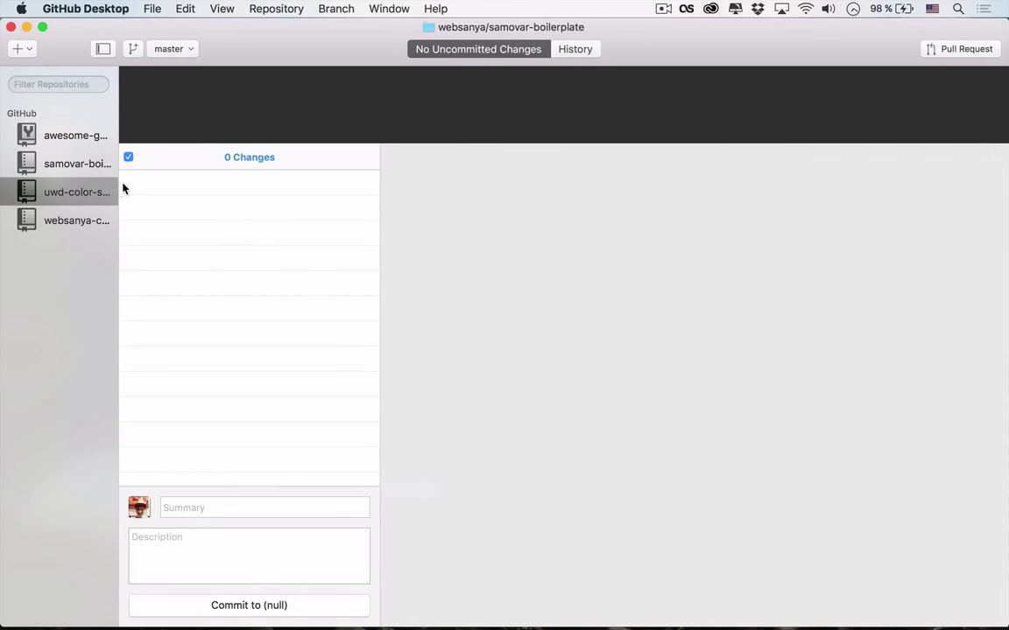
{"action": "left_click", "coordinate": [85, 8]}
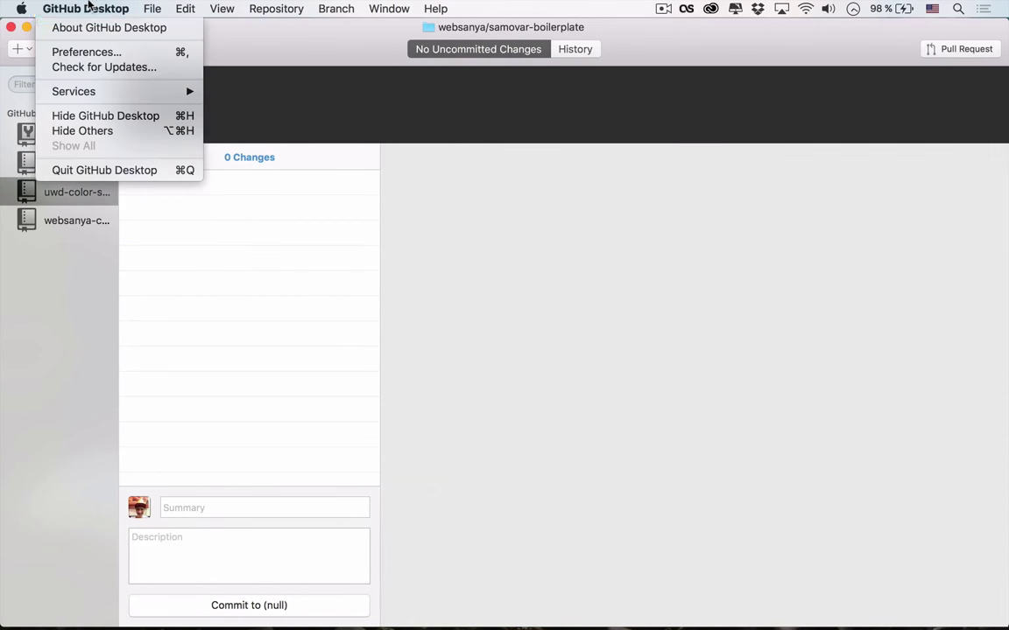
{"action": "left_click", "coordinate": [98, 53]}
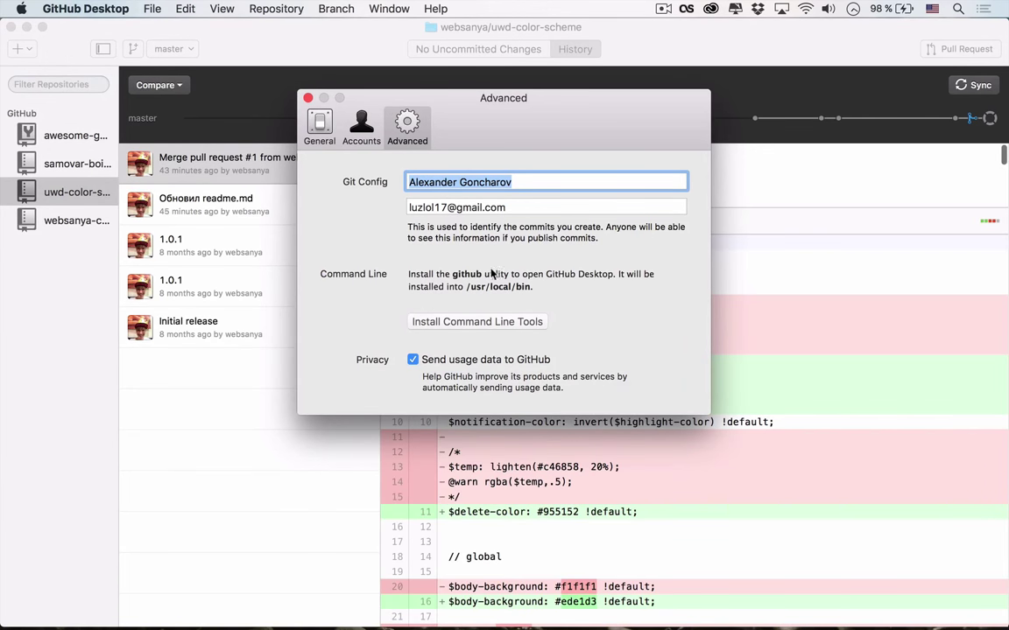
{"action": "left_click", "coordinate": [315, 127]}
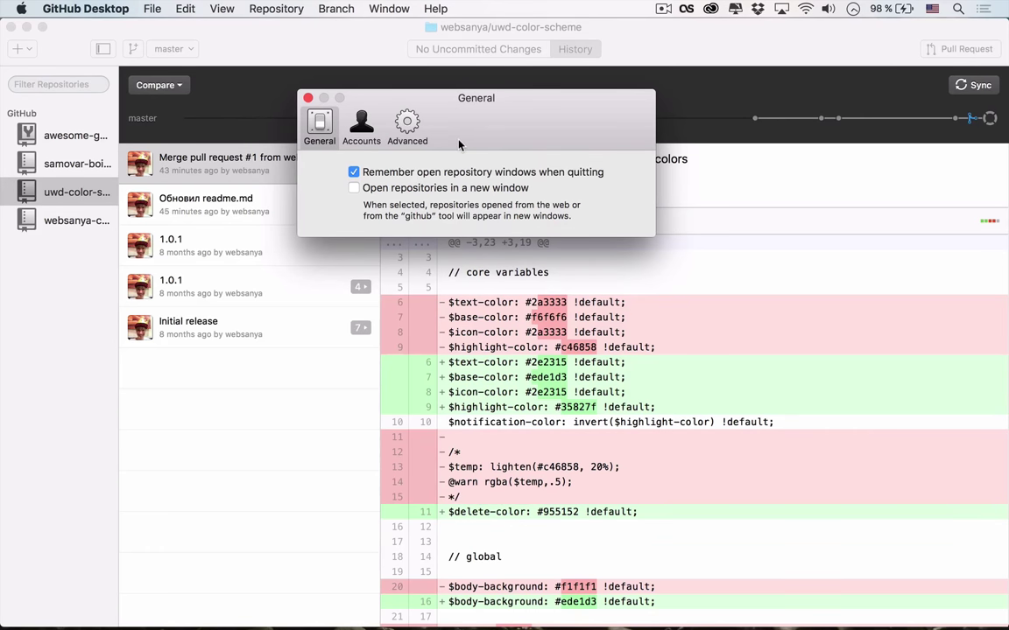
{"action": "left_click", "coordinate": [369, 128]}
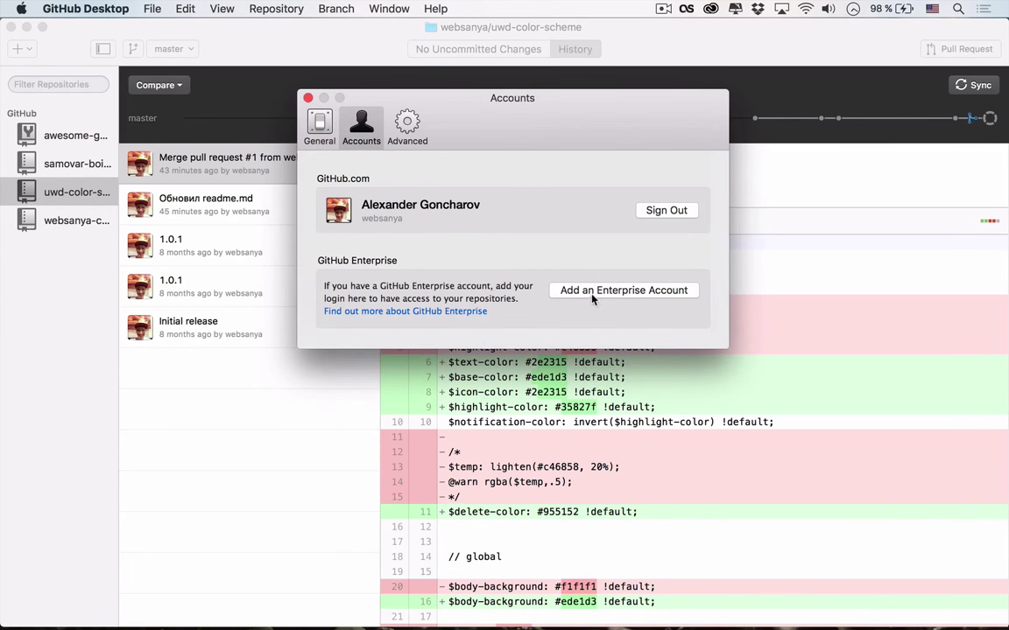
{"action": "left_click", "coordinate": [308, 99]}
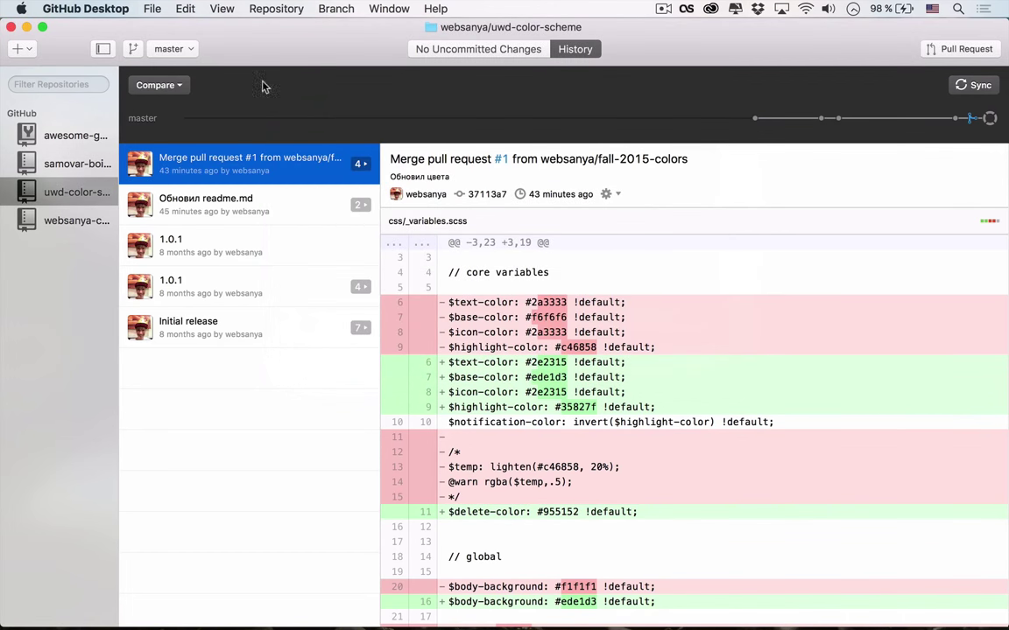
- Open a second GitHub Desktop window, move it aside and close it again
{"action": "left_click", "coordinate": [151, 9]}
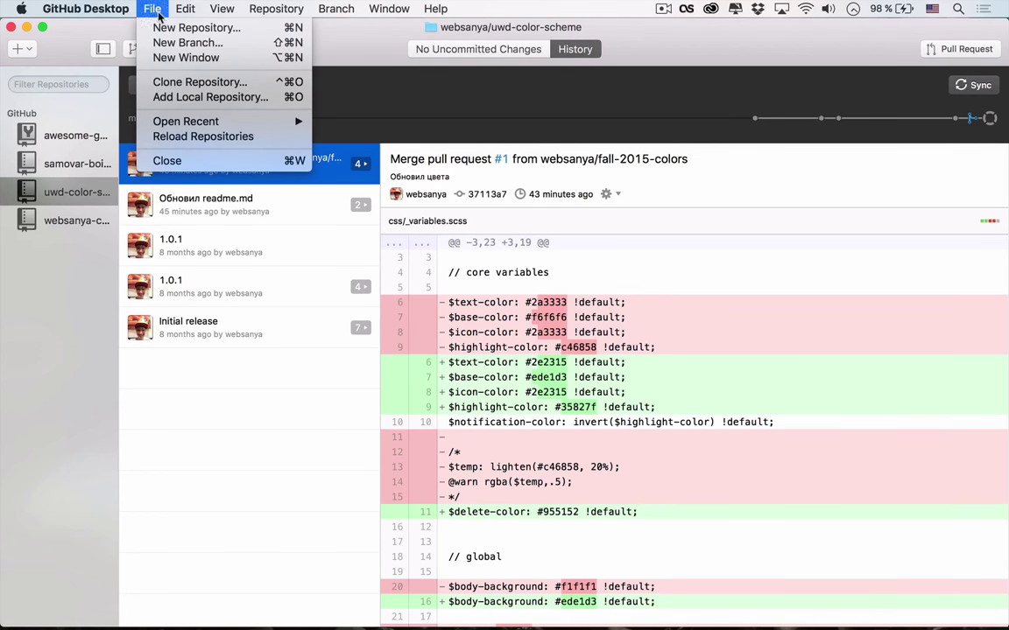
{"action": "left_click", "coordinate": [247, 60]}
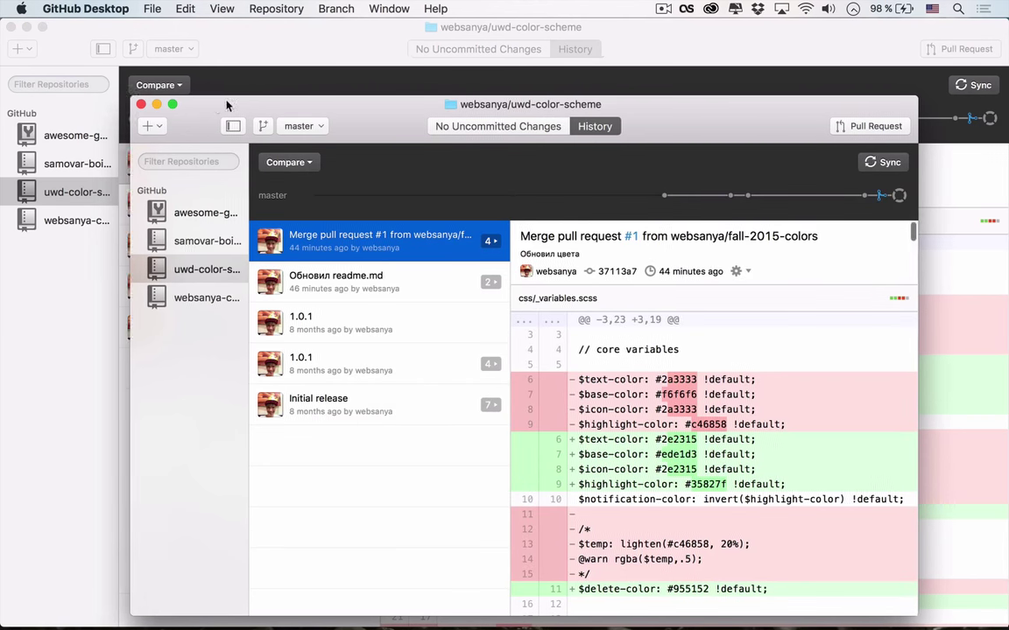
{"action": "left_click_drag", "start_coordinate": [203, 106], "coordinate": [429, 74]}
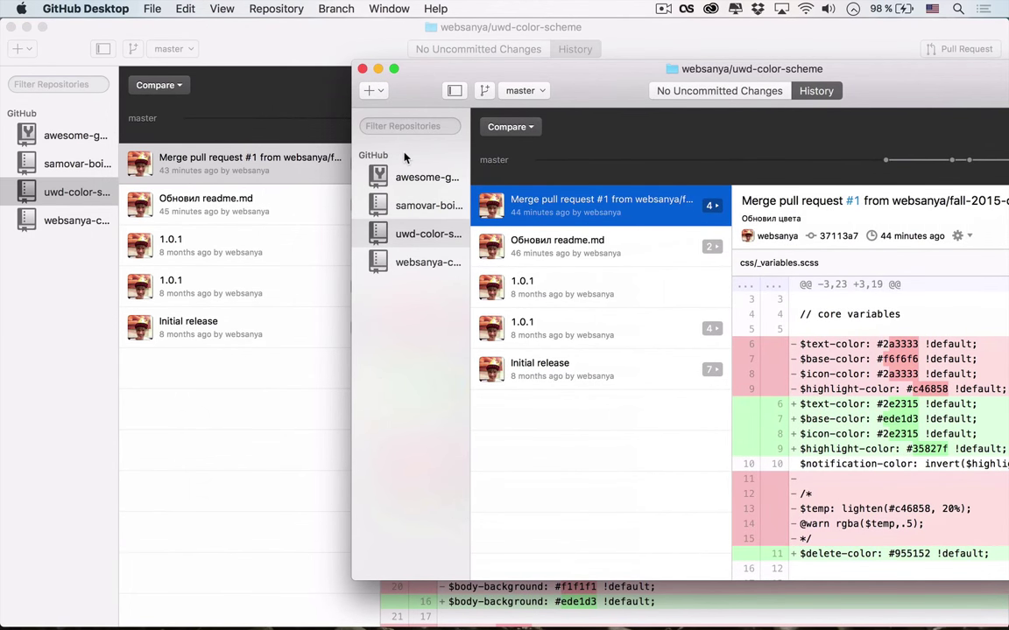
{"action": "left_click", "coordinate": [362, 70]}
- Review the file and editing commands and enable automatic syncing after committing
{"action": "left_click", "coordinate": [147, 11]}
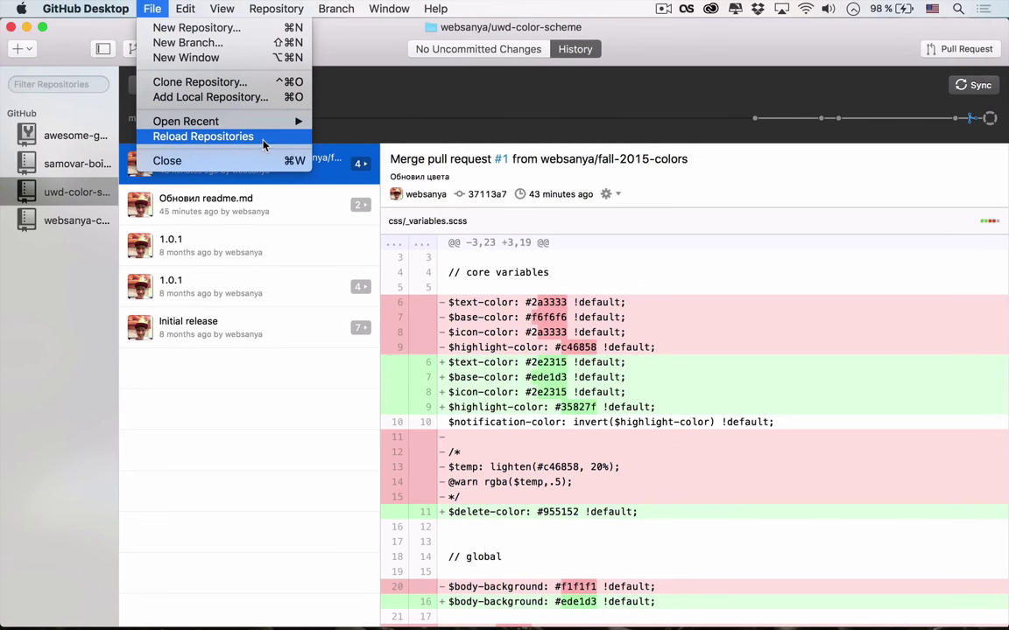
{"action": "mouse_move", "coordinate": [190, 8]}
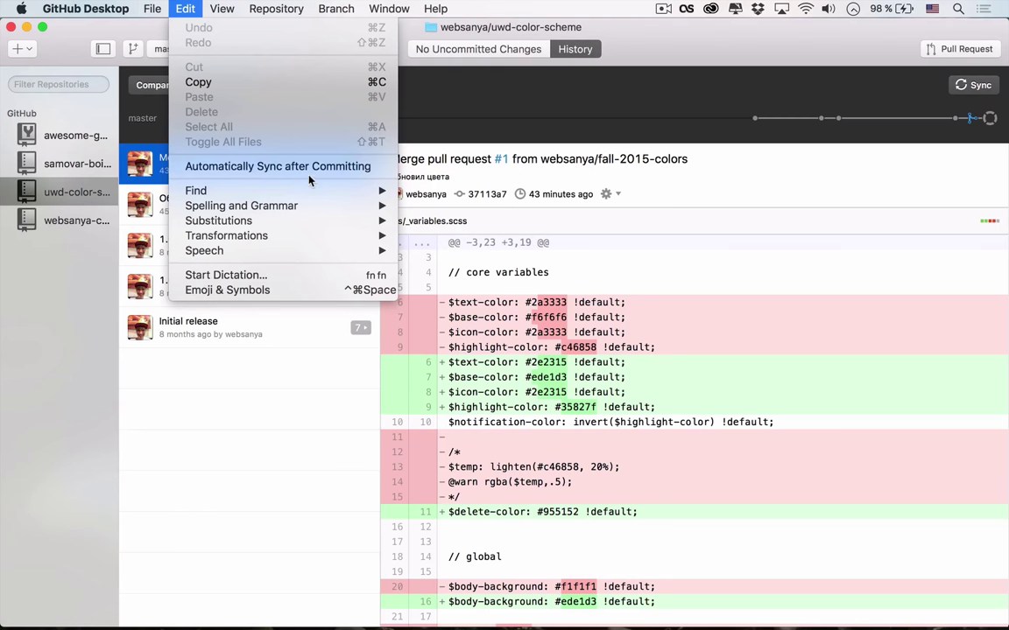
{"action": "left_click", "coordinate": [311, 170]}
- Check the automatic sync option, open the Emoji & Symbols viewer and close it again
{"action": "left_click", "coordinate": [185, 5]}
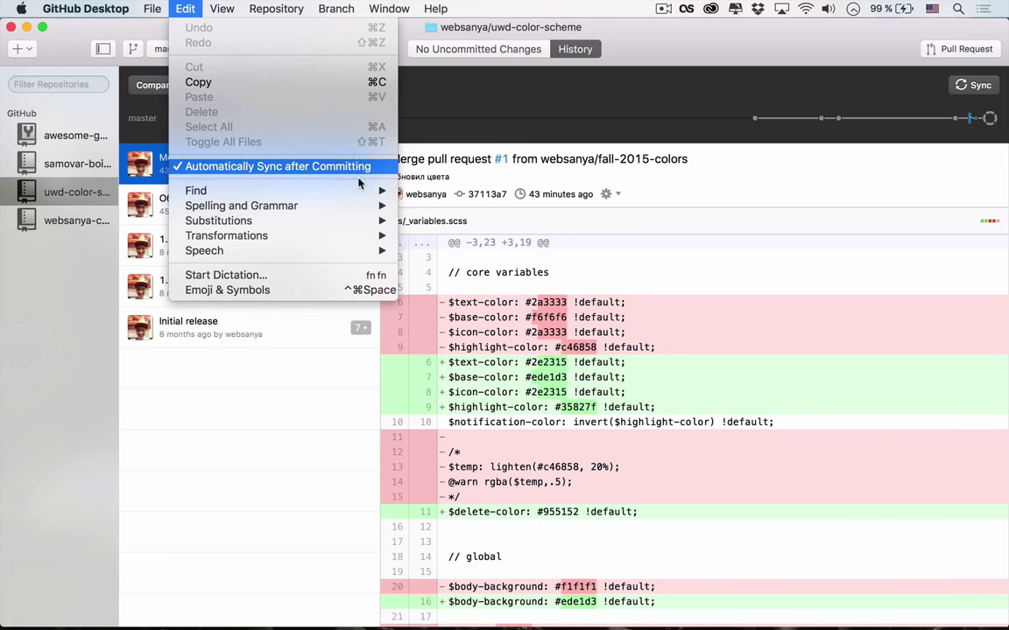
{"action": "left_click", "coordinate": [360, 289]}
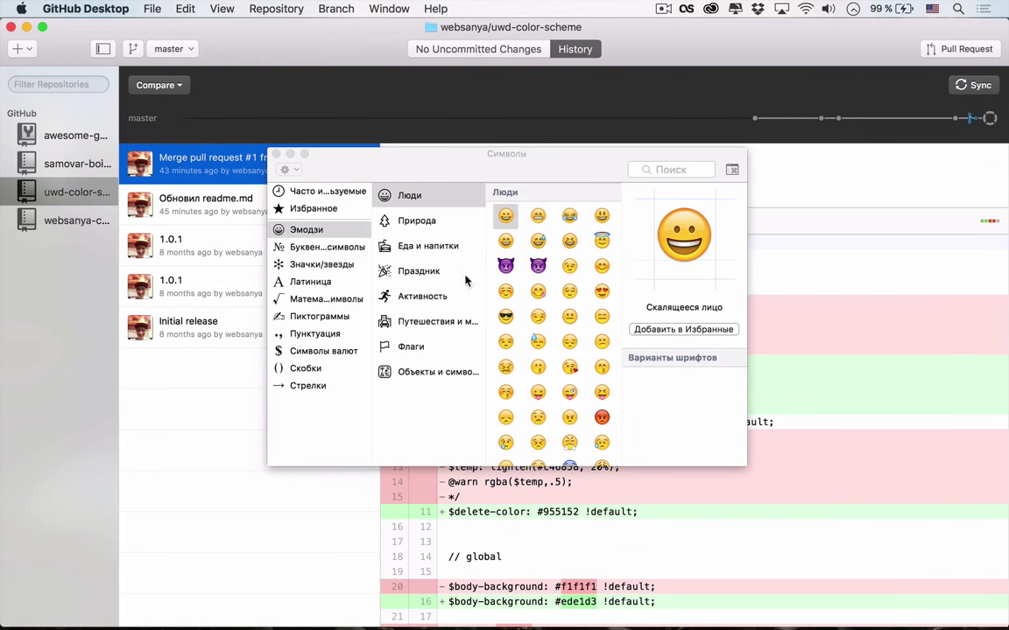
{"action": "left_click", "coordinate": [277, 154]}
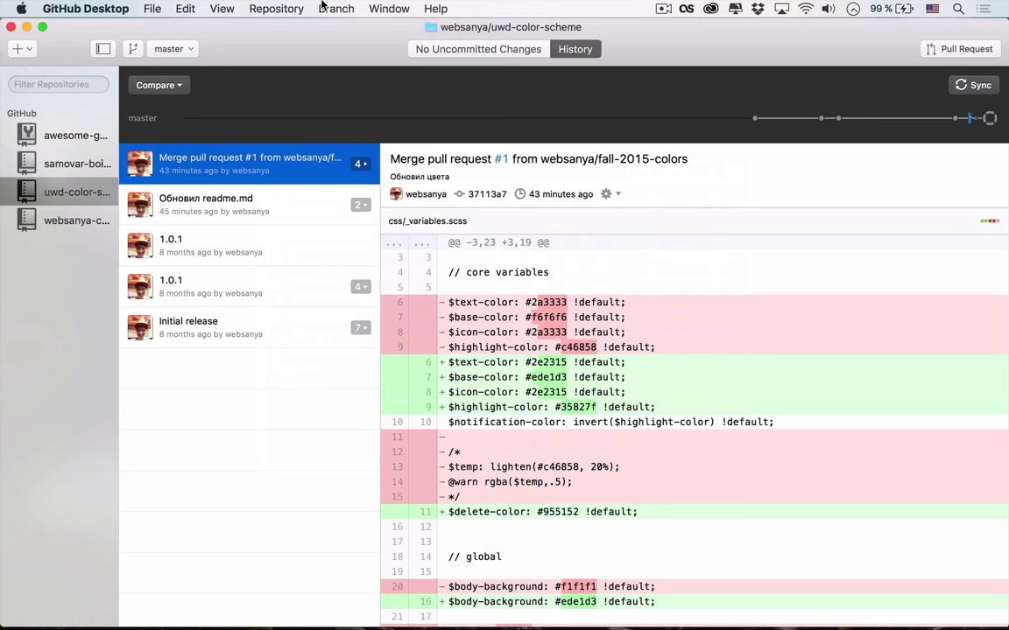
- Alternate between the Uncommitted Changes and History views, ending in uncommitted changes with the focus on the commit message
{"action": "left_click", "coordinate": [223, 9]}
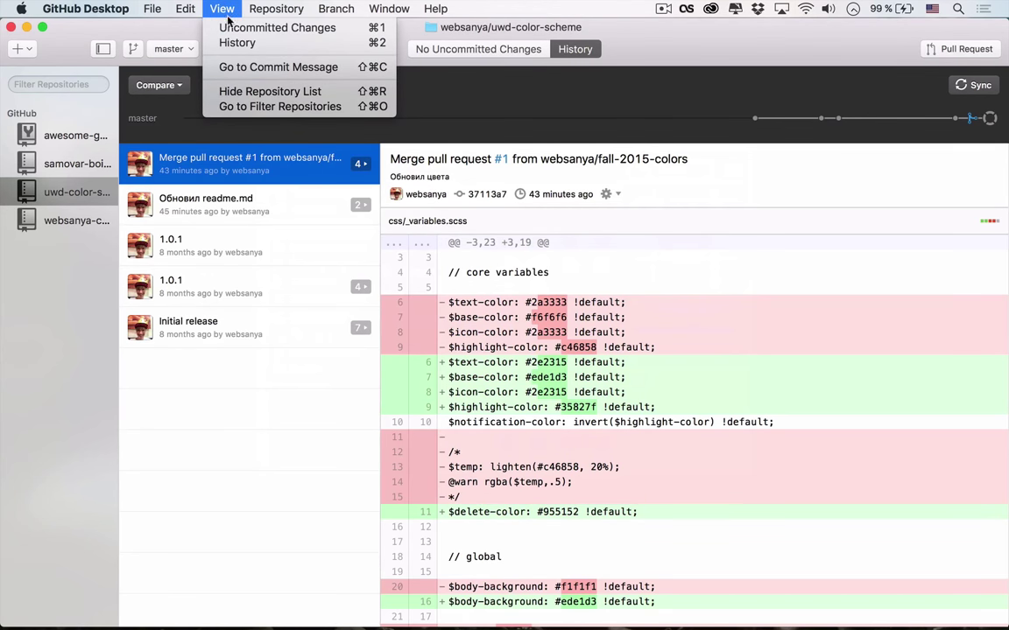
{"action": "left_click", "coordinate": [229, 28]}
{"action": "left_click", "coordinate": [218, 8]}
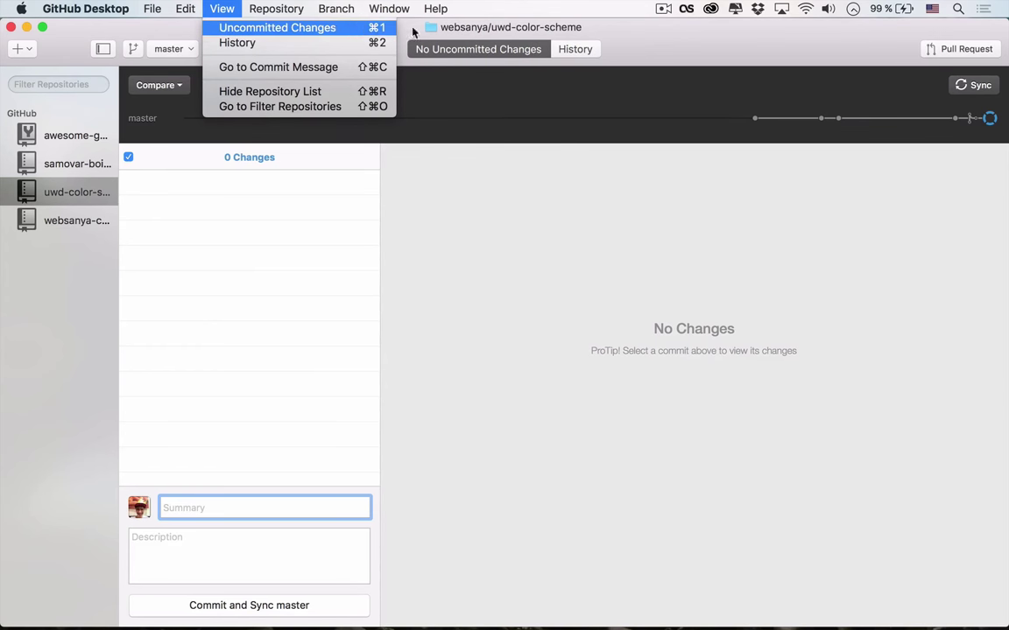
{"action": "key", "text": "super+1"}
{"action": "key", "text": "super+2"}
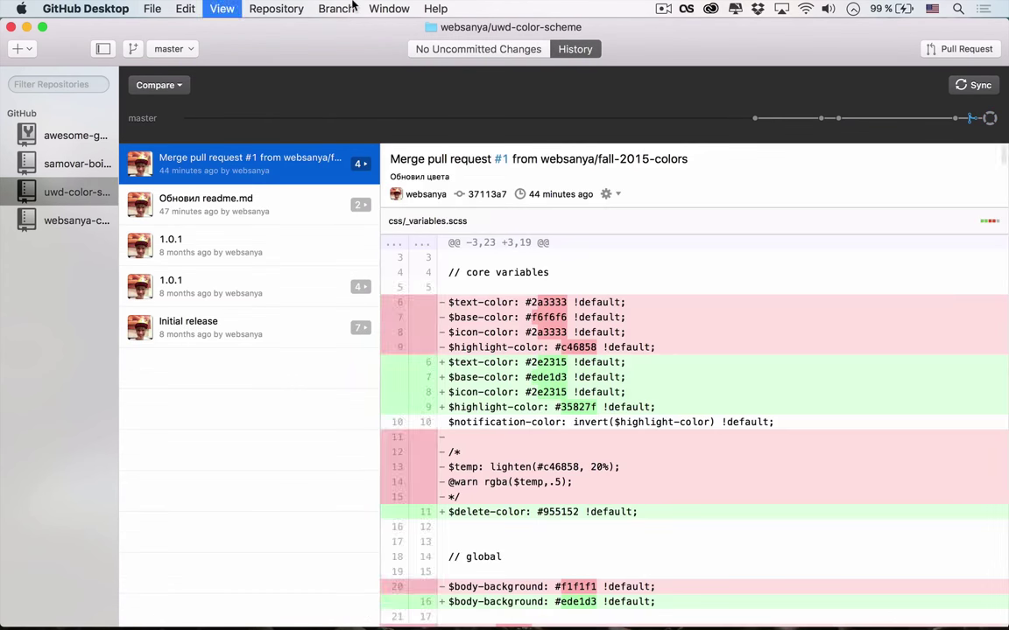
{"action": "key", "text": "super+1"}
{"action": "left_click", "coordinate": [229, 8]}
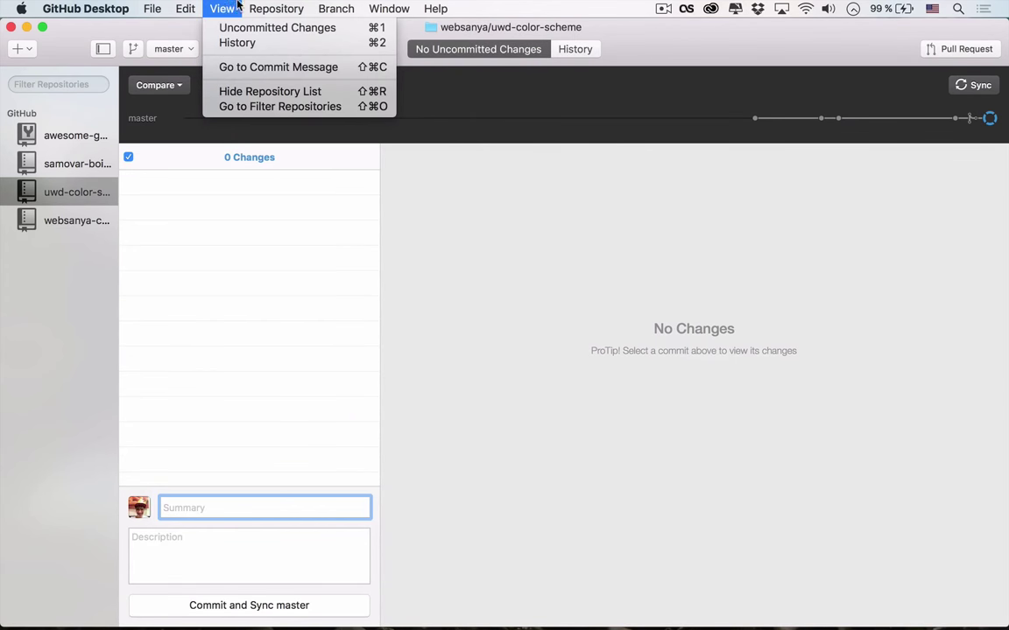
{"action": "left_click", "coordinate": [259, 66]}
- Hide the repository list, show it again and put the focus in the repository filter
{"action": "left_click", "coordinate": [210, 8]}
{"action": "left_click", "coordinate": [285, 94]}
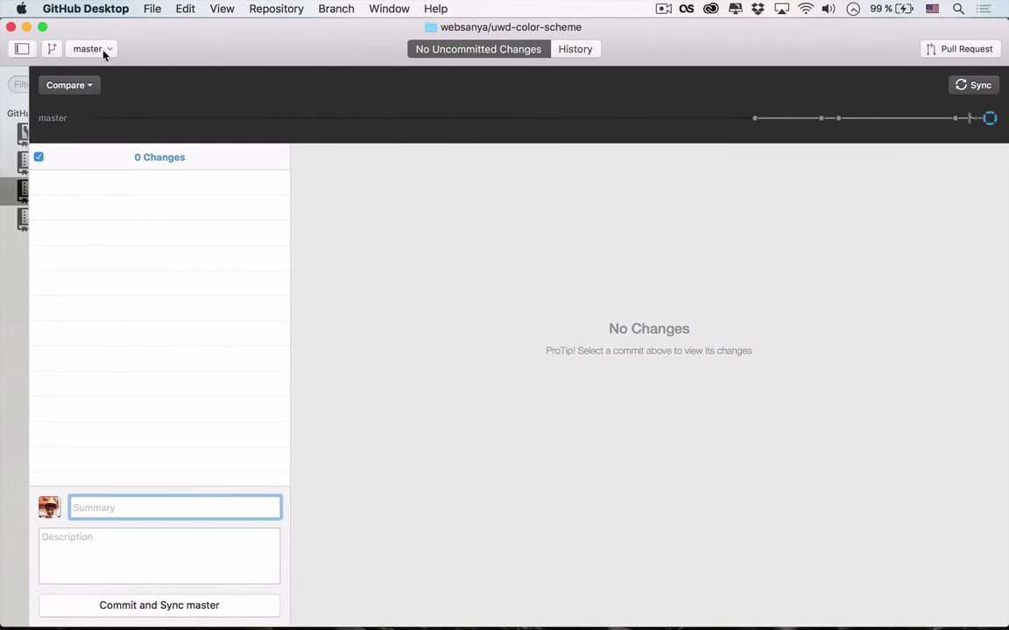
{"action": "left_click", "coordinate": [22, 48]}
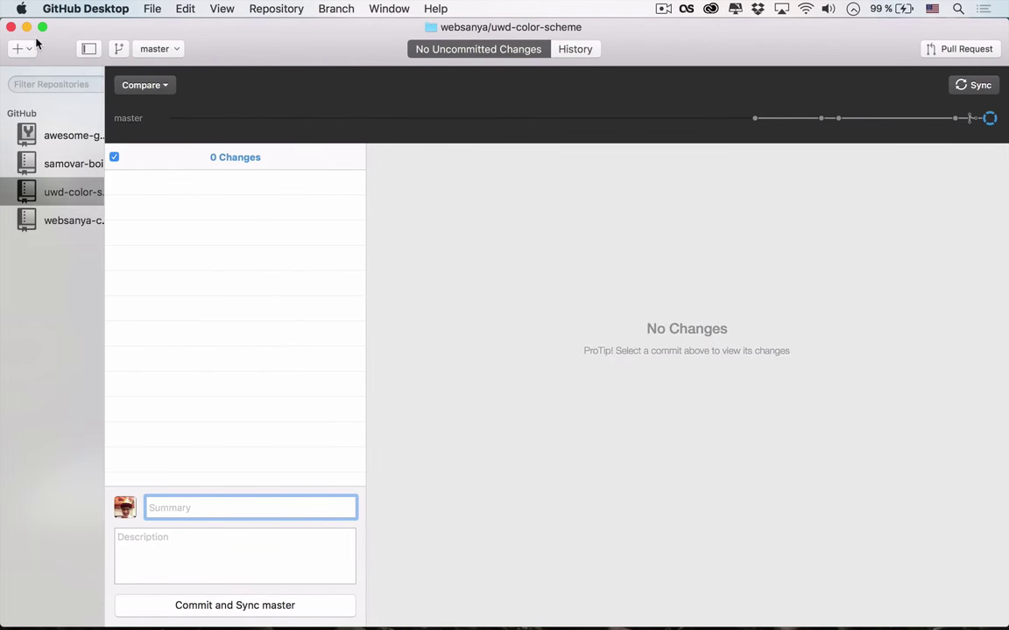
{"action": "left_click", "coordinate": [221, 7]}
{"action": "left_click", "coordinate": [279, 107]}
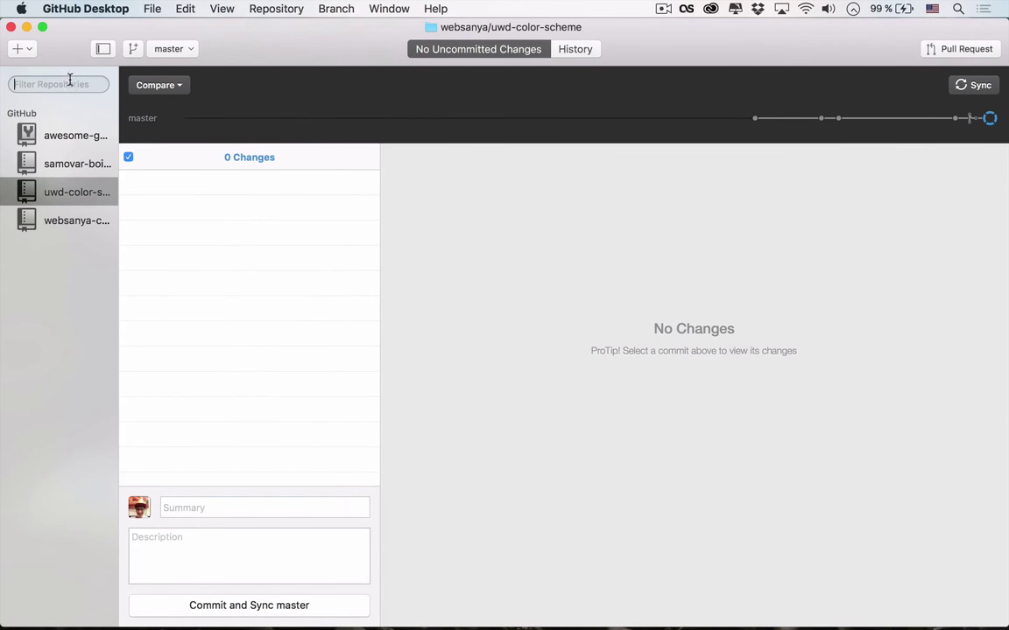
- Show the branch list, then review the repository's Remote and Ignored Files settings and close them without saving
{"action": "left_click", "coordinate": [276, 9]}
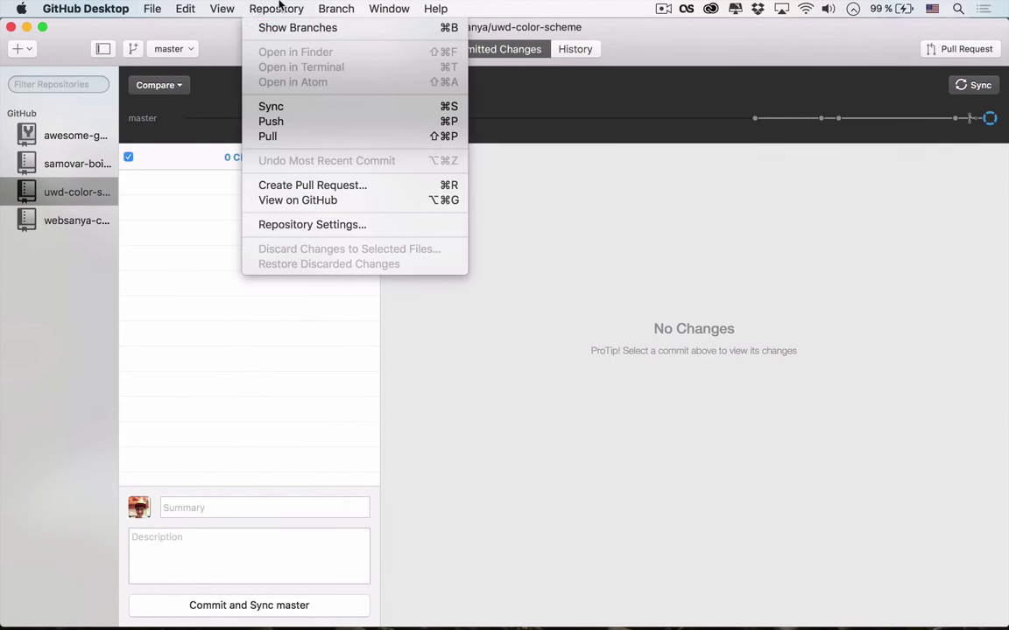
{"action": "left_click", "coordinate": [306, 35]}
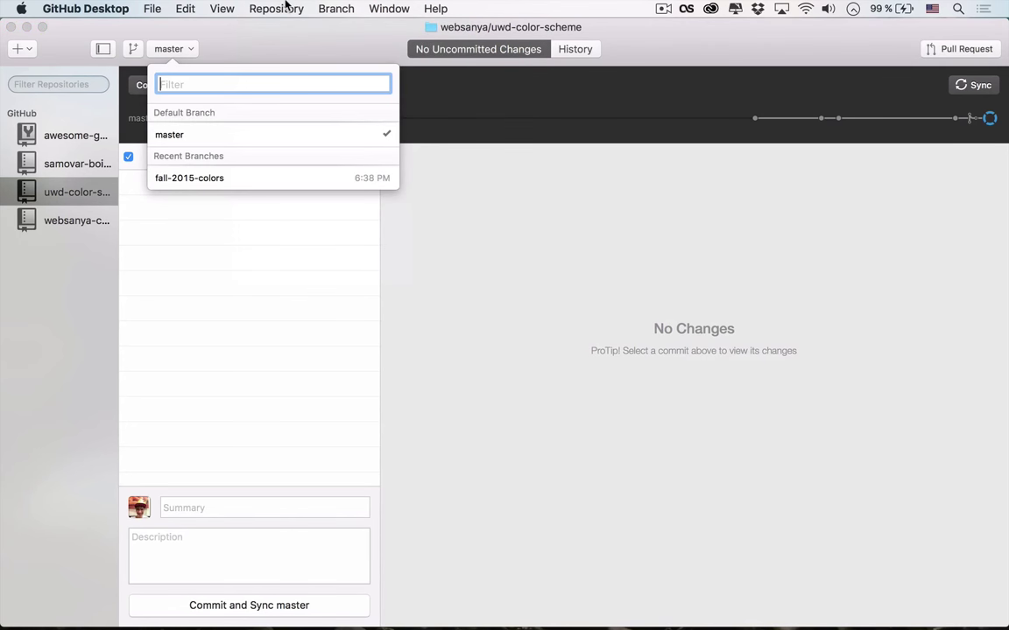
{"action": "left_click", "coordinate": [286, 8]}
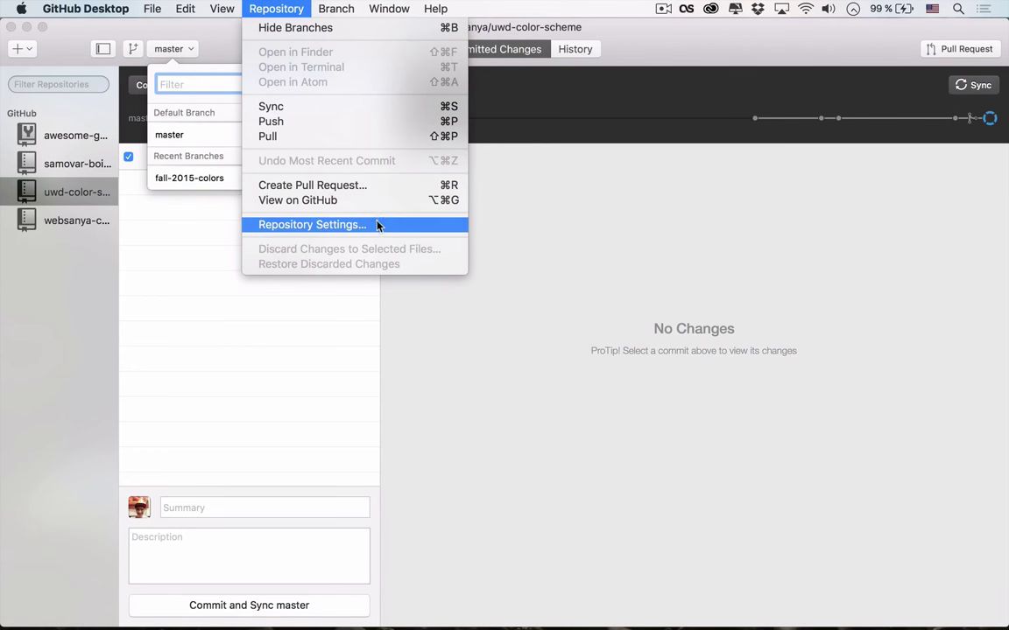
{"action": "left_click", "coordinate": [375, 231]}
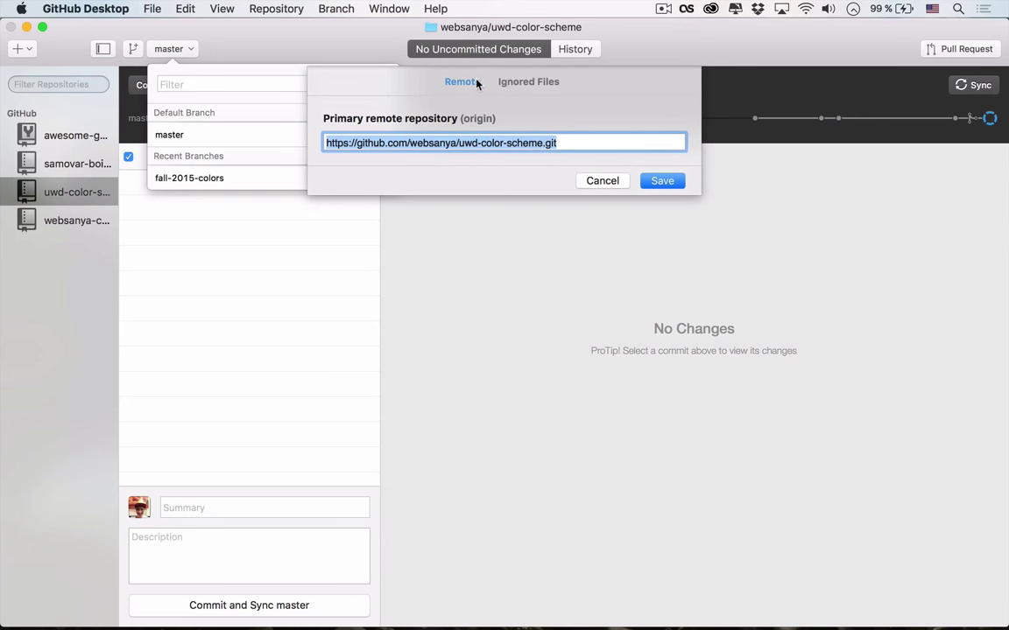
{"action": "left_click", "coordinate": [537, 82]}
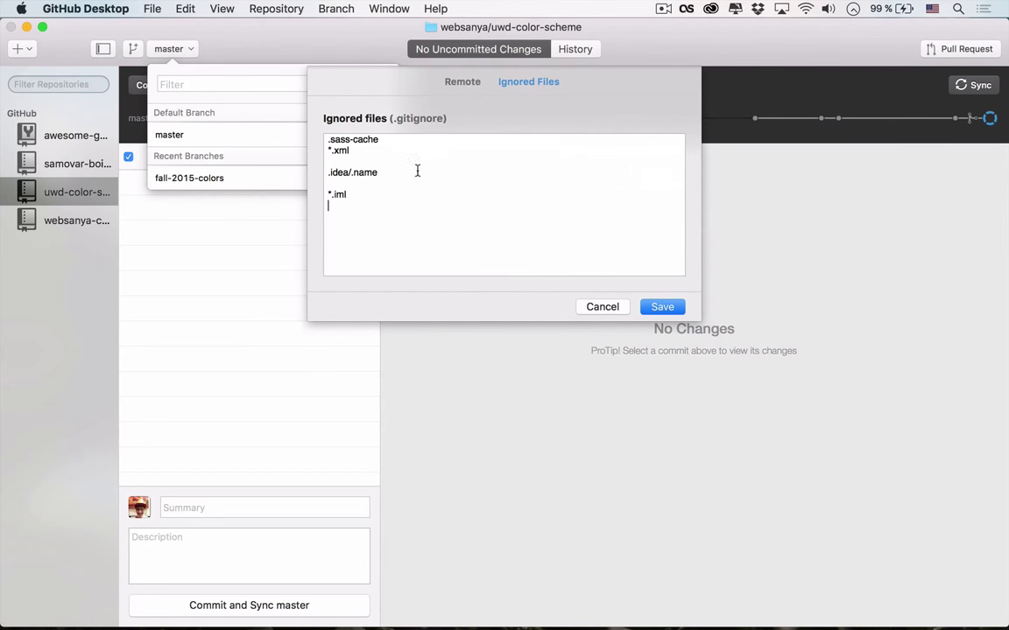
{"action": "left_click", "coordinate": [584, 301]}
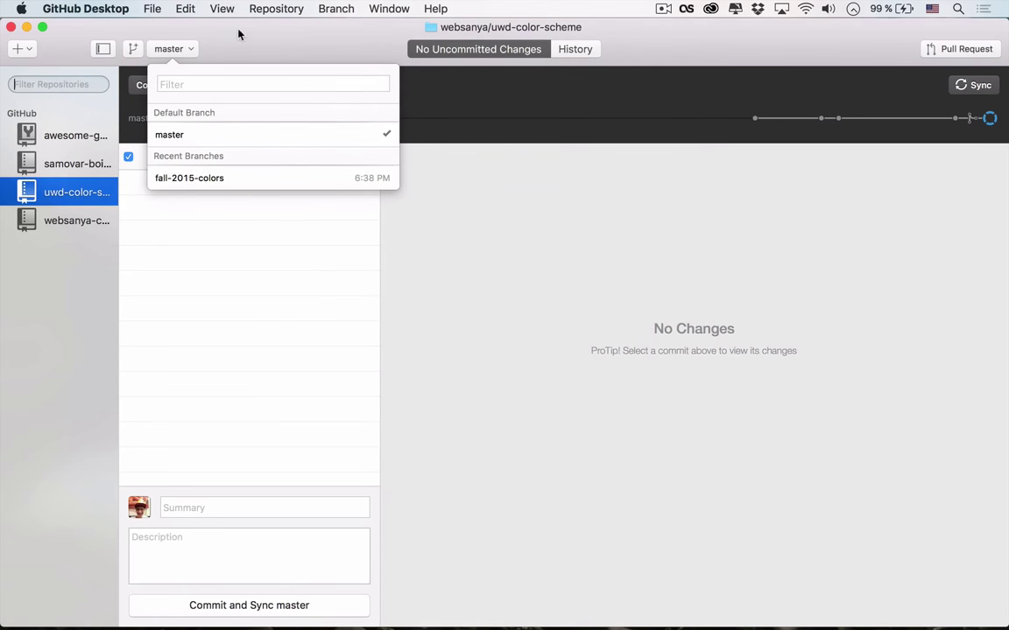
- Check the branch commands for master and switch the repository to the fall-2015-colors branch
{"action": "left_click", "coordinate": [335, 8]}
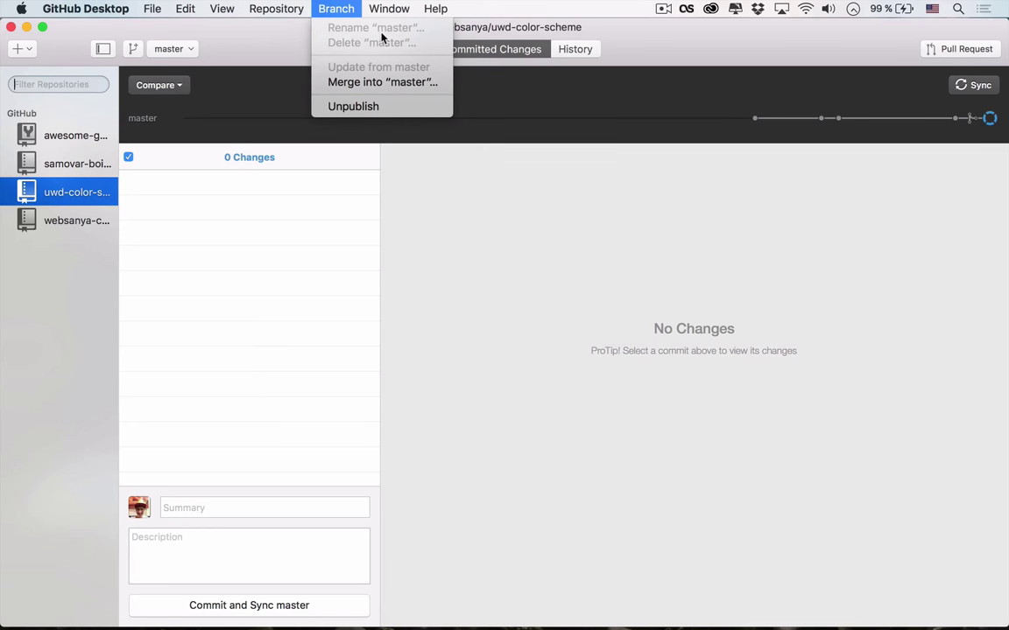
{"action": "left_click", "coordinate": [170, 49]}
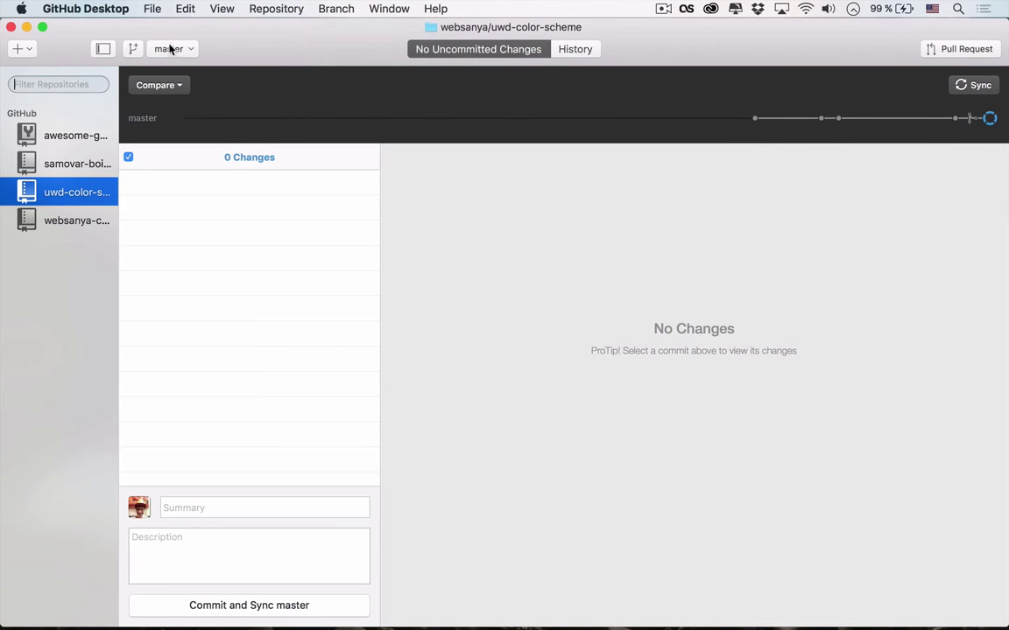
{"action": "left_click", "coordinate": [170, 49]}
{"action": "left_click", "coordinate": [197, 176]}
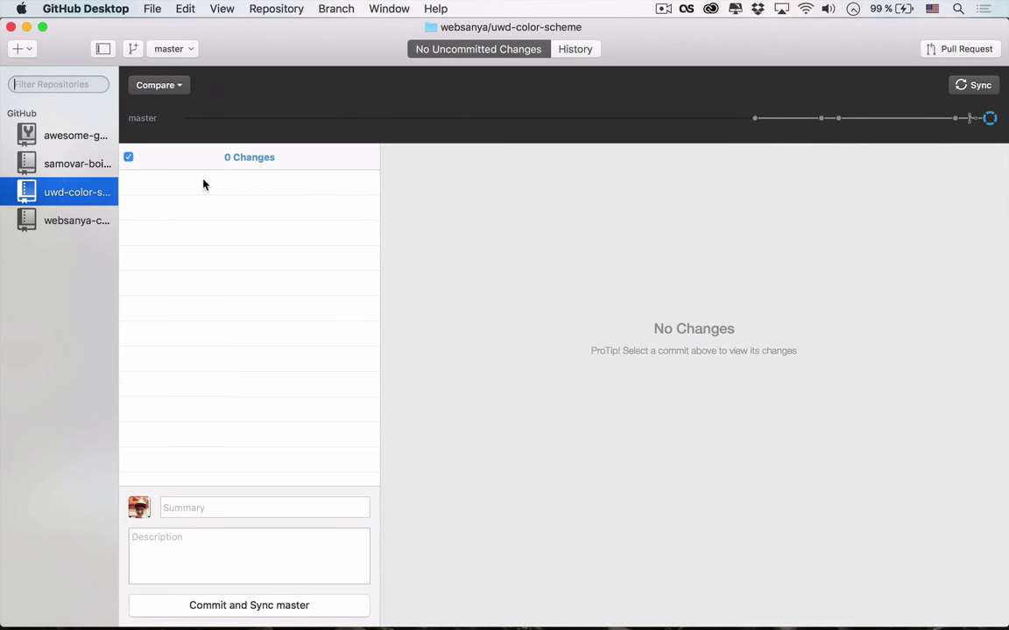
- Delete the fall-2015-colors branch and confirm the deletion
{"action": "left_click", "coordinate": [325, 8]}
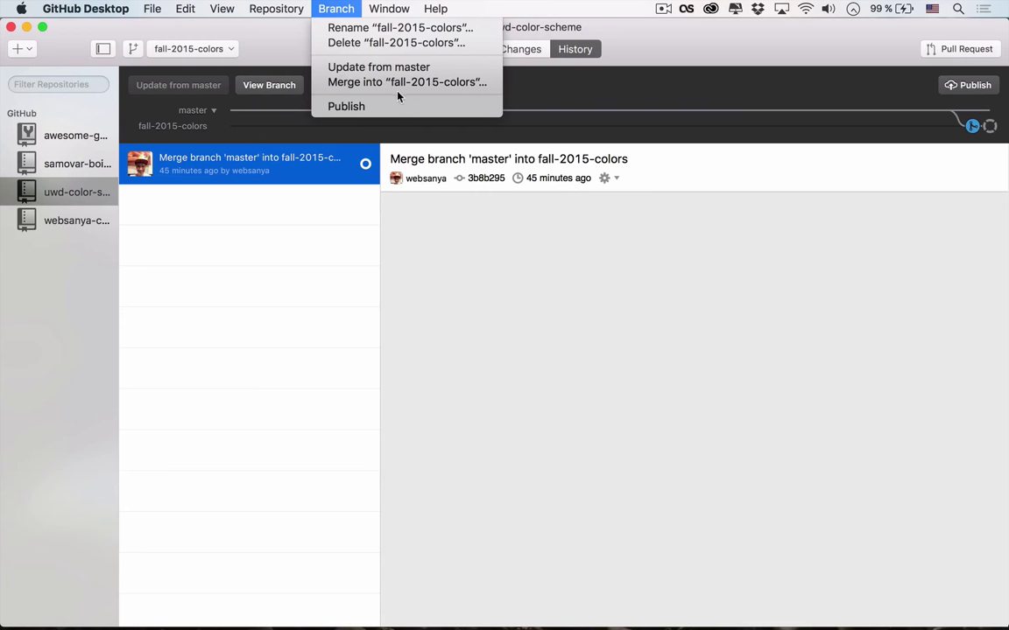
{"action": "left_click", "coordinate": [399, 43]}
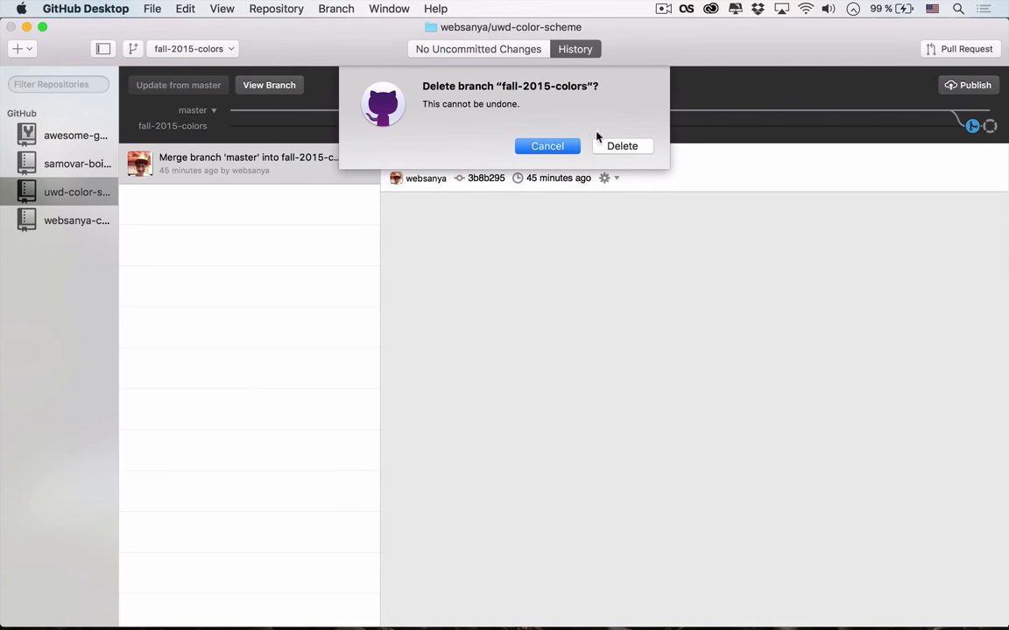
{"action": "left_click", "coordinate": [621, 146]}
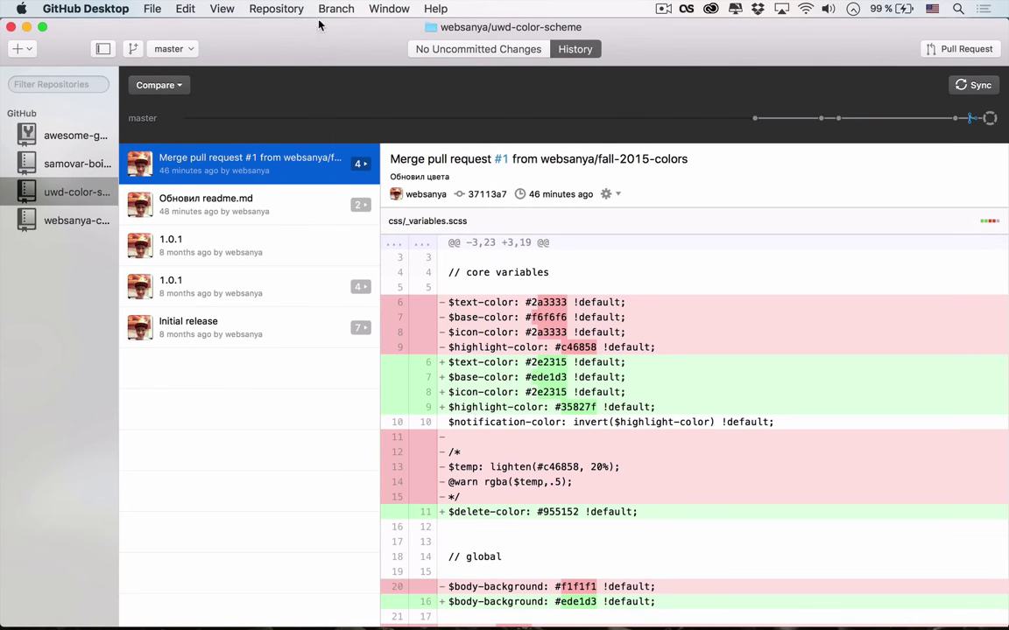
- Check the branch list and sync the master branch with GitHub
{"action": "left_click", "coordinate": [170, 48]}
{"action": "left_click", "coordinate": [221, 50]}
{"action": "left_click", "coordinate": [977, 86]}
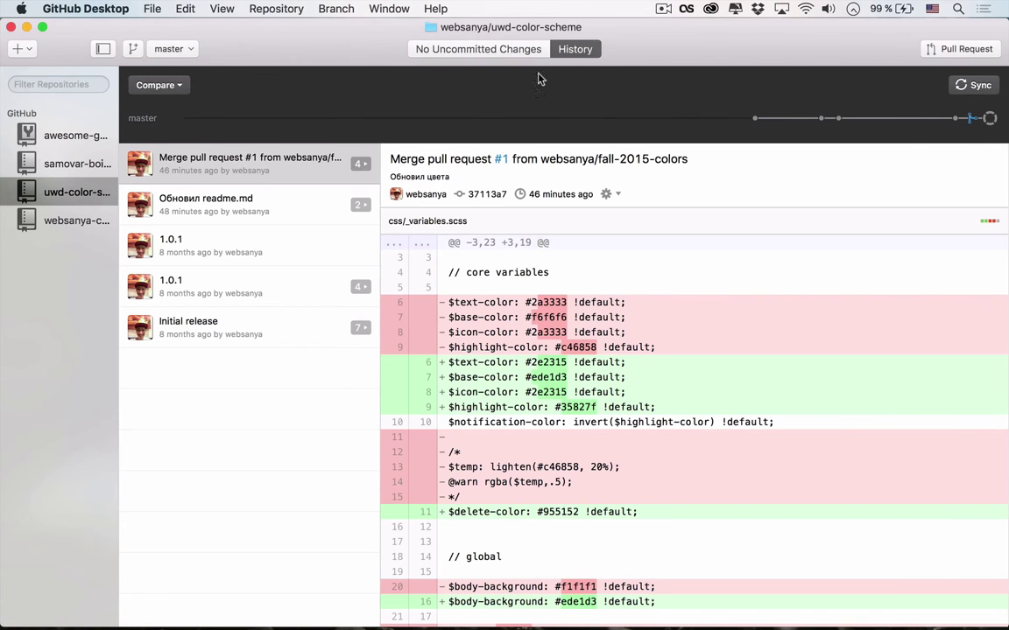
{"action": "mouse_move", "coordinate": [969, 125]}
- Switch the repository window to full screen and return it to normal size
{"action": "left_click", "coordinate": [385, 8]}
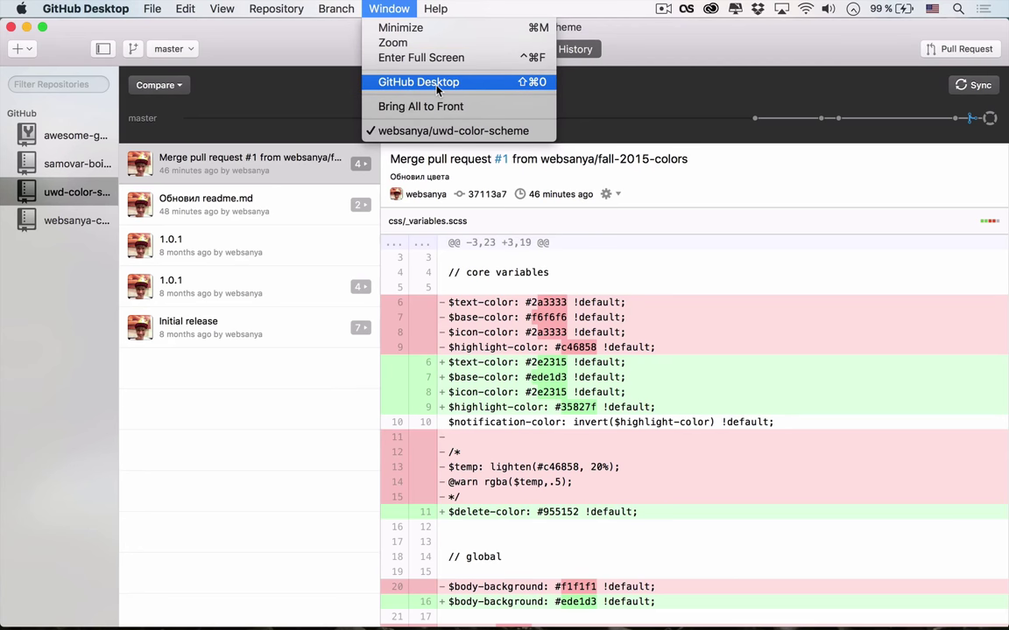
{"action": "left_click", "coordinate": [421, 57]}
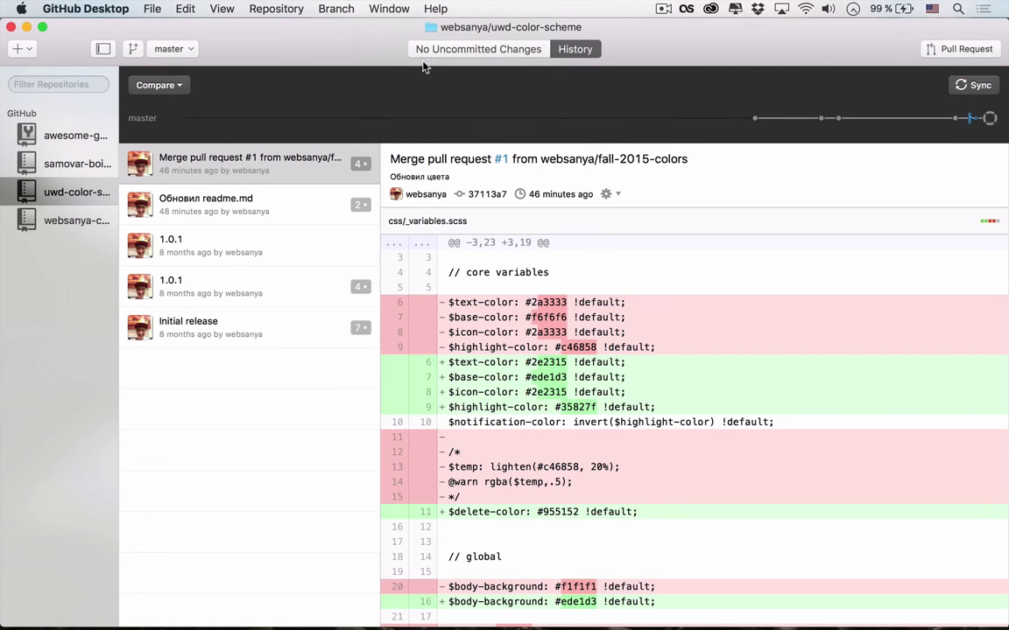
{"action": "left_click", "coordinate": [42, 32]}
- Bring up the main GitHub Desktop window and look over the window commands again
{"action": "left_click", "coordinate": [381, 7]}
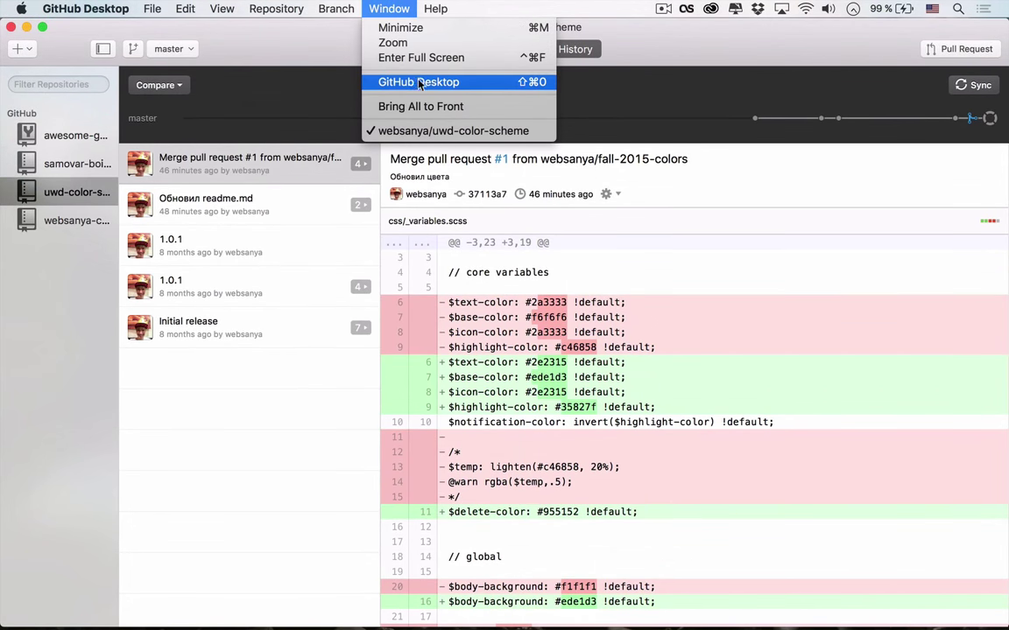
{"action": "left_click", "coordinate": [415, 84]}
{"action": "left_click", "coordinate": [382, 7]}
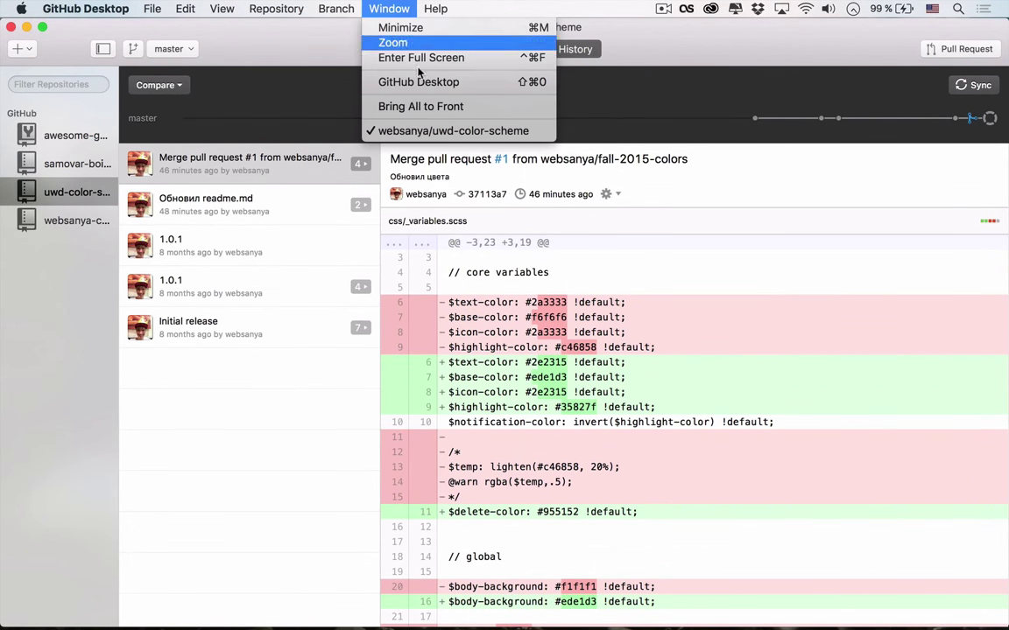